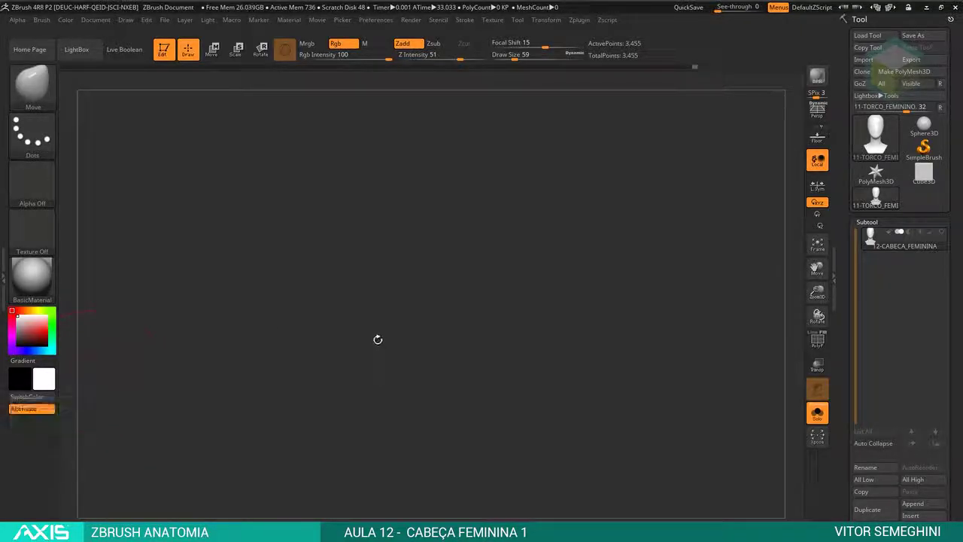
- Bring the head bust back onto the canvas and orbit it between back and front views
key("f")
left_click_drag(441, 409, 540, 283)
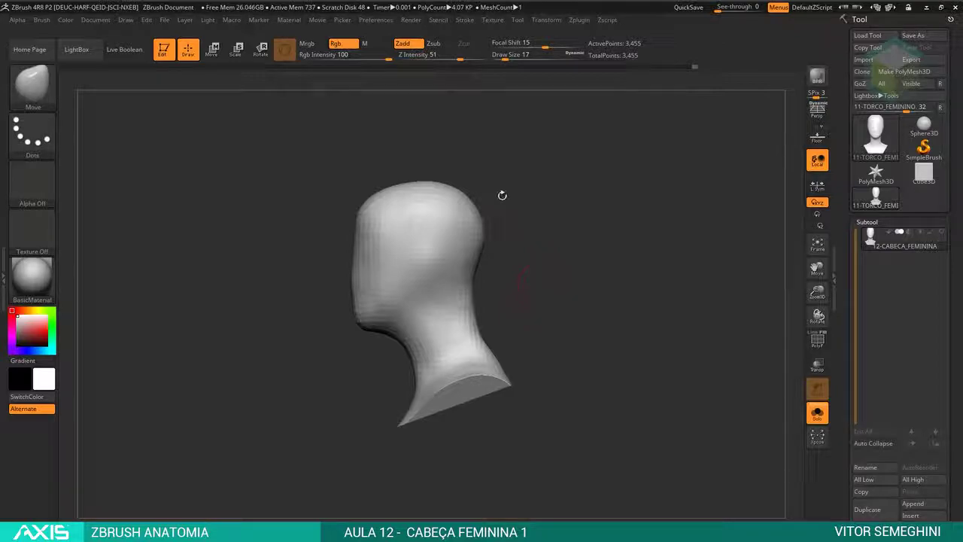
left_click_drag(542, 229, 520, 226, "shift")
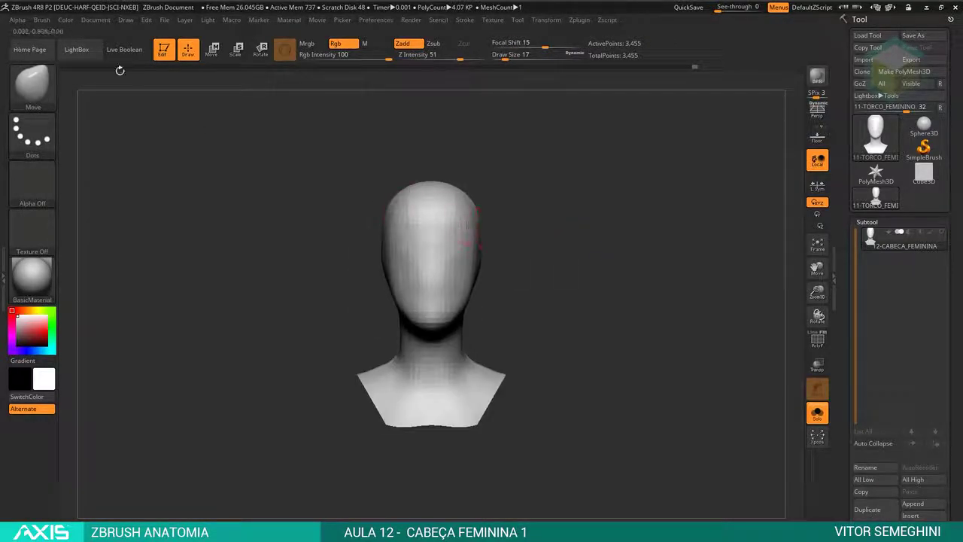
left_click(76, 49)
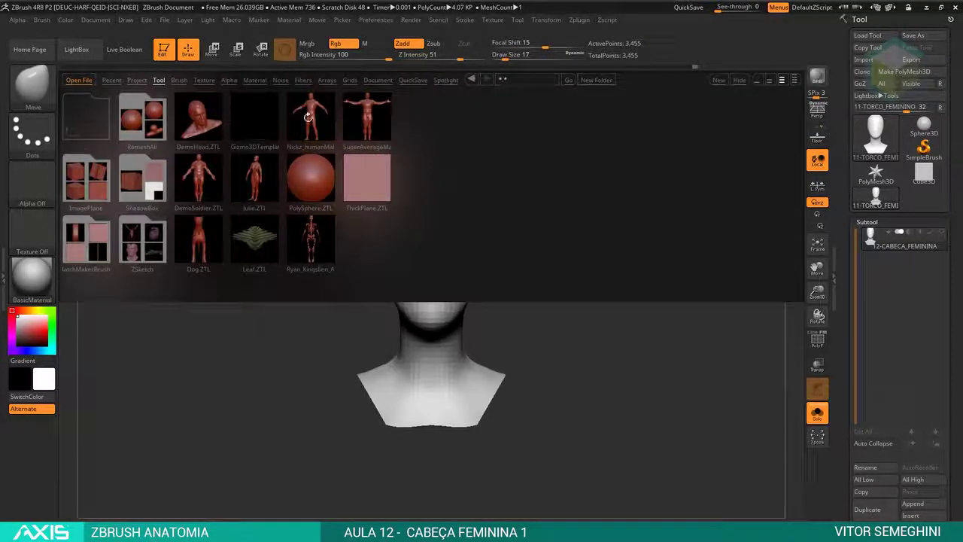
left_click_drag(529, 357, 580, 337, "shift")
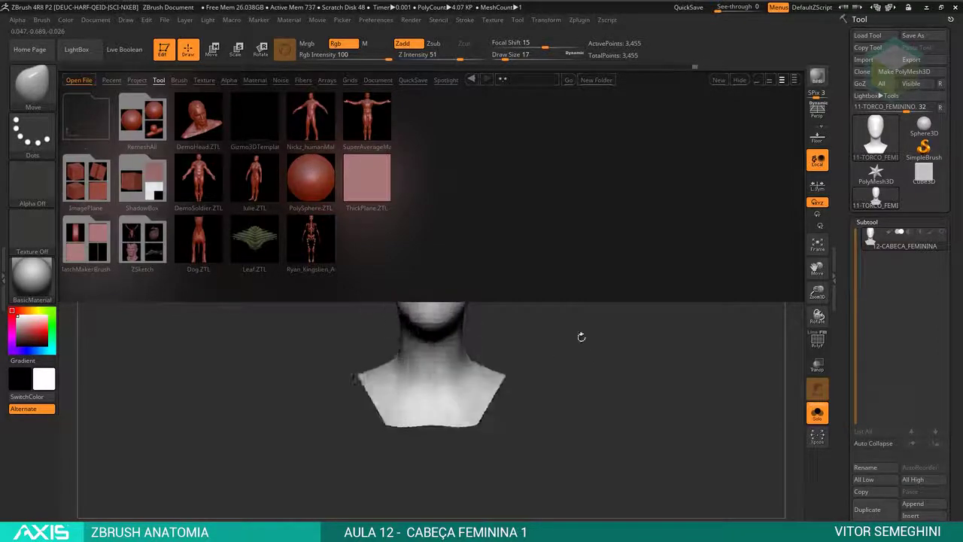
left_click(76, 49)
- Smooth and reshape the back of the skull and jaw with an enlarged smoothing brush
left_click_drag(514, 248, 434, 249, "shift")
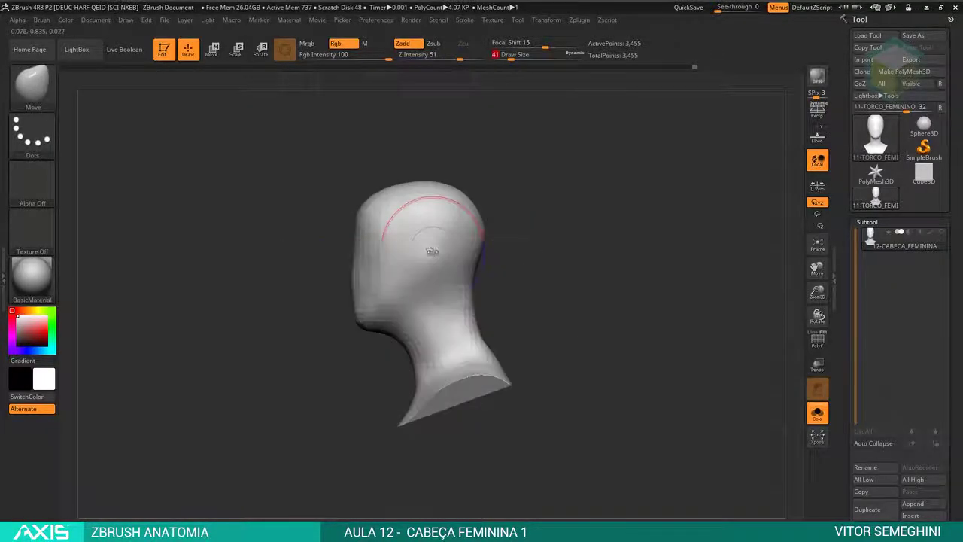
mouse_move(501, 268)
left_mouse_down("shift")
mouse_move(477, 248)
mouse_move(399, 315)
left_mouse_up("shift")
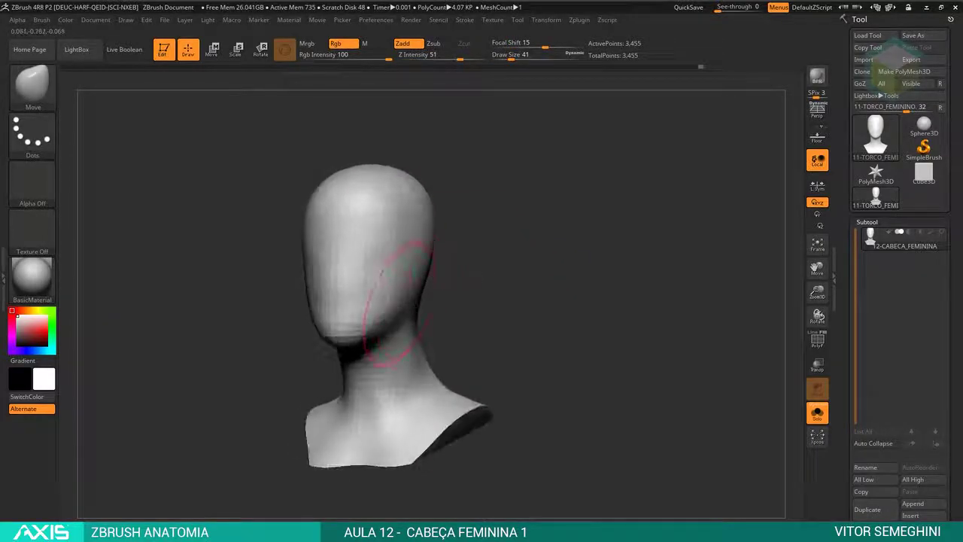
left_click_drag(450, 289, 451, 286)
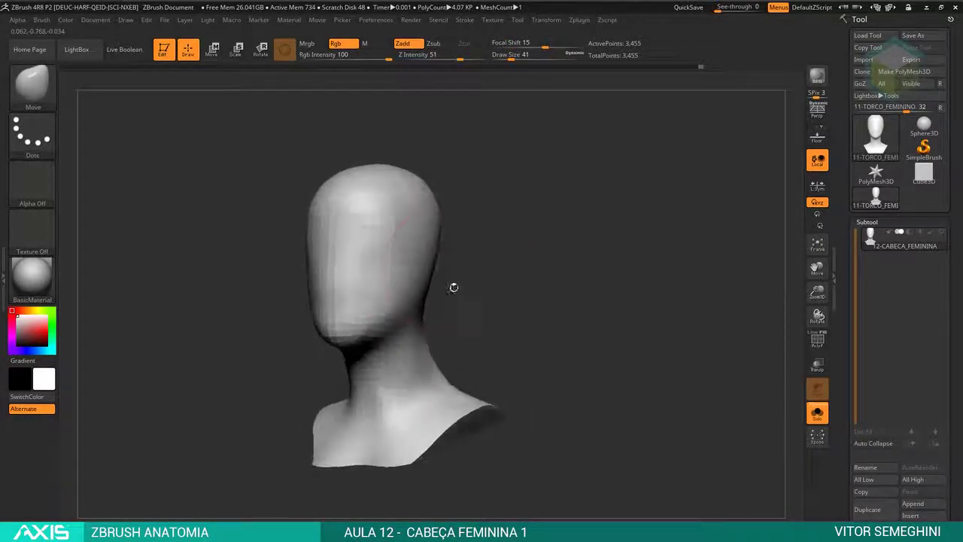
left_click_drag(458, 243, 484, 217)
key("]")
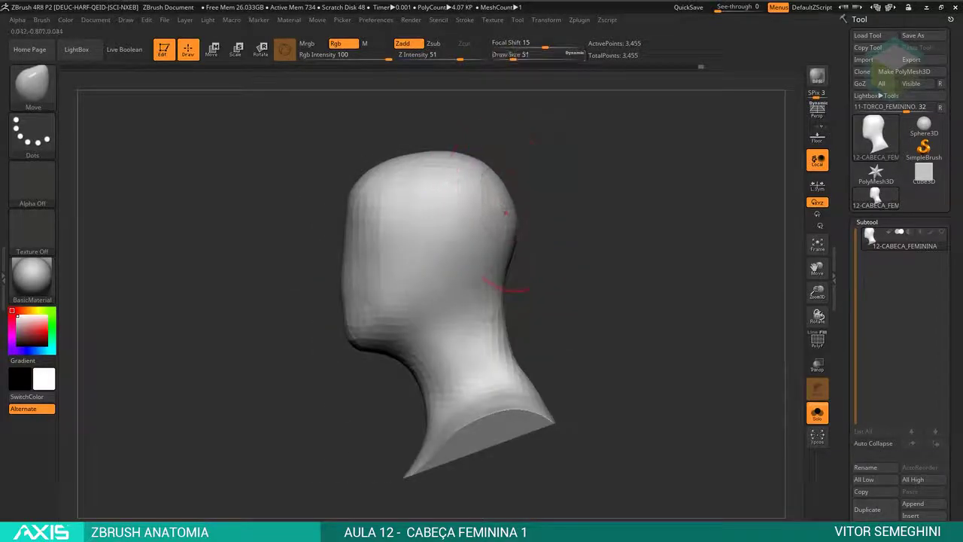
key("shift")
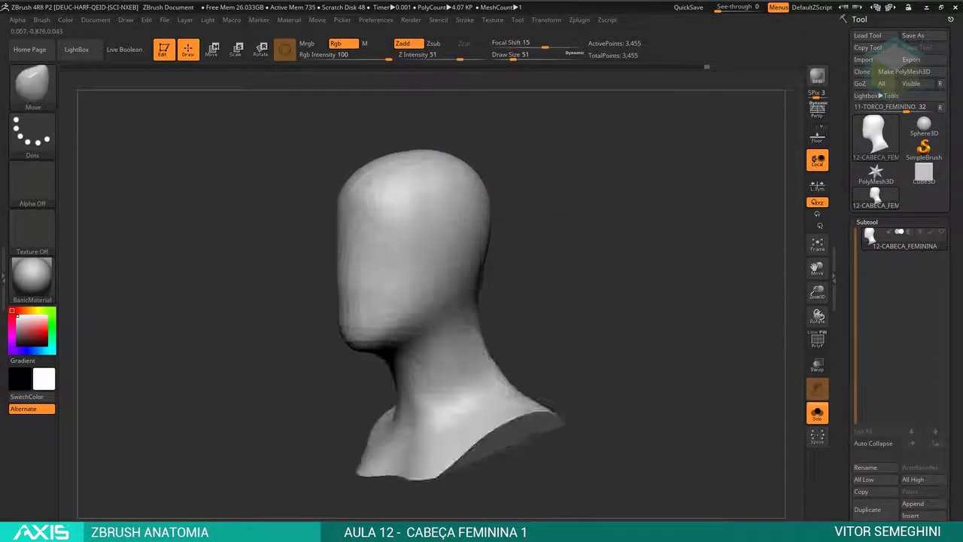
mouse_move(534, 207)
left_mouse_down("shift")
mouse_move(570, 208)
mouse_move(190, 412)
left_mouse_up("shift")
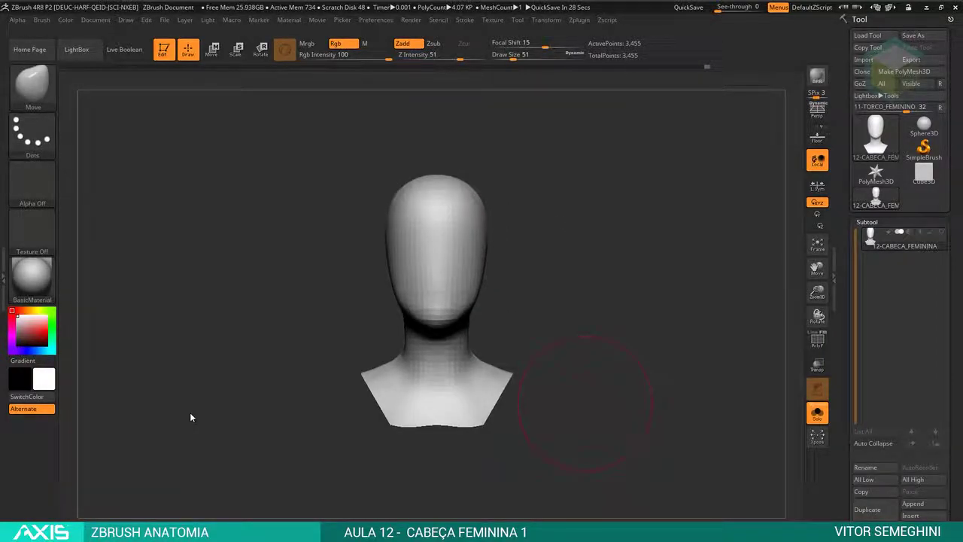
key("alt+Tab")
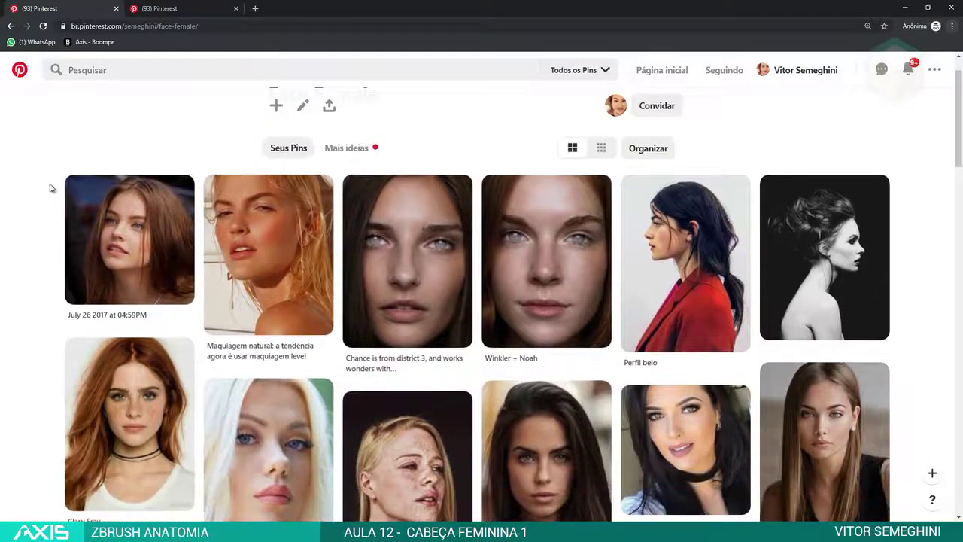
- Scroll down the Face Female board to the side-profile female portraits
scroll(50, 190, "down", 2)
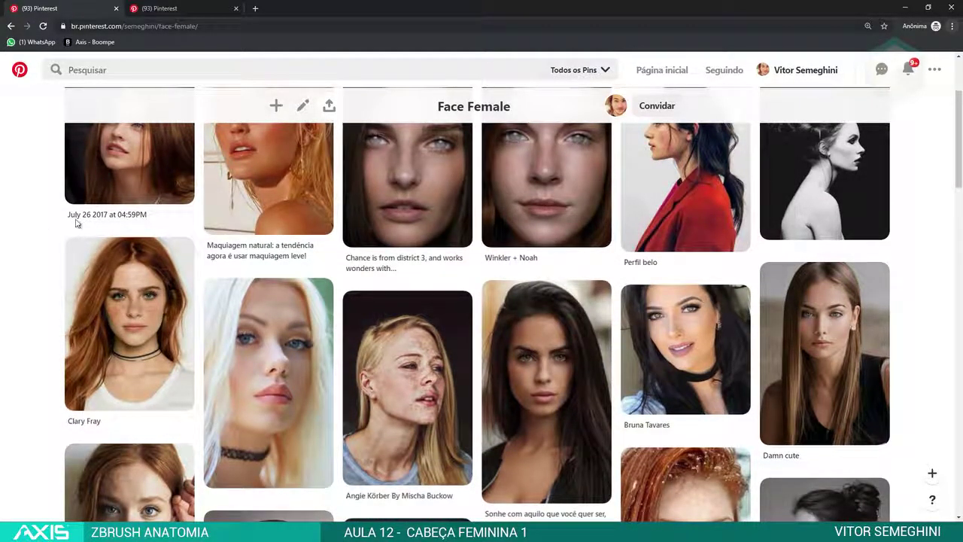
scroll(925, 174, "down", 5)
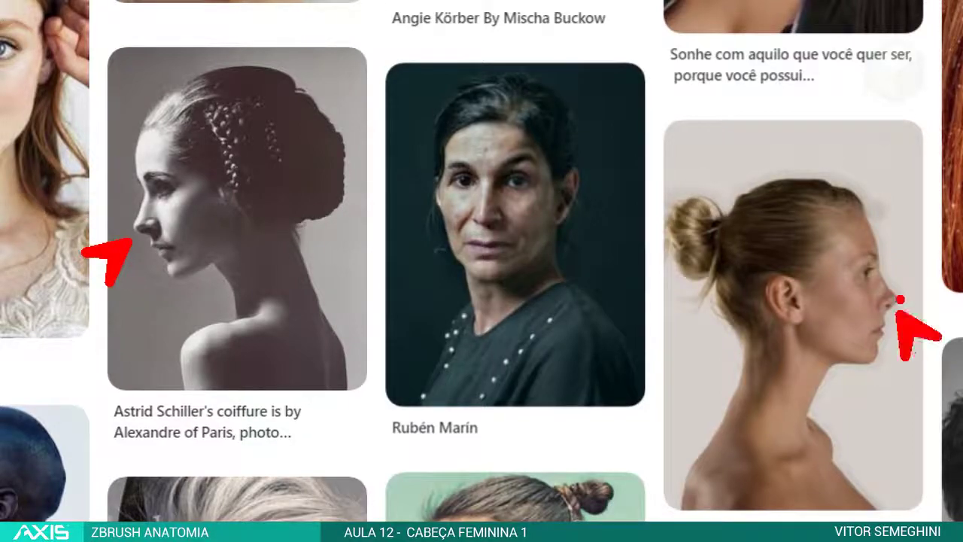
scroll(482, 301, "down", 5)
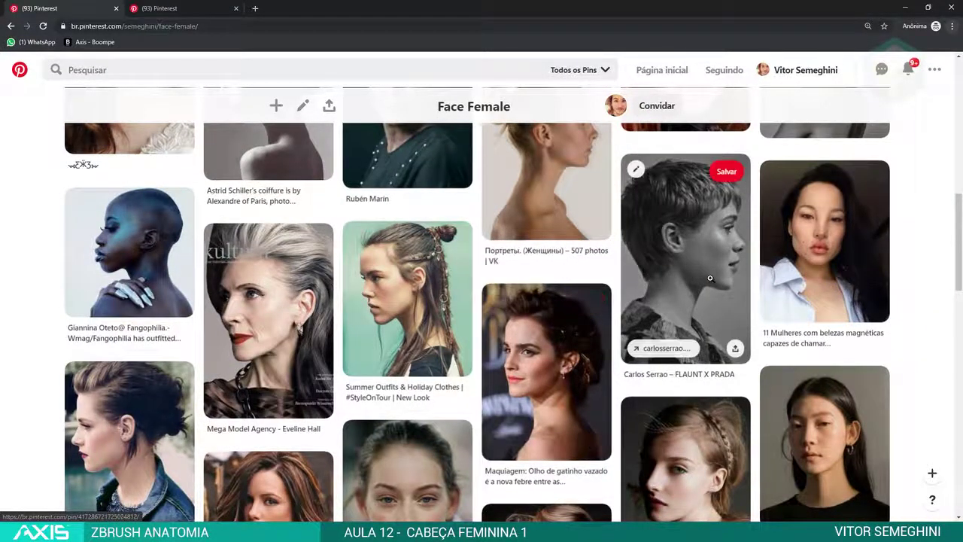
left_click(710, 279)
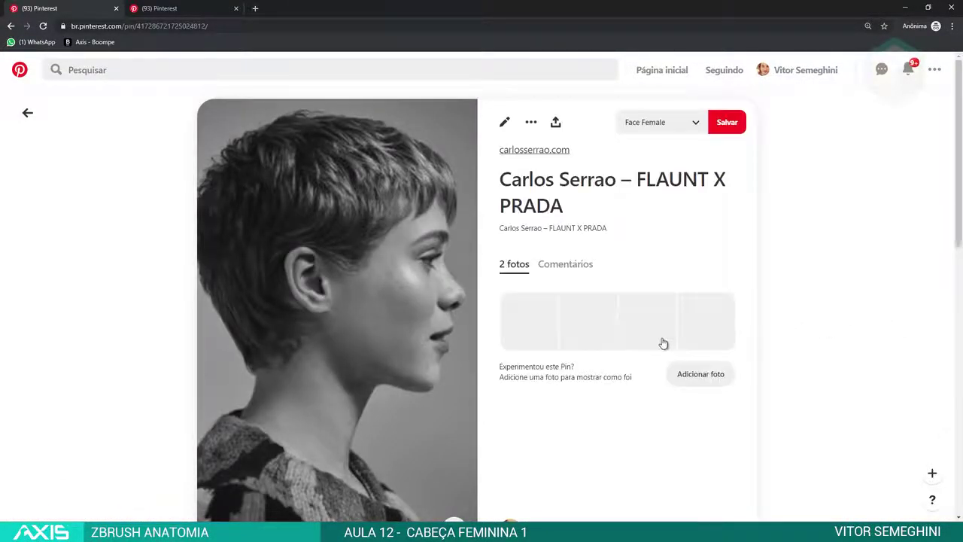
key("alt+Left")
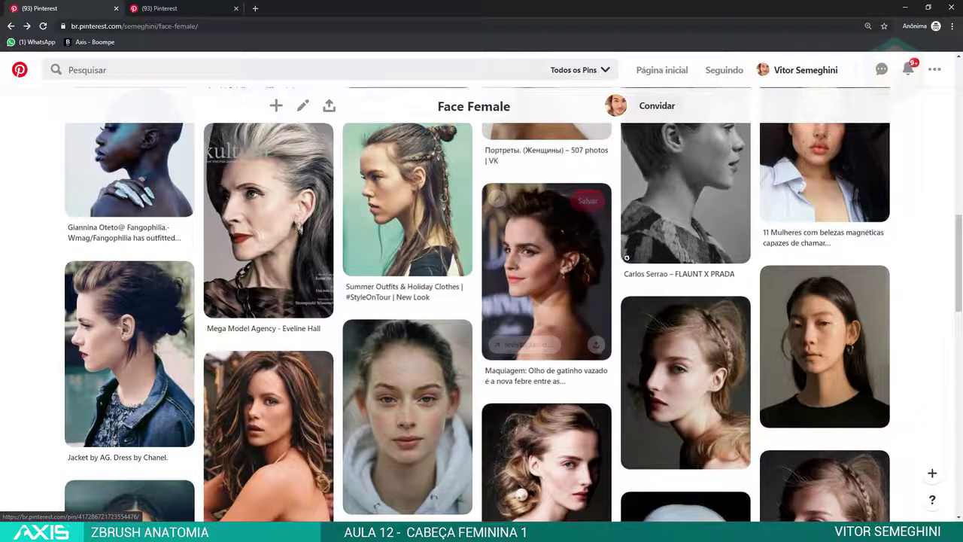
scroll(515, 262, "down", 3)
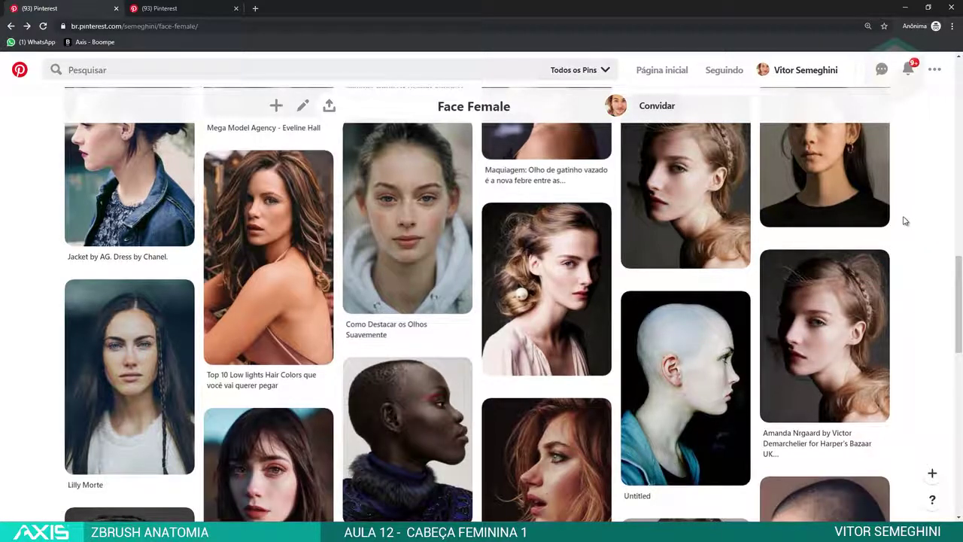
scroll(905, 220, "down", 4)
scroll(897, 212, "down", 2)
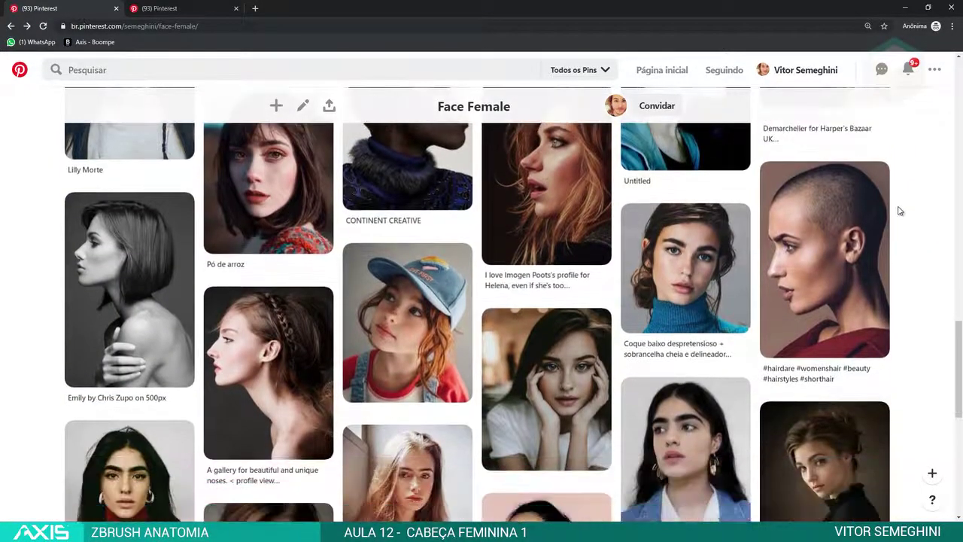
scroll(899, 210, "up", 3)
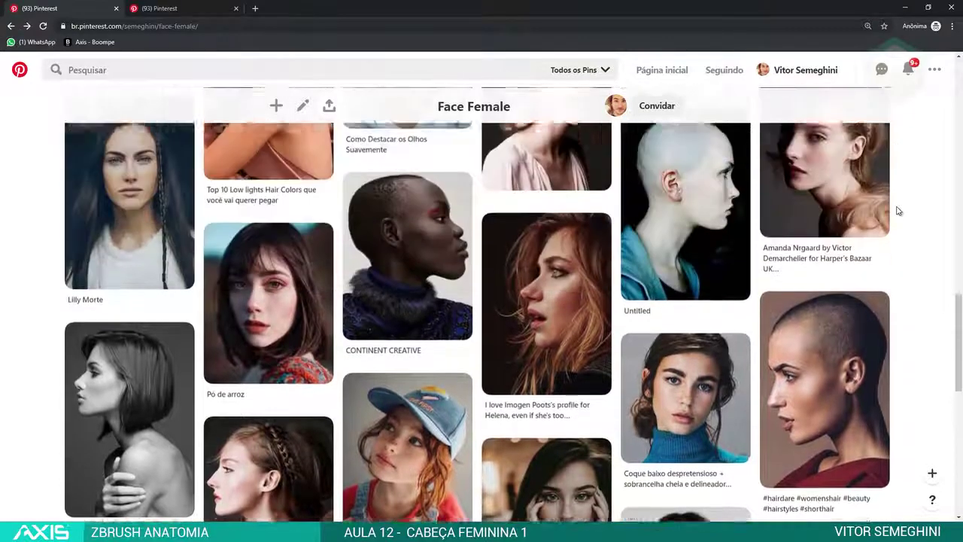
scroll(899, 210, "up", 1)
scroll(898, 209, "up", 1)
scroll(896, 208, "up", 3)
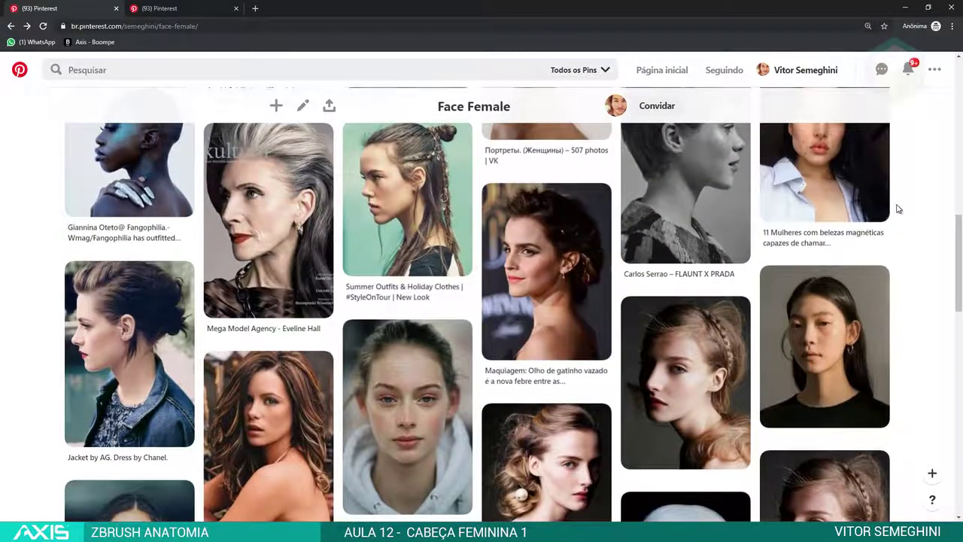
scroll(898, 208, "up", 3)
scroll(896, 209, "up", 1)
scroll(895, 208, "up", 2)
scroll(893, 208, "up", 3)
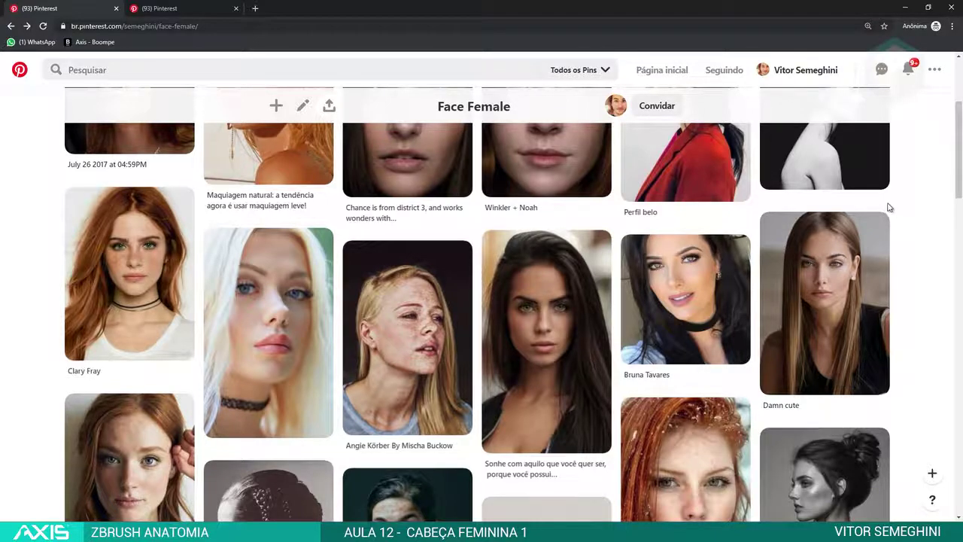
scroll(890, 209, "up", 1)
scroll(888, 207, "up", 2)
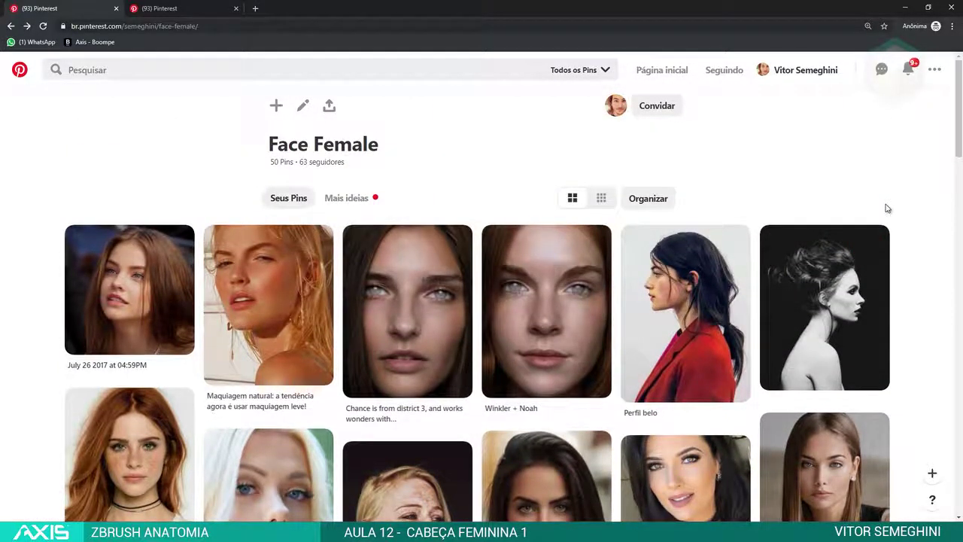
scroll(896, 209, "down", 3)
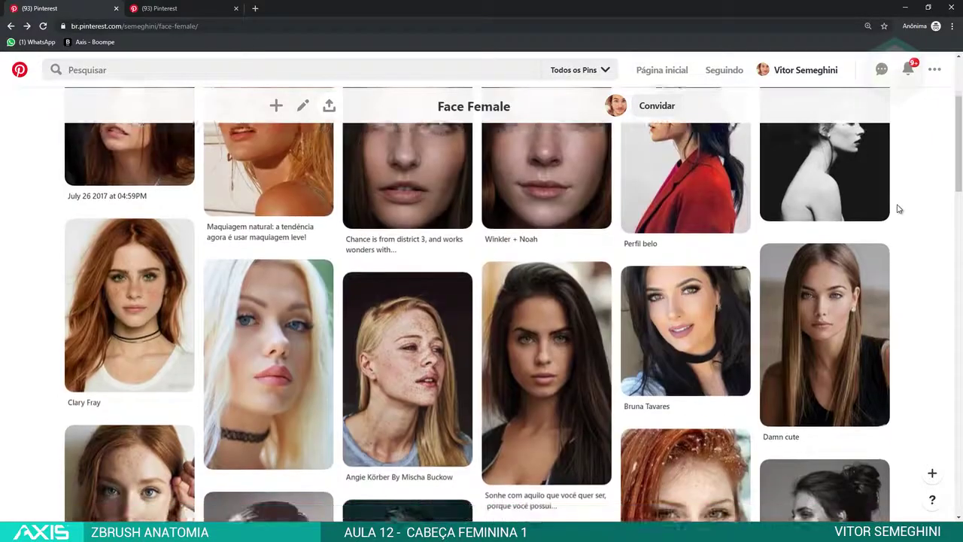
scroll(887, 215, "down", 2)
scroll(873, 225, "down", 1)
scroll(761, 237, "up", 3)
scroll(761, 237, "up", 2)
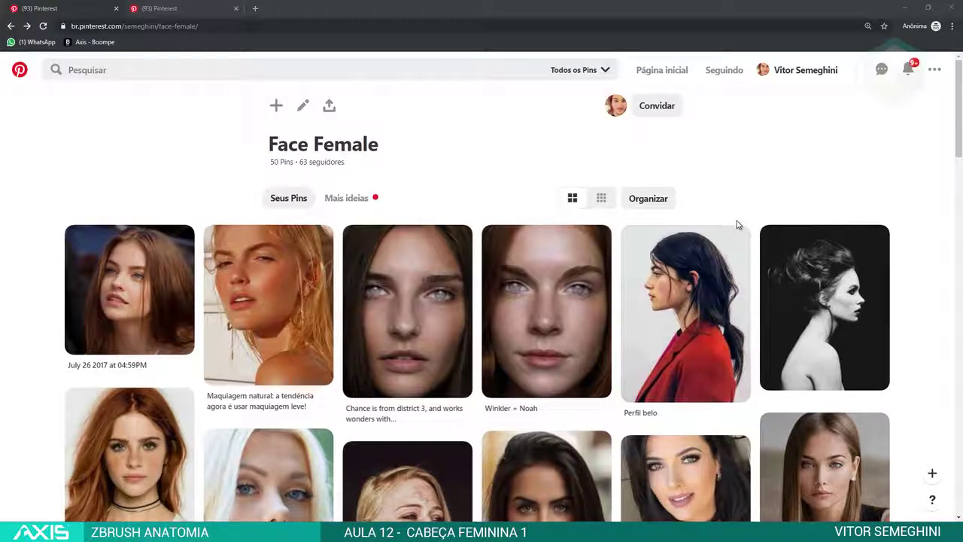
key("alt+Tab")
- Check the head from several angles, then remesh it with DynaMesh at resolution 248
mouse_move(623, 313)
left_mouse_down()
mouse_move(639, 293)
mouse_move(649, 306)
mouse_move(527, 299)
left_mouse_up()
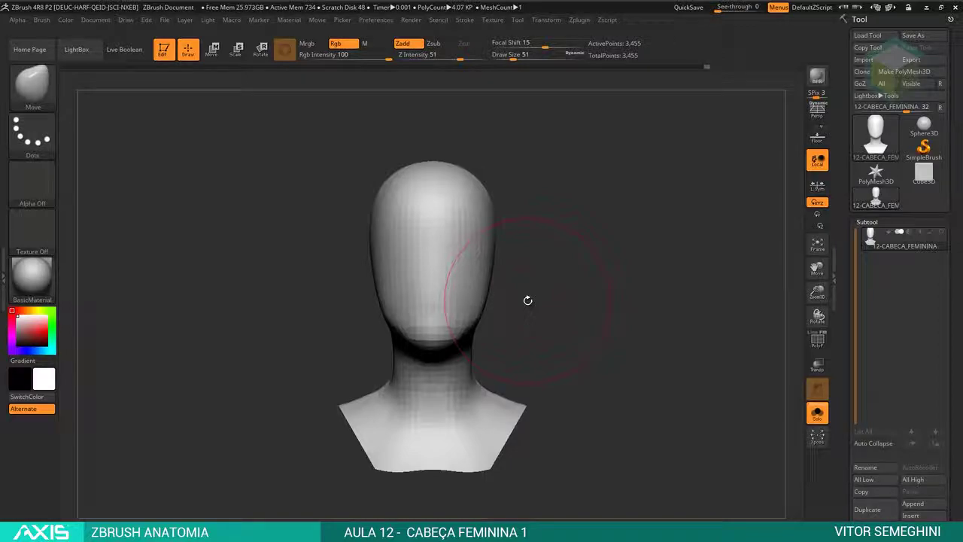
mouse_move(528, 300)
left_mouse_down()
mouse_move(468, 179)
mouse_move(526, 301)
mouse_move(422, 406)
mouse_move(542, 316)
mouse_move(579, 306)
mouse_move(526, 285)
left_mouse_up()
scroll(899, 338, "down", 5)
key("space")
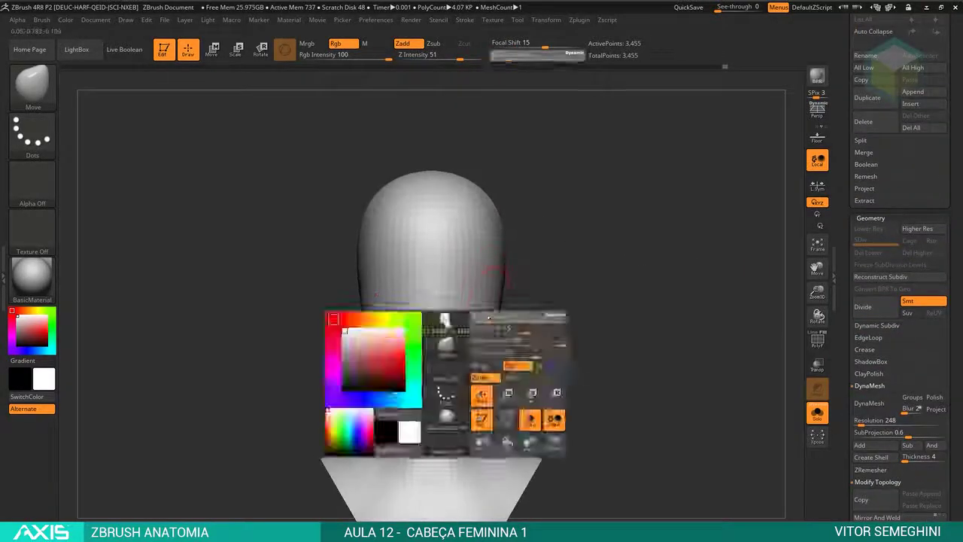
mouse_move(480, 322)
left_mouse_down()
mouse_move(522, 326)
mouse_move(467, 376)
mouse_move(485, 372)
mouse_move(483, 342)
mouse_move(451, 339)
left_mouse_up()
key("space")
key("space")
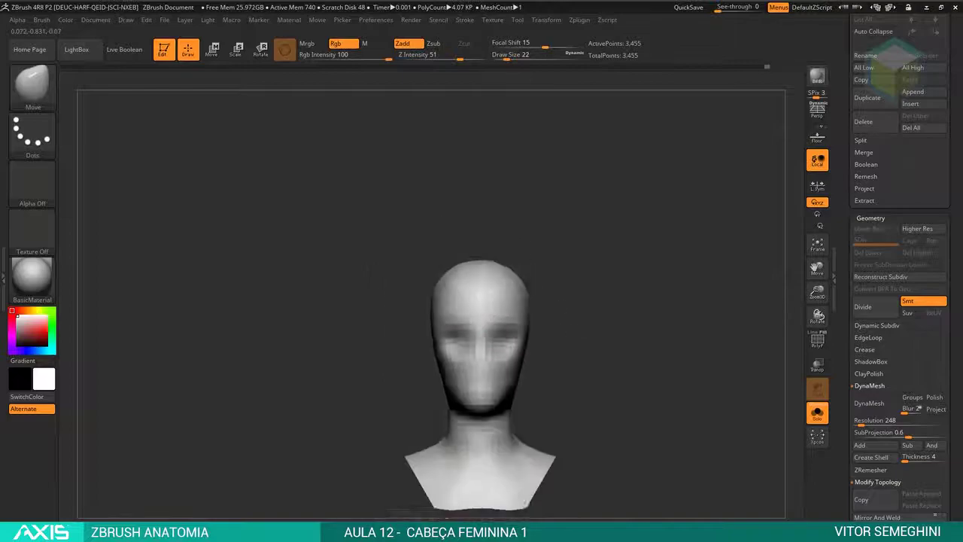
mouse_move(572, 225)
left_mouse_down()
mouse_move(527, 240)
mouse_move(571, 226)
mouse_move(621, 189)
mouse_move(602, 225)
mouse_move(533, 178)
mouse_move(677, 226)
left_mouse_up()
left_click(871, 403)
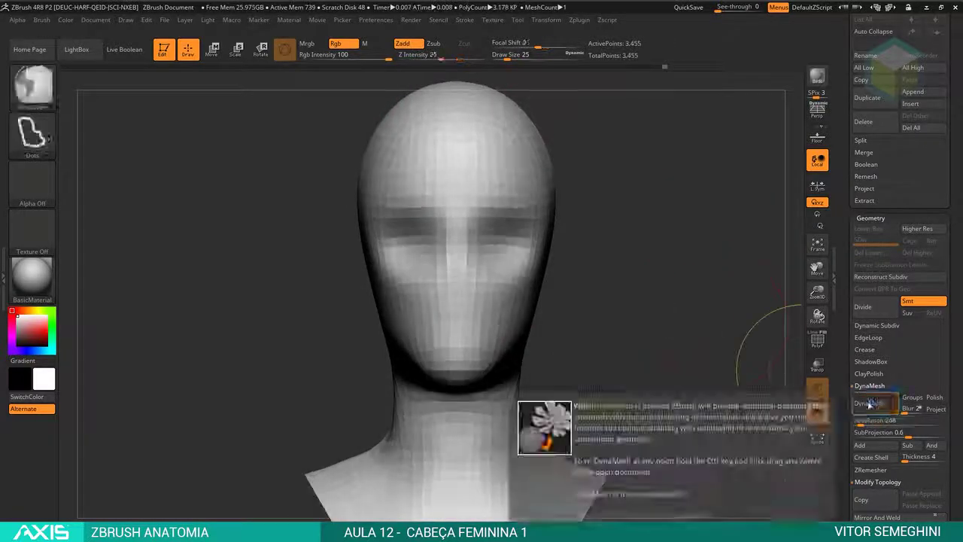
left_click_drag(677, 376, 662, 422, "alt")
left_click_drag(647, 339, 631, 274, "alt")
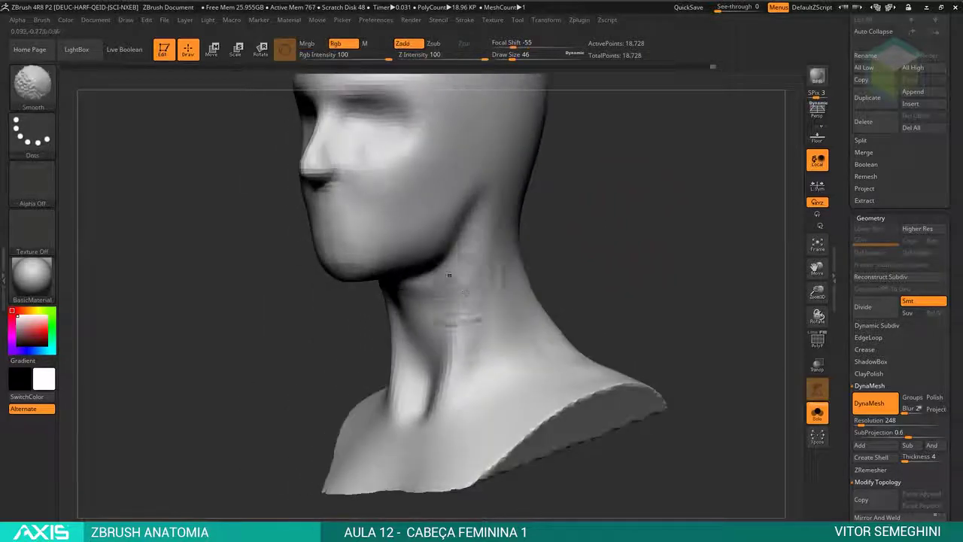
- Turn the head around to view the oval ear mask on its side
mouse_move(655, 260)
left_mouse_down("shift")
mouse_move(612, 232)
mouse_move(499, 203)
left_mouse_up("shift")
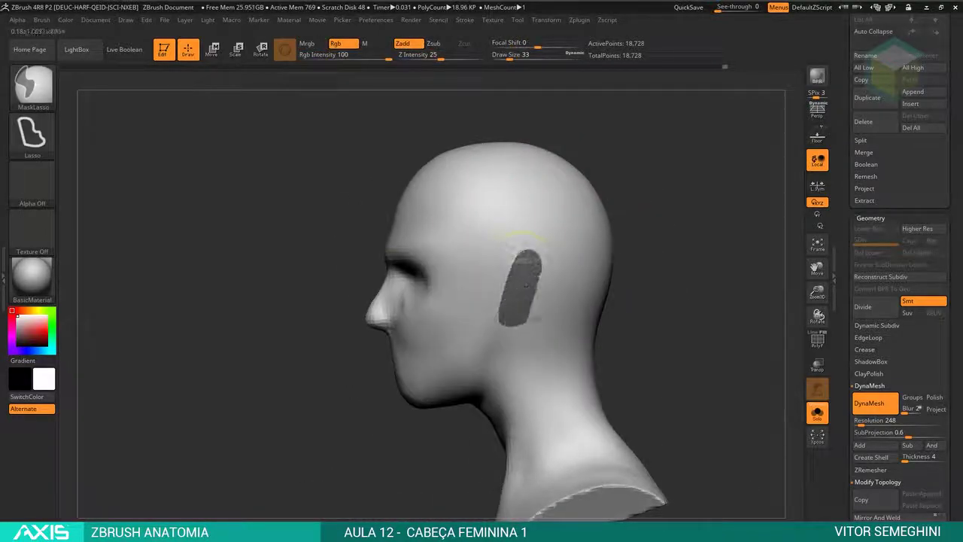
- Extract the ear mask as a 0.05-thick shell, accept it as Extract5, and show the head alongside
mouse_move(699, 248)
left_mouse_down()
mouse_move(735, 273)
mouse_move(798, 267)
left_mouse_up()
left_click(863, 200)
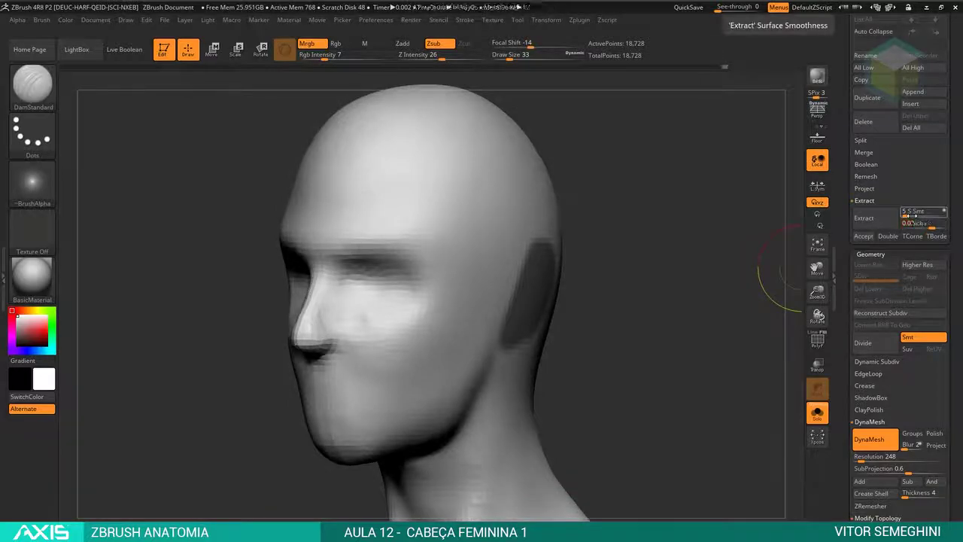
left_click(864, 217)
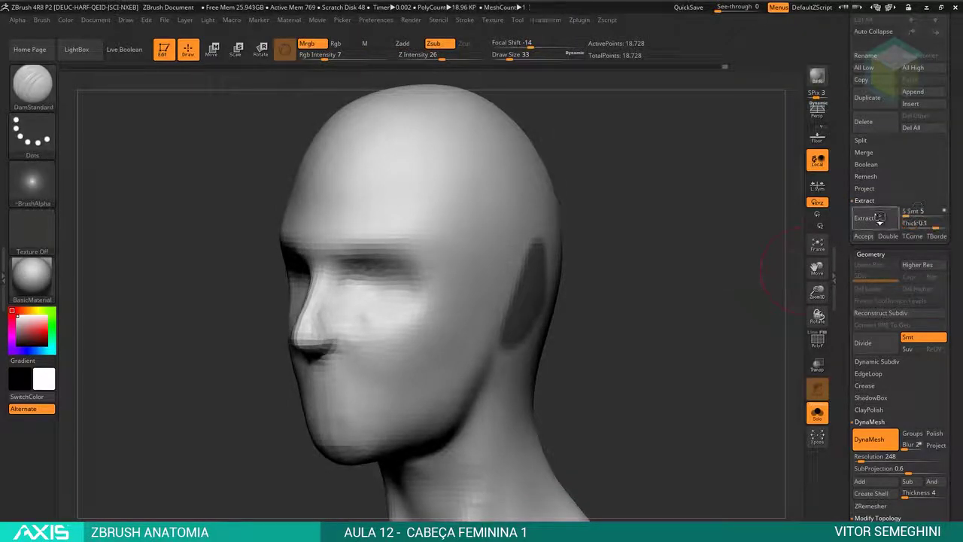
left_click_drag(927, 222, 912, 223)
left_click(864, 217)
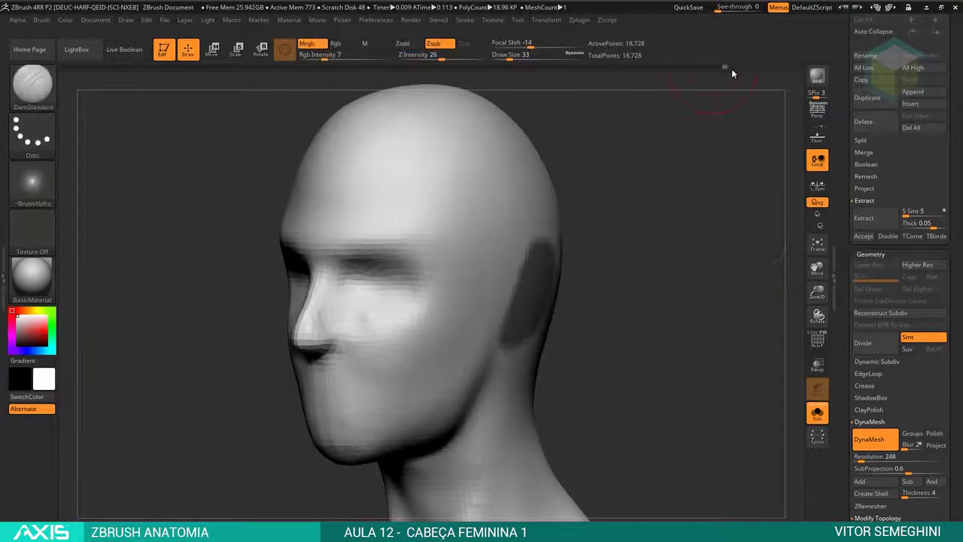
left_click(863, 235)
left_click_drag(662, 226, 617, 271)
left_click(817, 412)
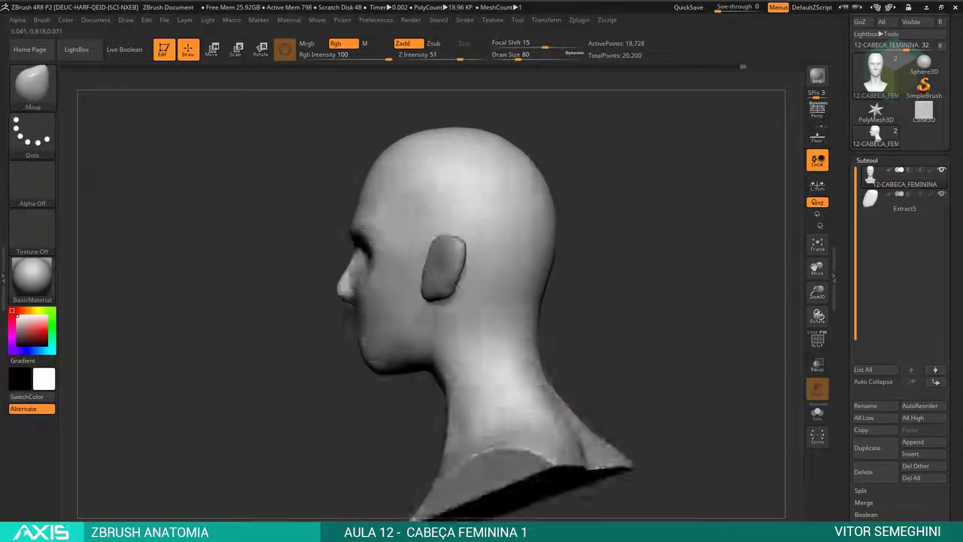
- Browse the Face Female board and open the black-and-white updo side-profile pin
key("space")
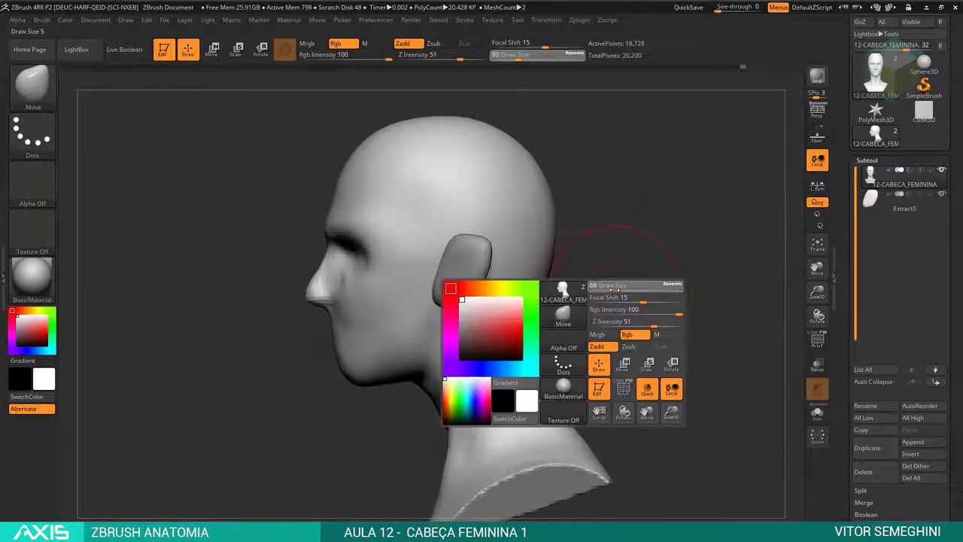
key("alt+Tab")
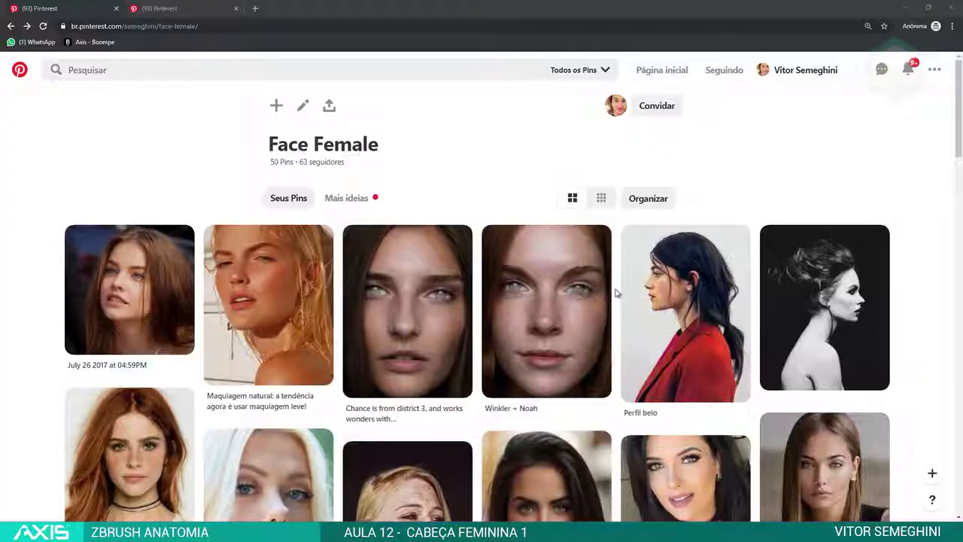
scroll(669, 262, "down", 4)
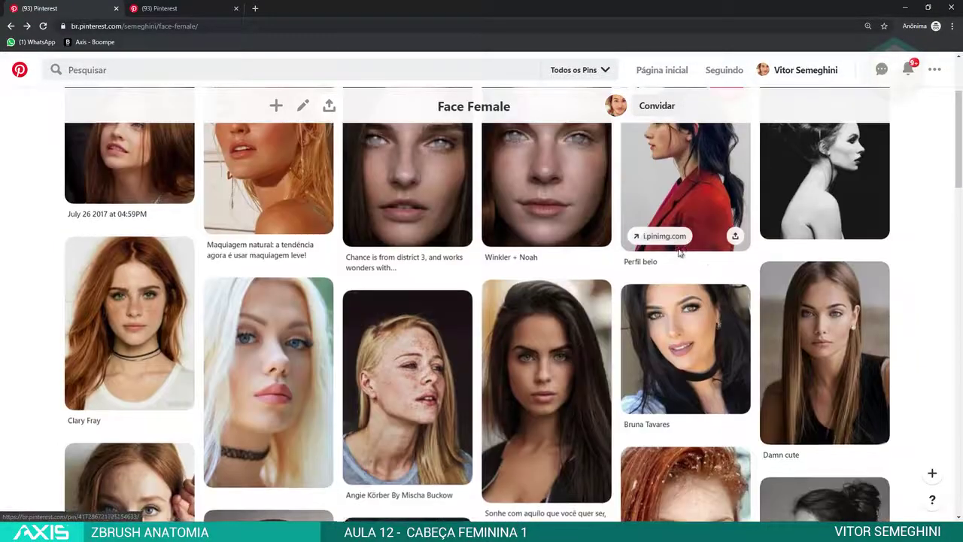
scroll(669, 262, "down", 2)
scroll(669, 262, "down", 2)
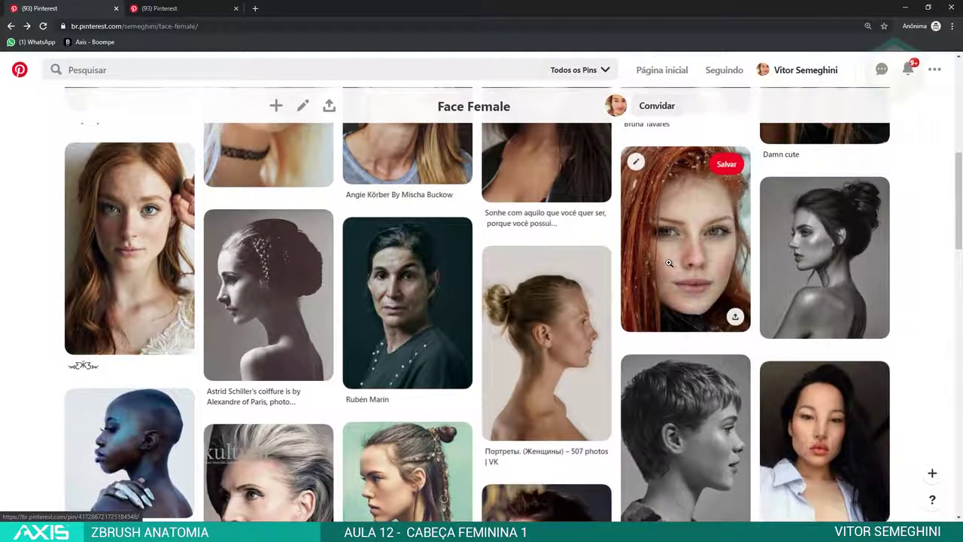
scroll(669, 262, "down", 1)
scroll(638, 282, "down", 2)
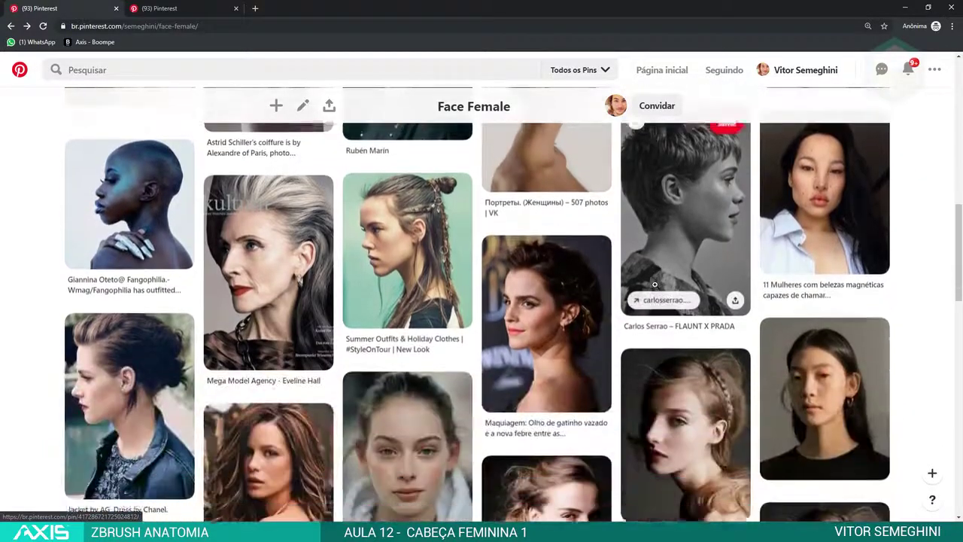
scroll(643, 281, "down", 2)
scroll(656, 279, "down", 1)
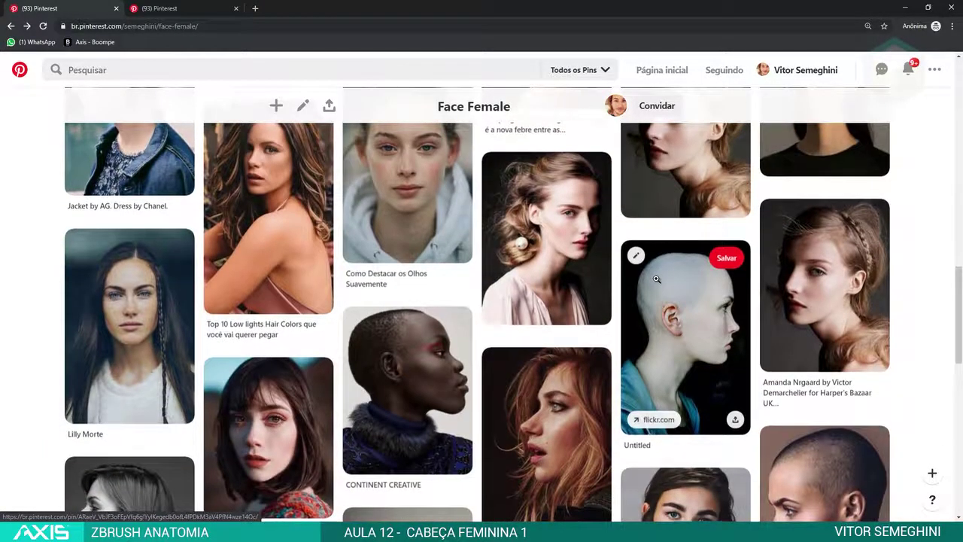
scroll(656, 279, "down", 2)
scroll(656, 282, "down", 1)
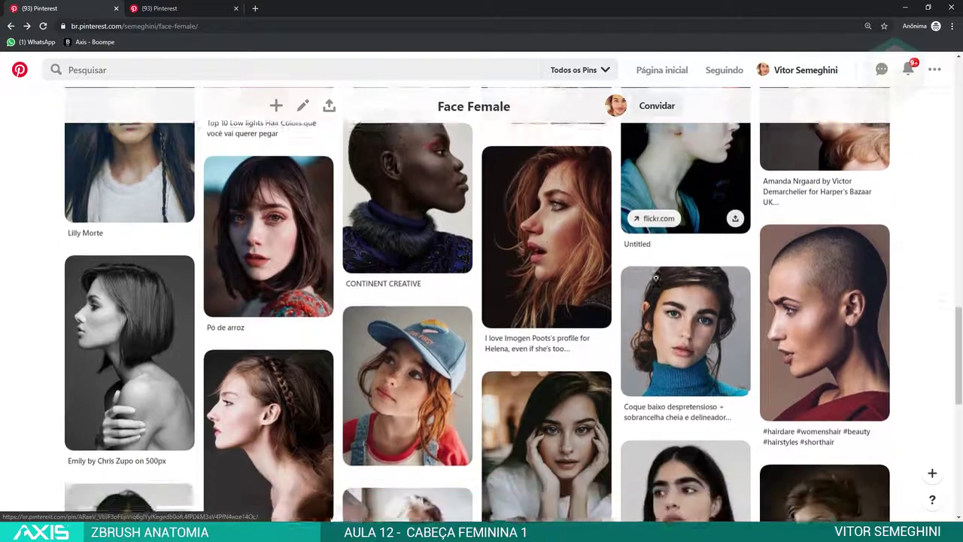
scroll(656, 278, "down", 1)
scroll(656, 279, "up", 1)
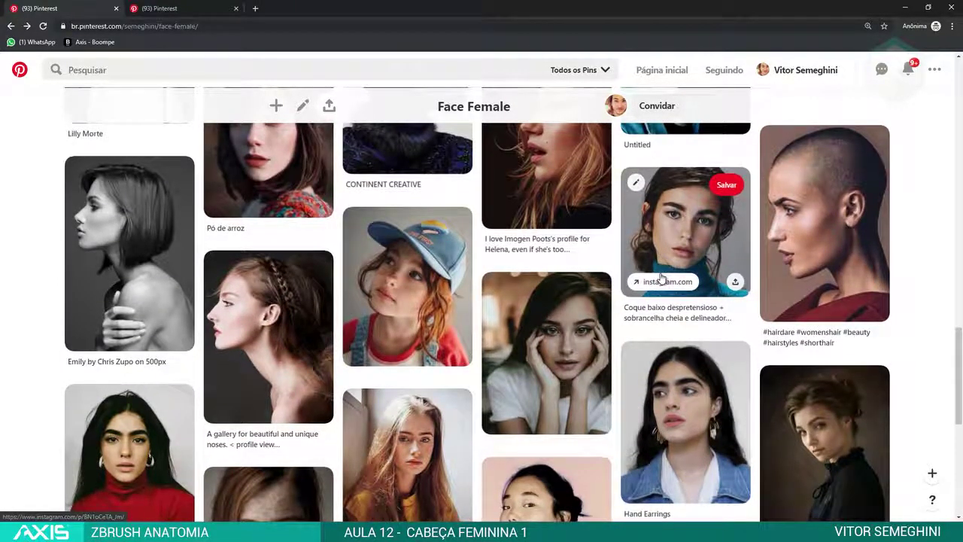
scroll(661, 279, "down", 2)
scroll(658, 274, "up", 1)
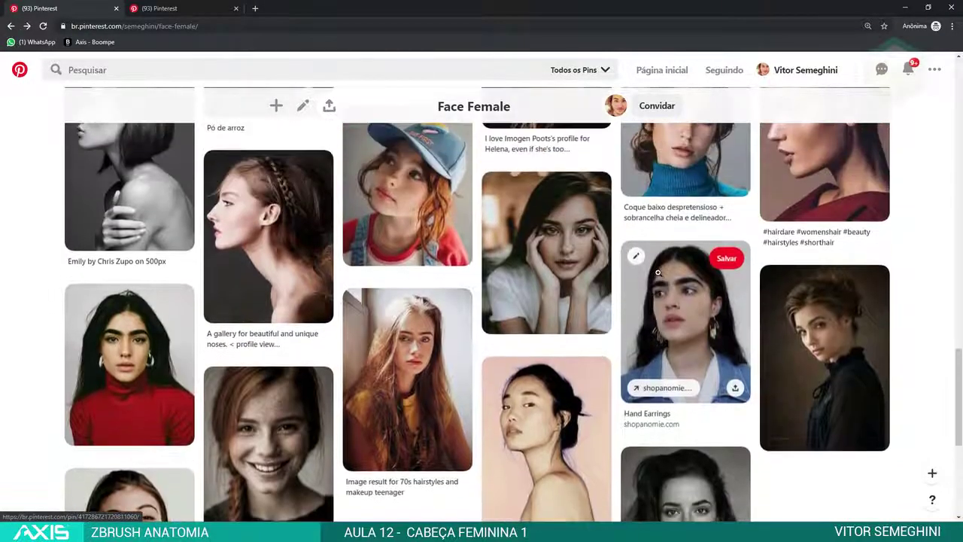
scroll(658, 277, "up", 2)
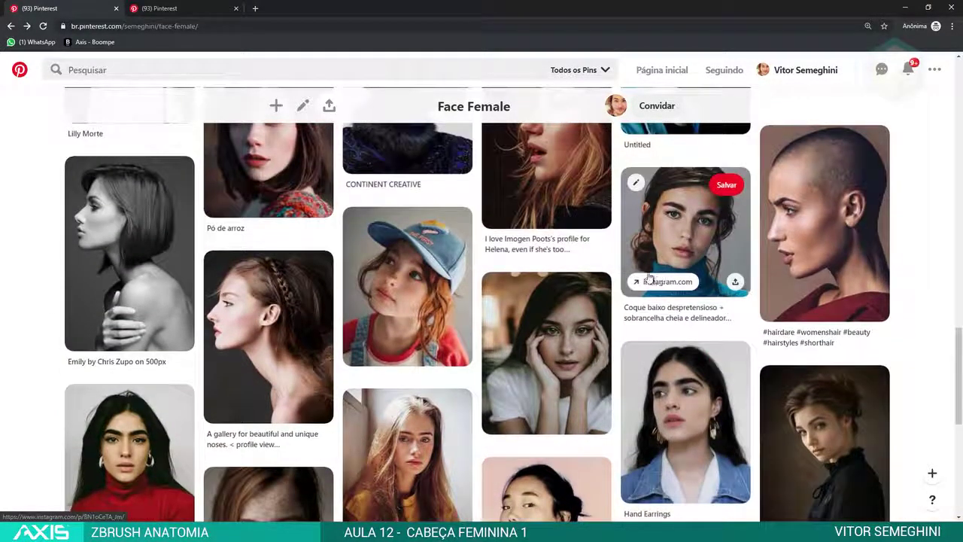
mouse_move(268, 237)
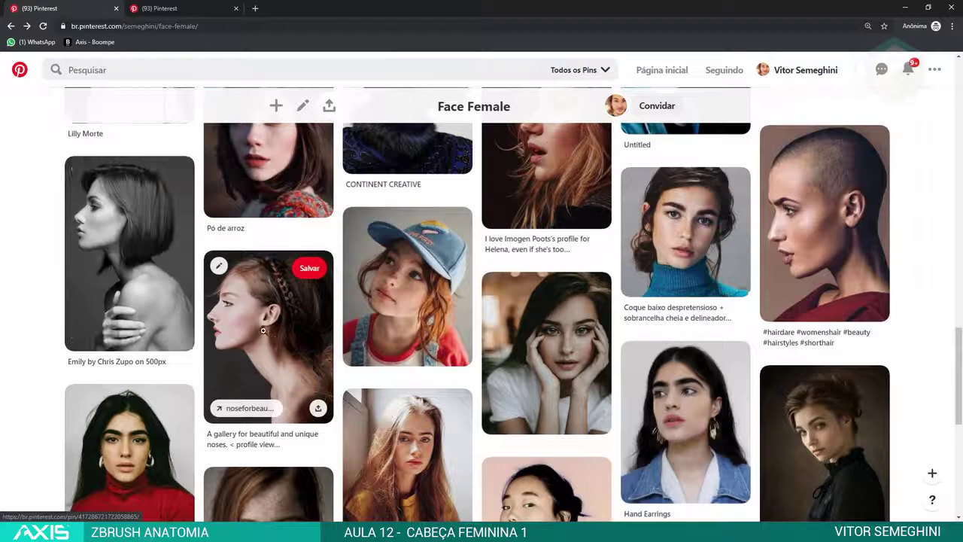
scroll(301, 324, "up", 2)
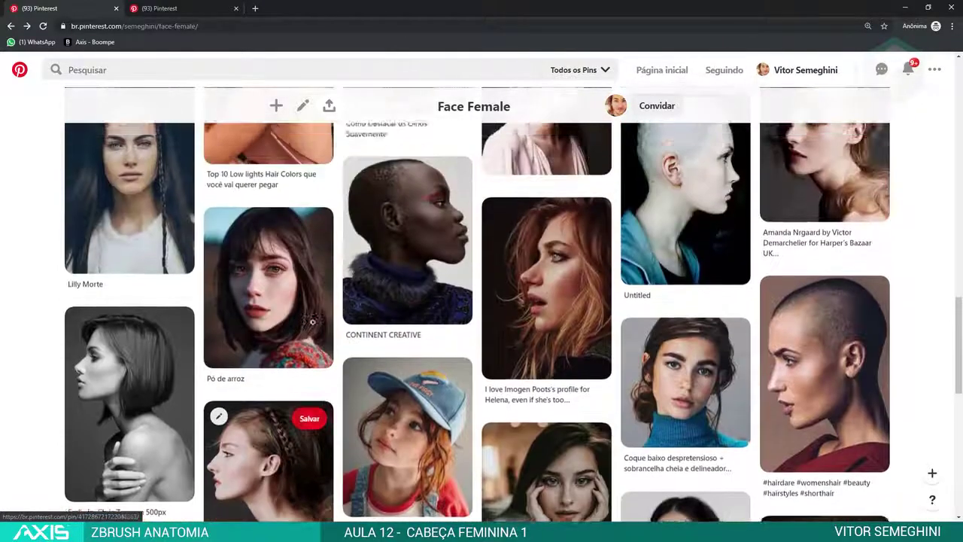
scroll(512, 311, "up", 3)
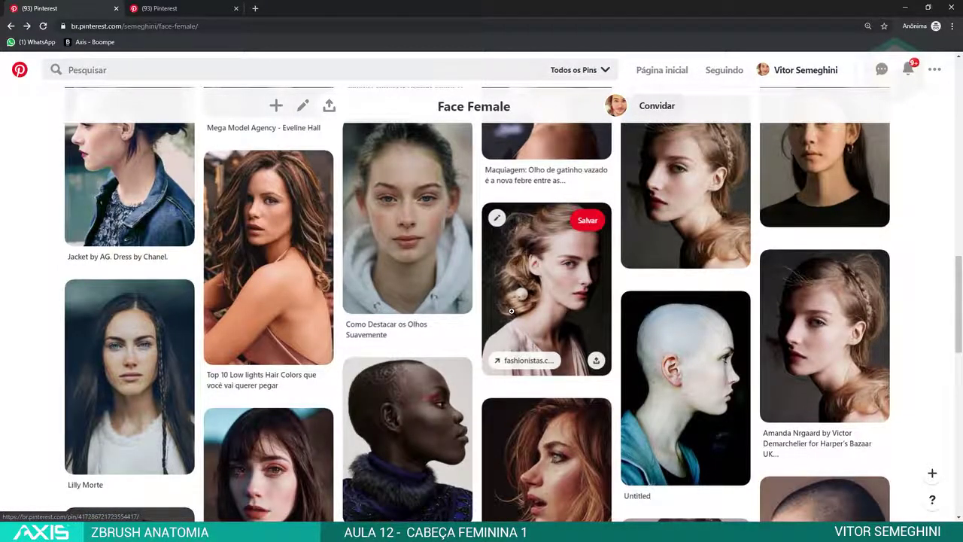
scroll(511, 311, "up", 2)
scroll(511, 311, "up", 1)
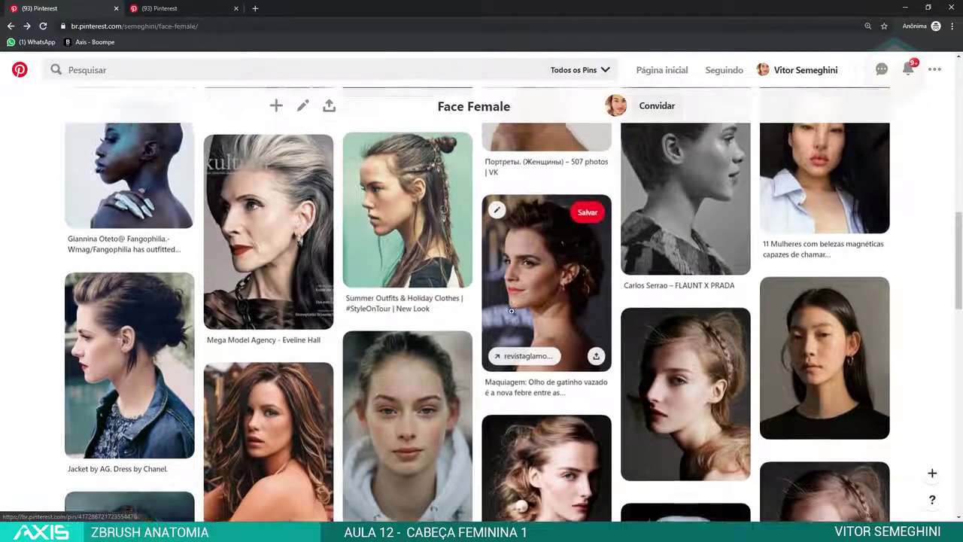
left_click(542, 466)
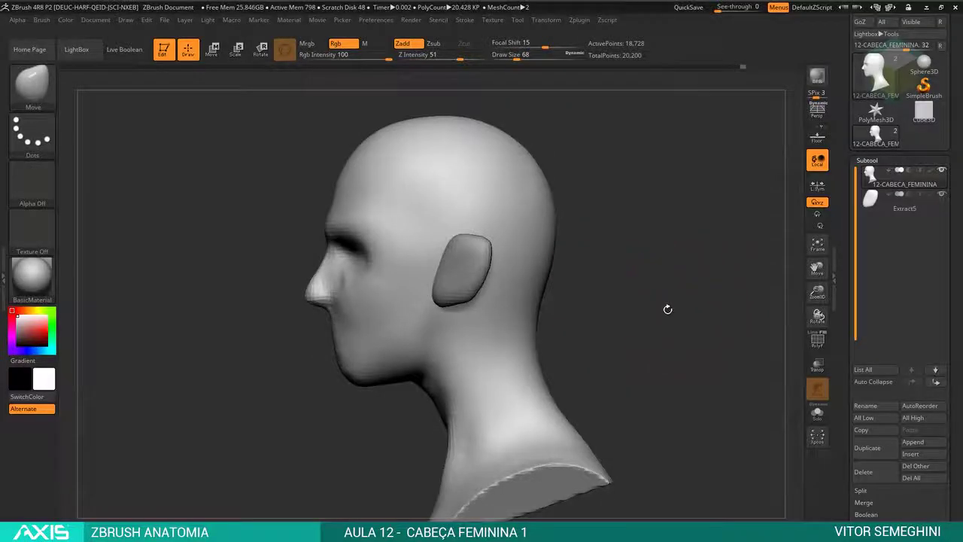
left_click_drag(668, 309, 691, 332)
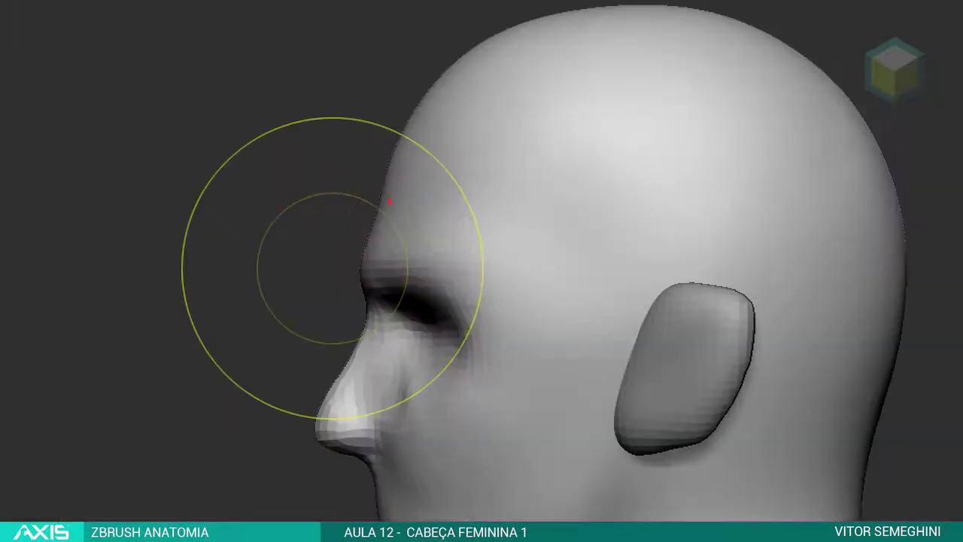
left_click_drag(441, 127, 301, 275)
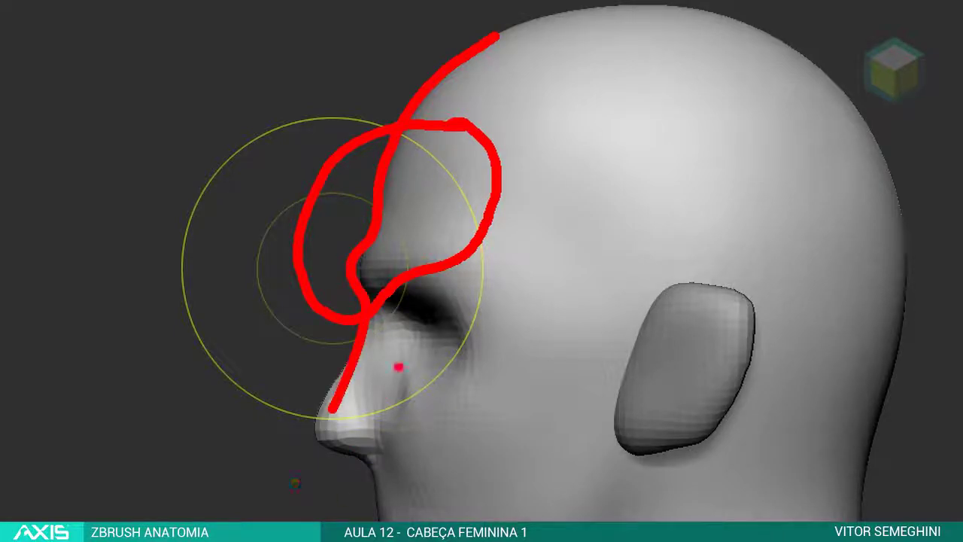
left_click(452, 60)
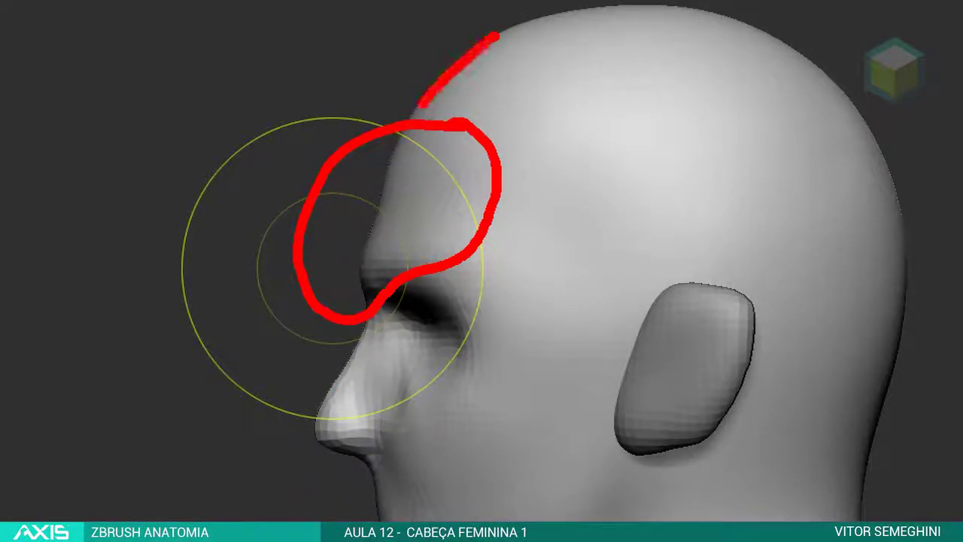
left_click_drag(338, 360, 258, 451)
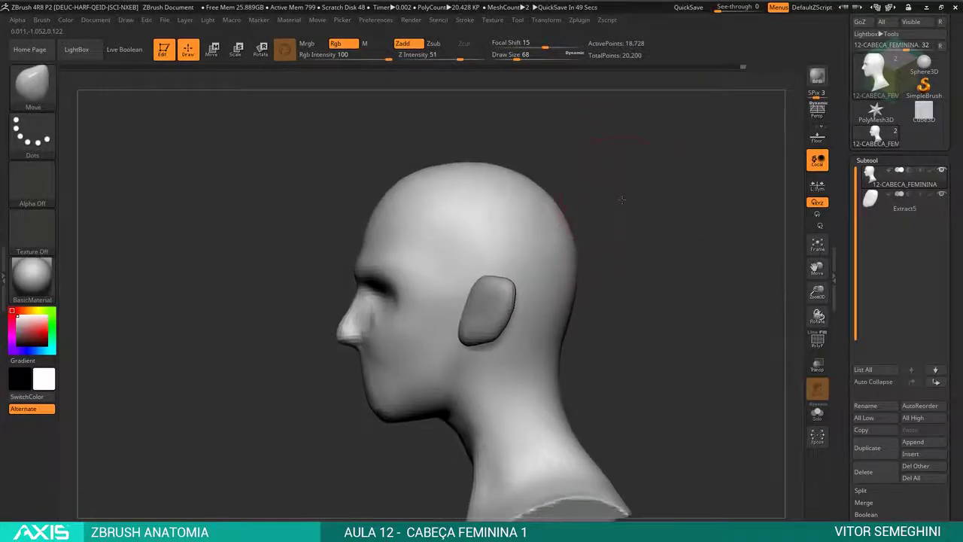
left_click_drag(602, 218, 622, 195)
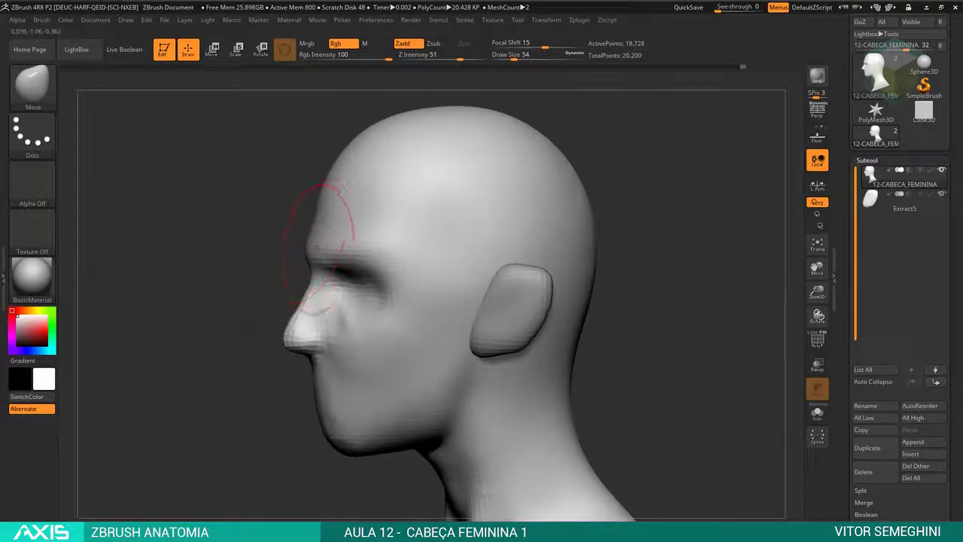
- Shrink the brush, rotate the head to its side profile, compare with the reference, and pick MaskLasso
key("bracketleft")
key("bracketleft")
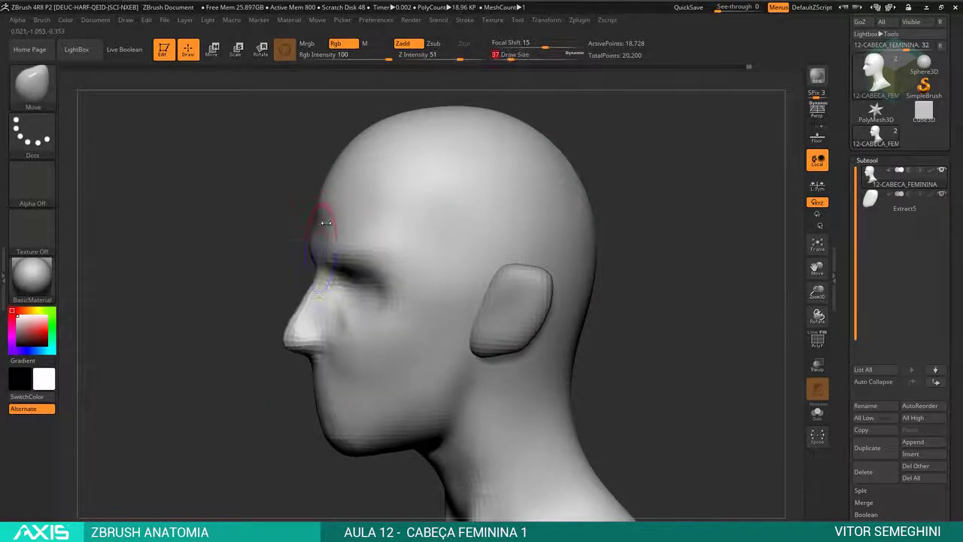
mouse_move(316, 181)
left_mouse_down()
mouse_move(357, 277)
mouse_move(647, 221)
mouse_move(670, 248)
mouse_move(462, 279)
left_mouse_up()
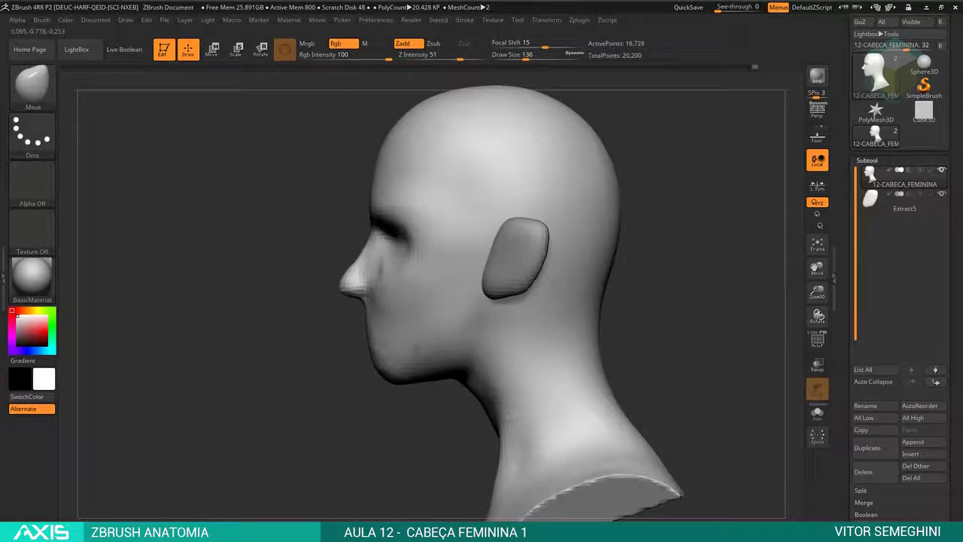
left_click_drag(617, 139, 500, 179)
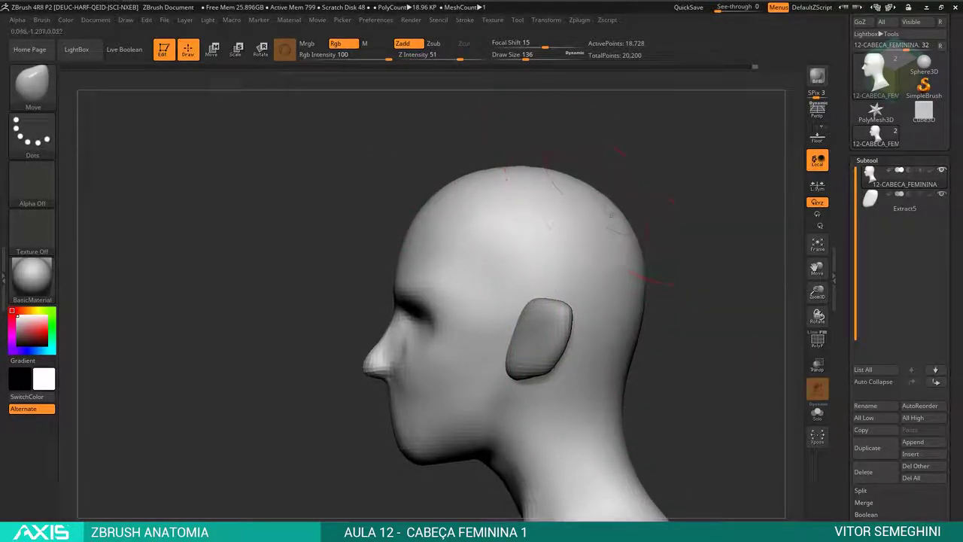
key("space")
left_click_drag(723, 316, 673, 218)
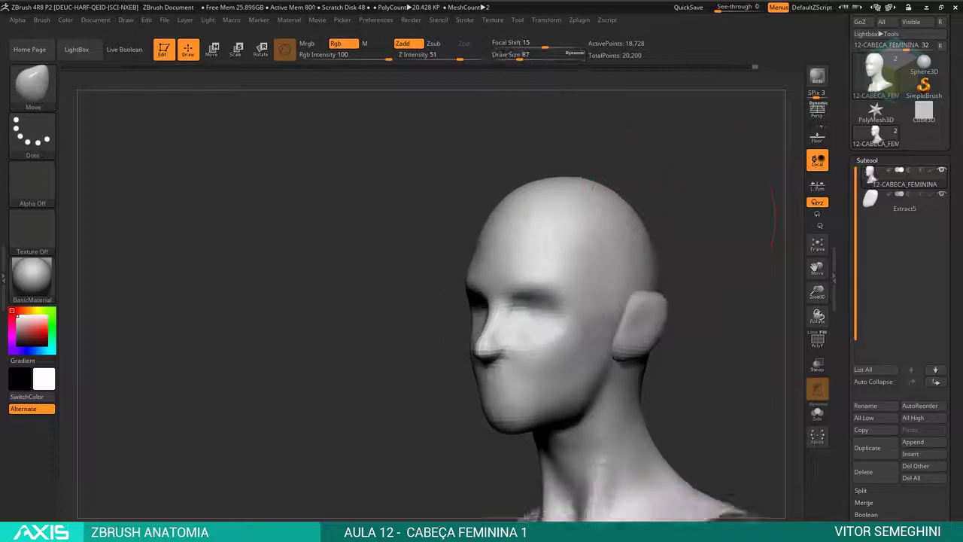
left_click_drag(604, 181, 634, 141, "shift")
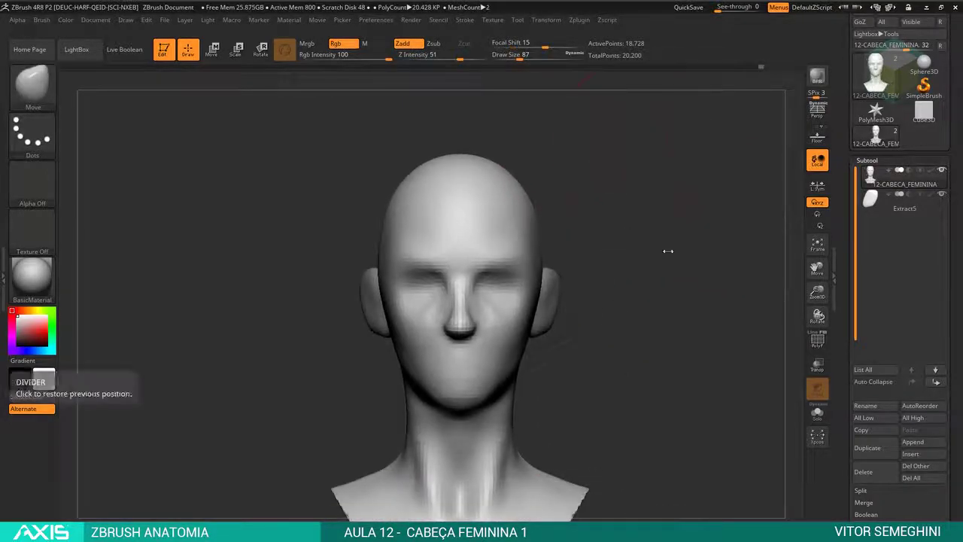
mouse_move(667, 251)
left_mouse_down()
mouse_move(683, 236)
mouse_move(483, 229)
mouse_move(429, 343)
left_mouse_up()
key("alt+Tab")
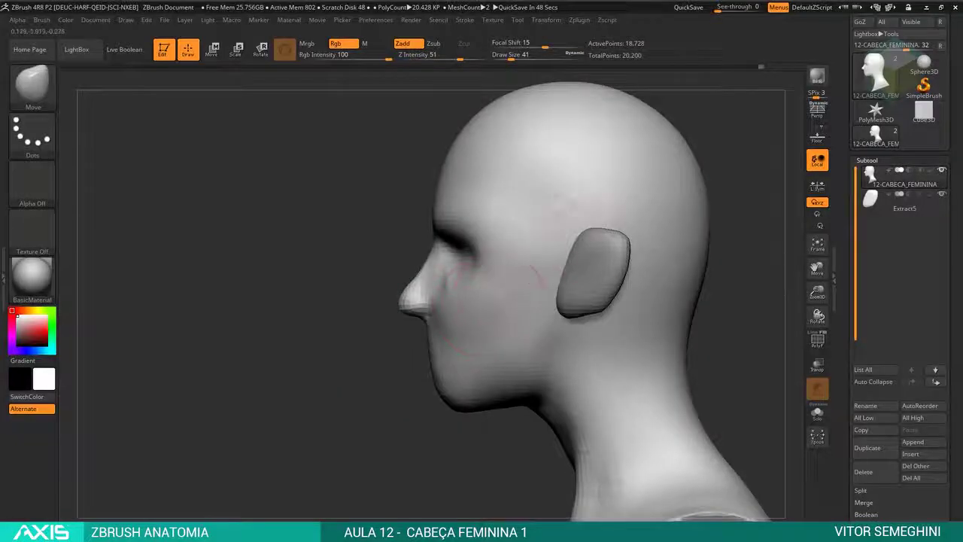
key("ctrl")
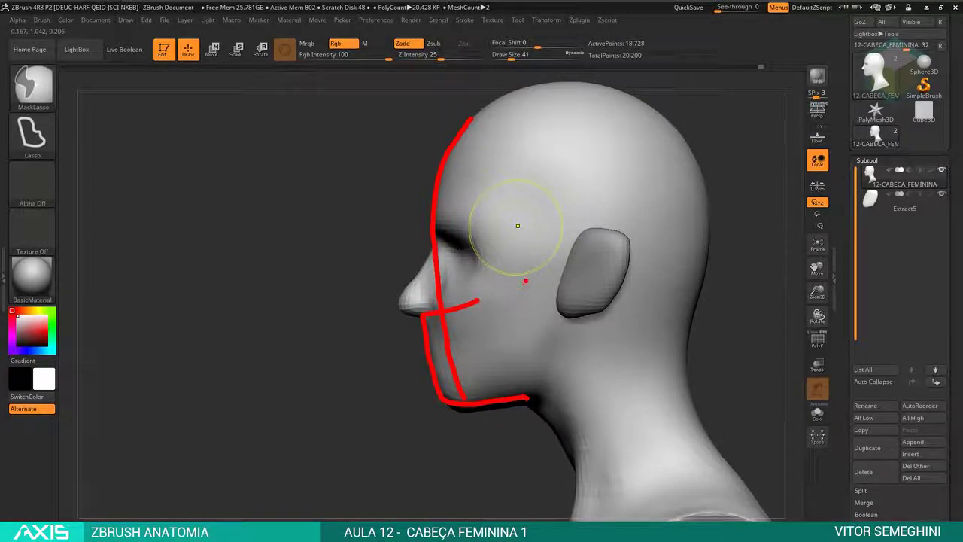
- Return to the Move brush, orbit to the left profile, resize the brush, and select Extract5
key("b")
key("m")
key("v")
left_click_drag(716, 263, 560, 286)
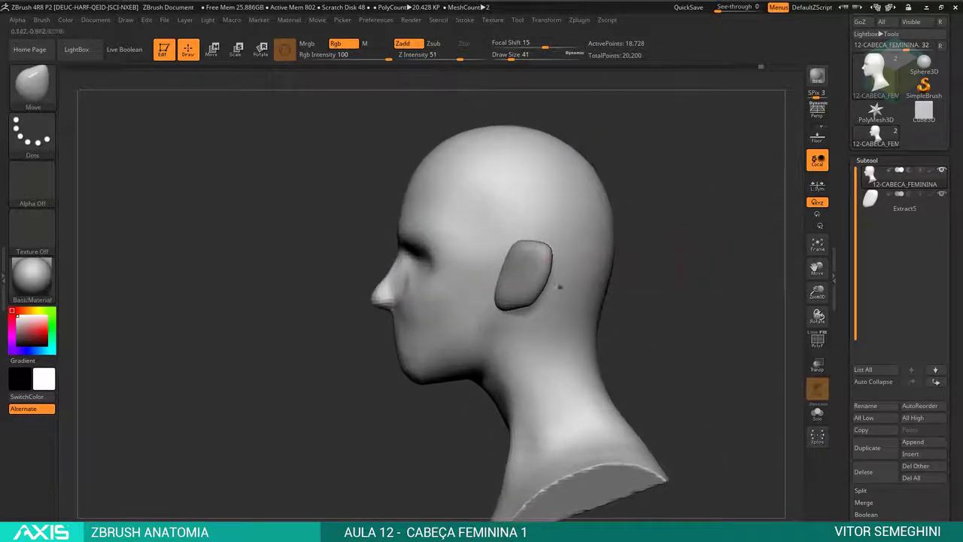
key("space")
key("space")
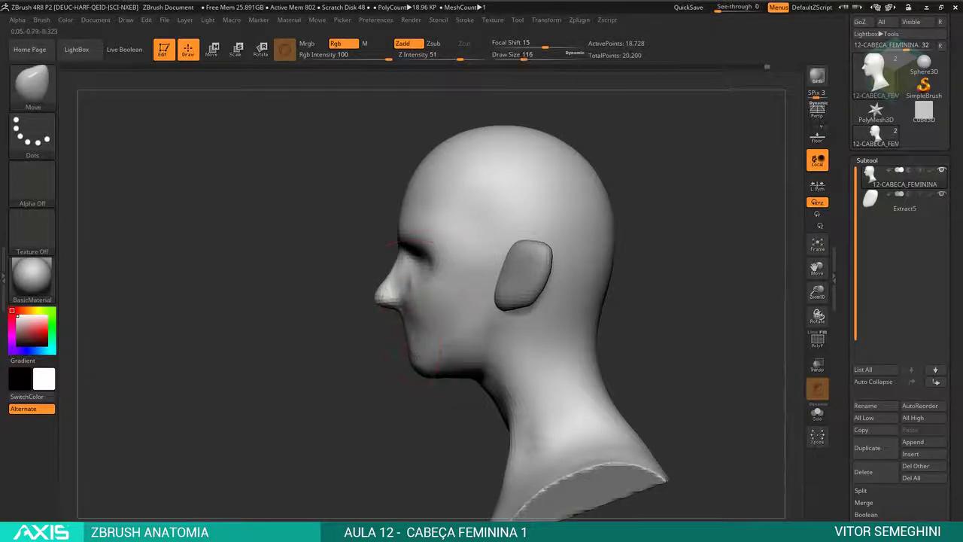
mouse_move(411, 343)
left_mouse_down()
mouse_move(489, 324)
mouse_move(625, 267)
left_mouse_up()
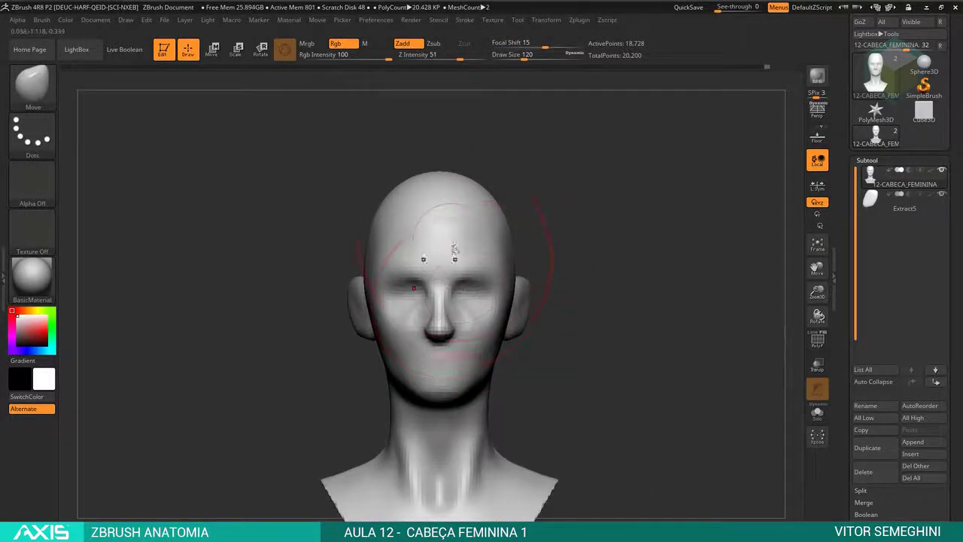
key("space")
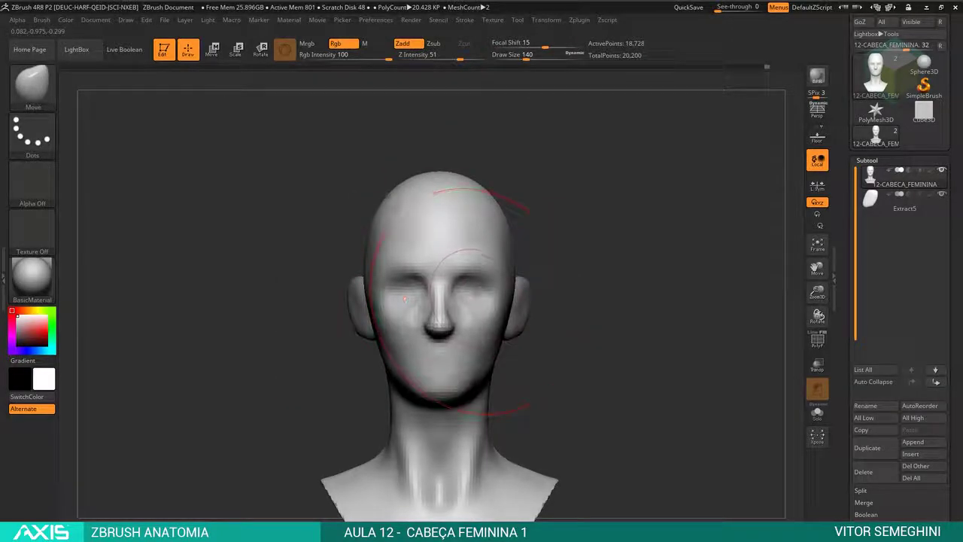
key("space")
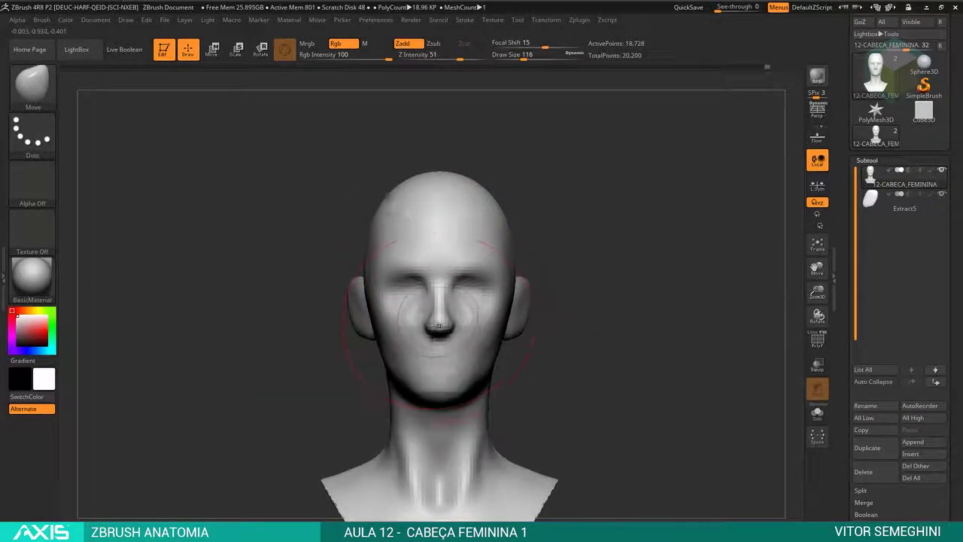
left_click(519, 297, "alt")
- Nudge the Extract5 ear with the move gizmo, then reselect the 12-CABECA_FEMININA head
key("w")
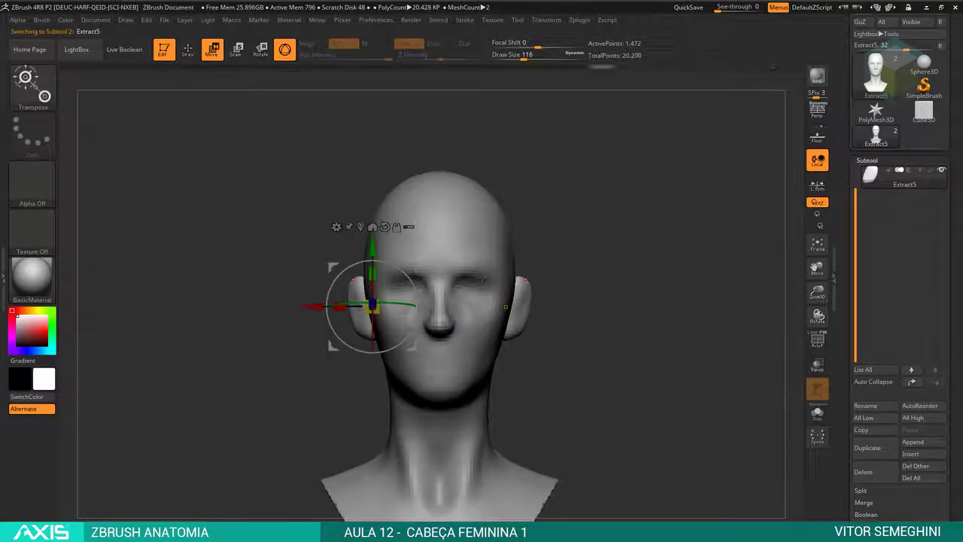
left_click_drag(373, 304, 338, 336)
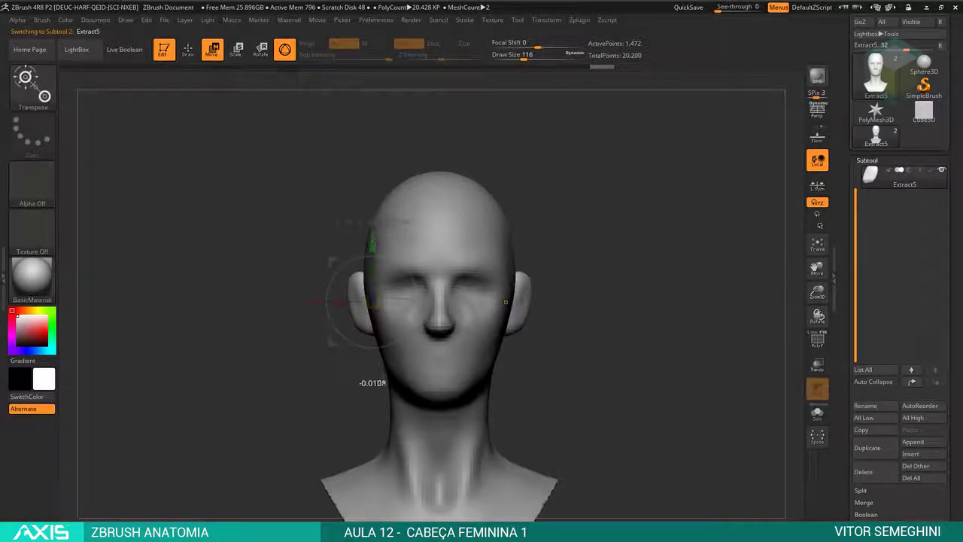
key("q")
left_click(392, 301, "alt")
mouse_move(595, 251)
left_mouse_down()
mouse_move(570, 203)
mouse_move(442, 183)
left_mouse_up()
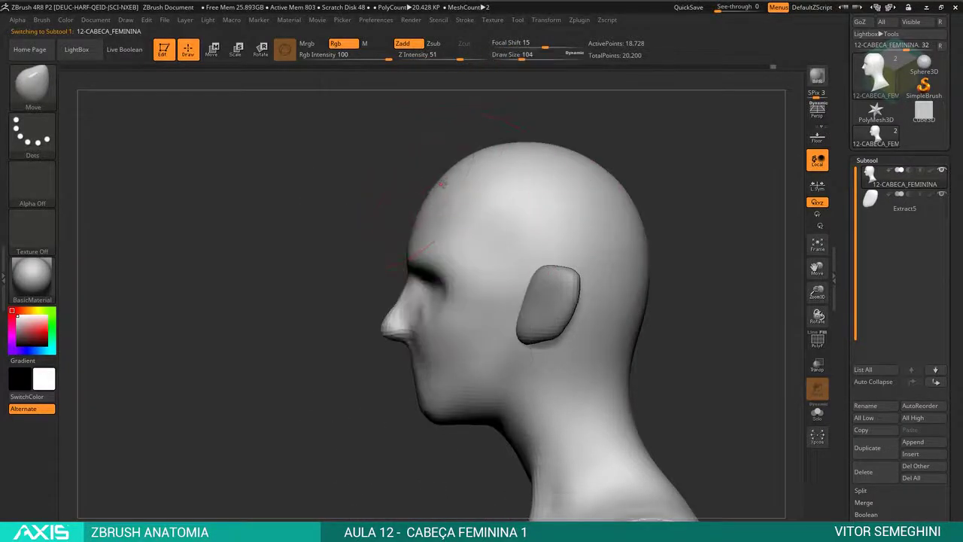
mouse_move(501, 155)
left_mouse_down()
mouse_move(505, 203)
mouse_move(635, 215)
mouse_move(428, 377)
mouse_move(688, 306)
mouse_move(489, 251)
mouse_move(408, 286)
mouse_move(425, 409)
left_mouse_up()
- Mask and scale the jaw, smooth it, and DynaMesh the head at resolution 320
key("ctrl+i")
key("e")
key("q")
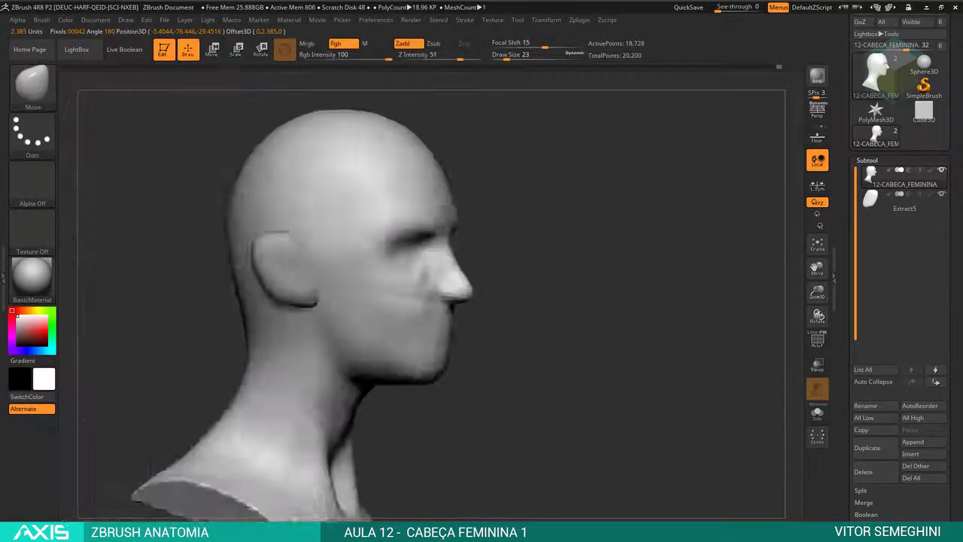
mouse_move(677, 301)
left_mouse_down()
mouse_move(640, 315)
mouse_move(533, 324)
left_mouse_up()
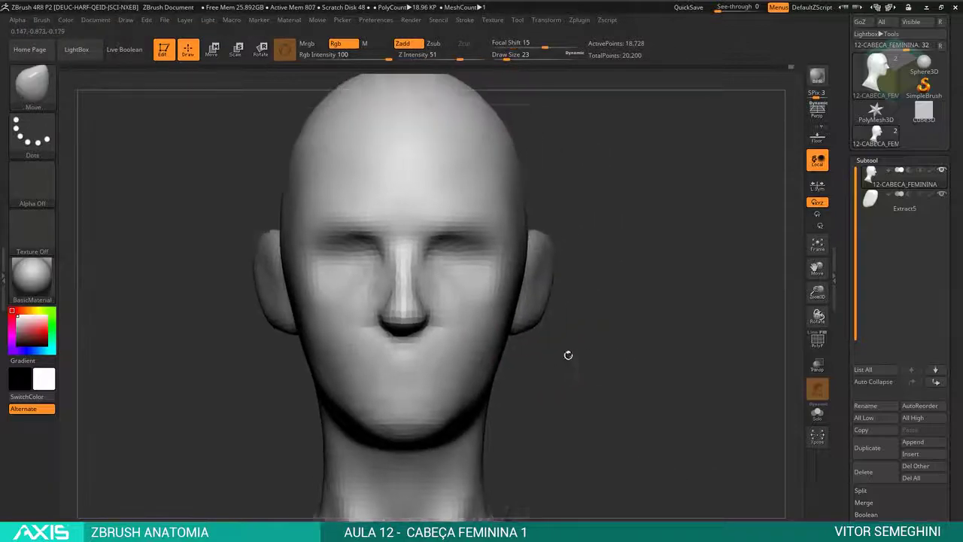
left_click_drag(567, 354, 572, 391, "alt")
left_click_drag(944, 518, 944, 260)
left_click(869, 512)
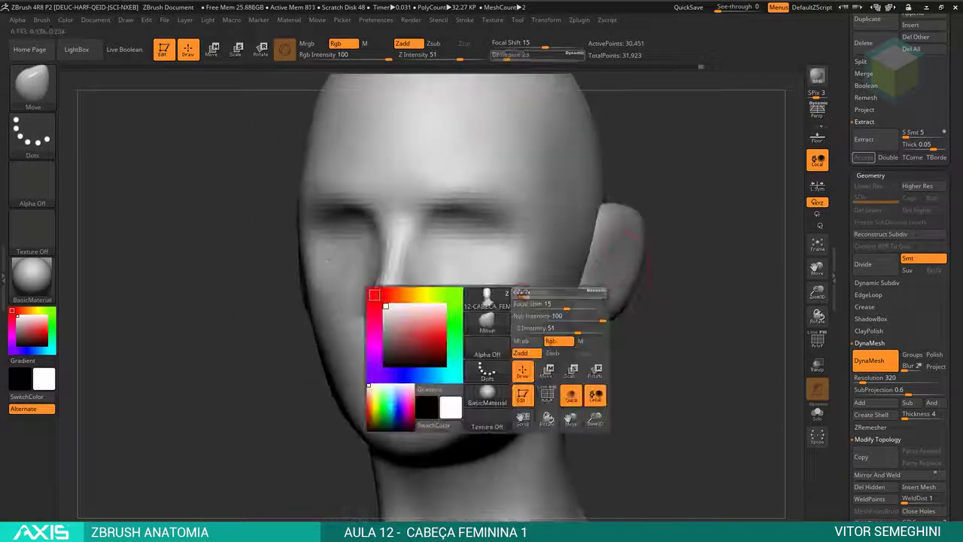
- Mask off the head, Transpose the free neck, and orbit to check the back of the neck
key("f")
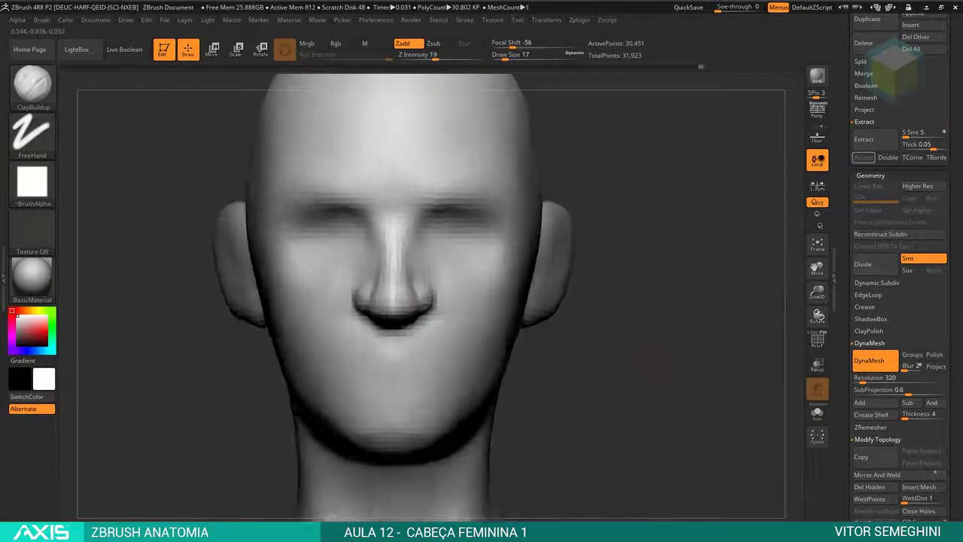
left_click_drag(640, 323, 451, 301)
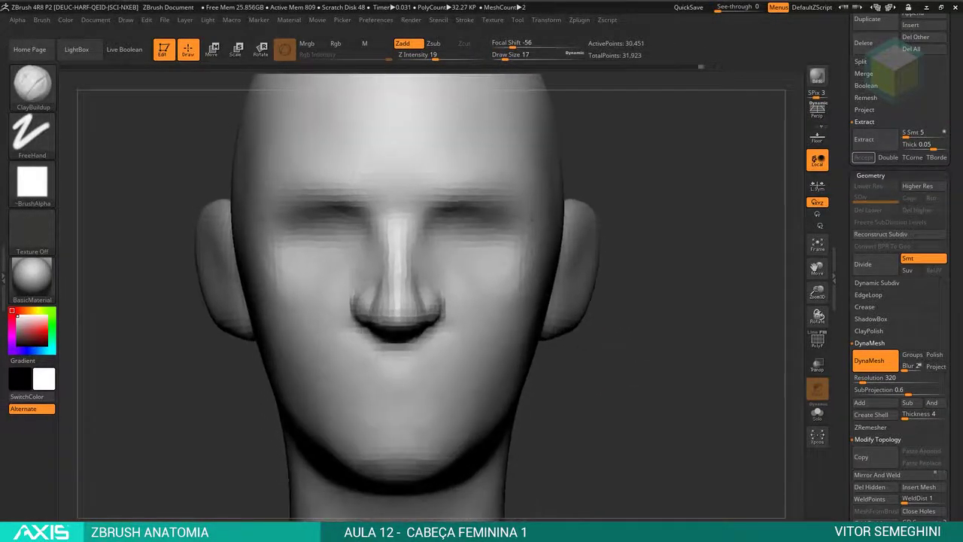
key("space")
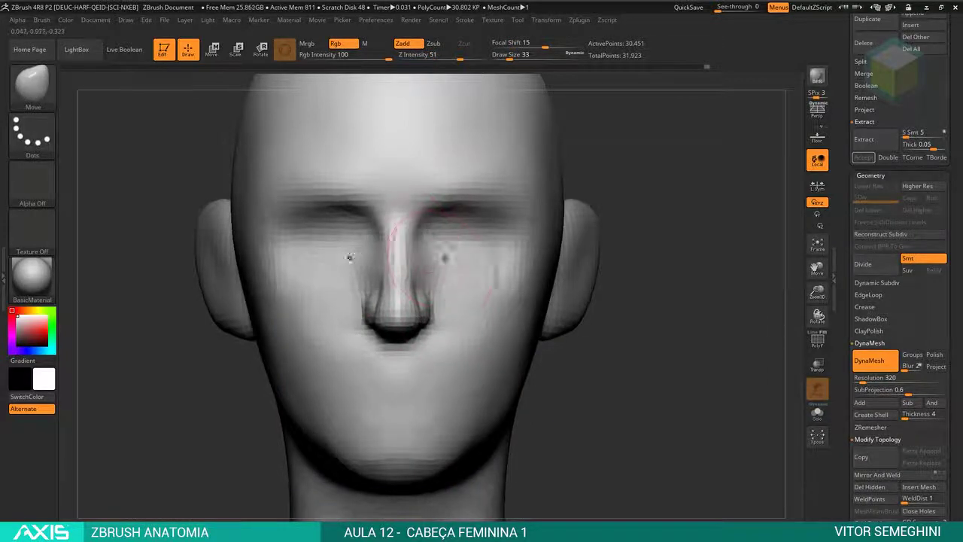
key("f")
mouse_move(537, 284)
left_mouse_down("alt")
mouse_move(603, 260)
mouse_move(406, 326)
left_mouse_up("alt")
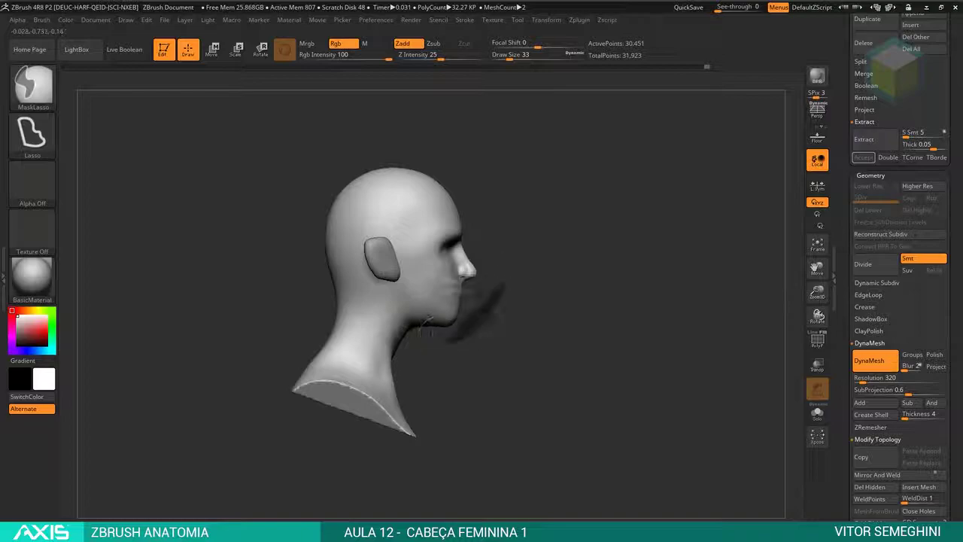
key("w")
left_click_drag(386, 323, 419, 275, "ctrl")
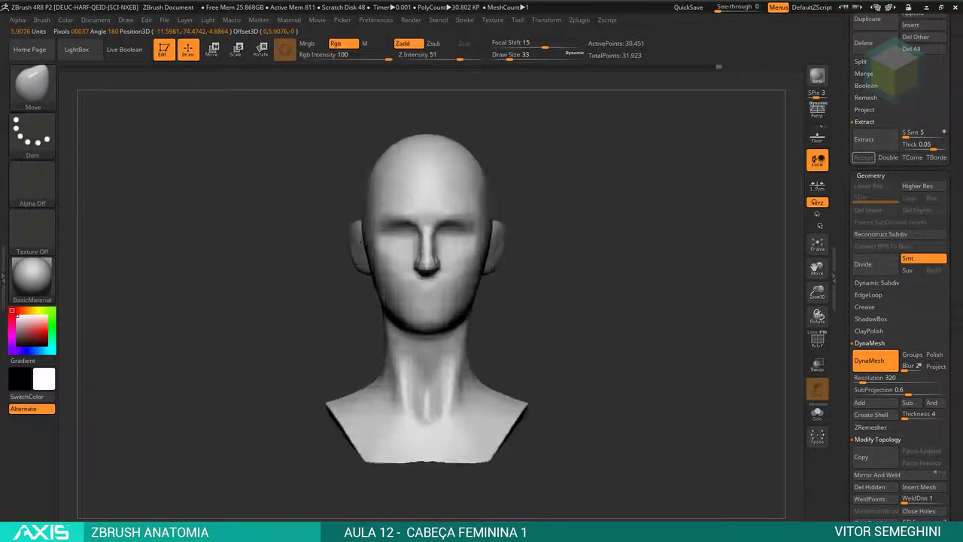
mouse_move(571, 301)
left_mouse_down()
mouse_move(501, 288)
mouse_move(594, 286)
left_mouse_up()
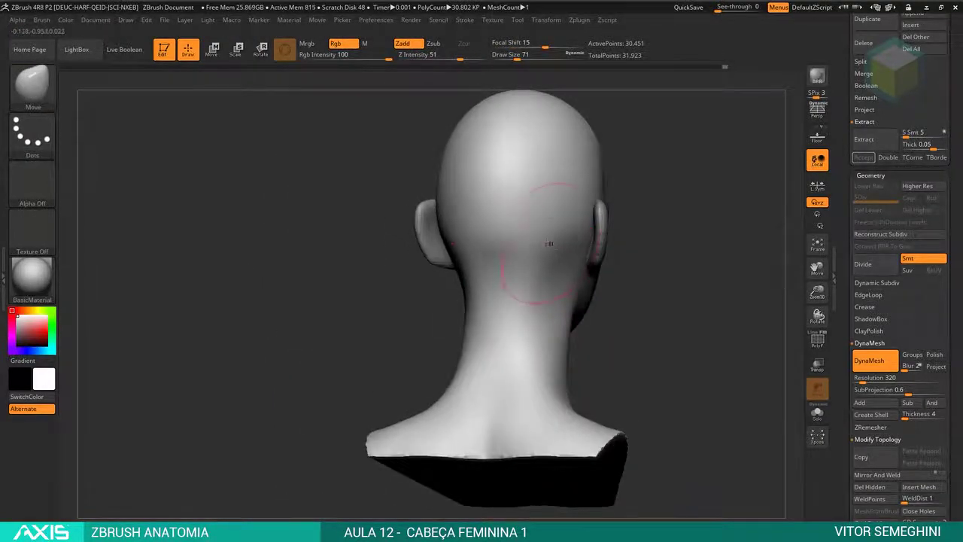
mouse_move(549, 243)
left_mouse_down()
mouse_move(554, 189)
mouse_move(537, 334)
left_mouse_up()
mouse_move(580, 173)
left_mouse_down()
mouse_move(608, 171)
mouse_move(643, 241)
mouse_move(602, 120)
mouse_move(527, 226)
left_mouse_up()
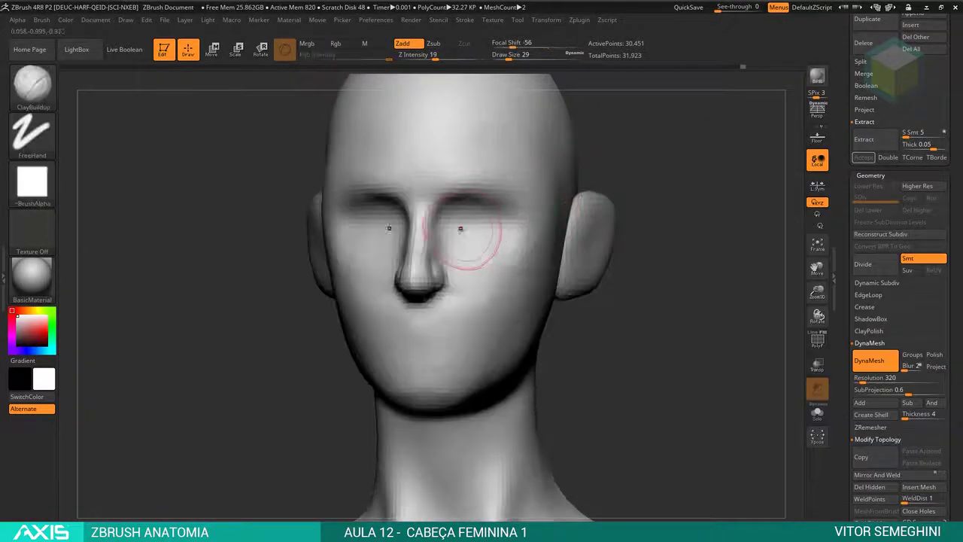
- Sculpt and smooth the lips and mouth area, checking from front, three-quarter and profile views
left_click_drag(624, 362, 599, 364, "shift")
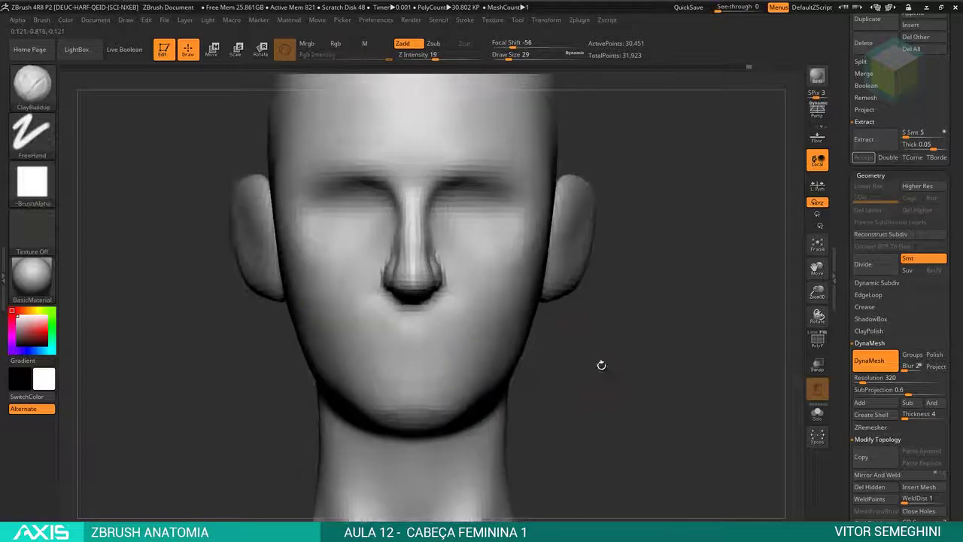
mouse_move(421, 342)
left_mouse_down()
mouse_move(451, 331)
mouse_move(504, 364)
left_mouse_up()
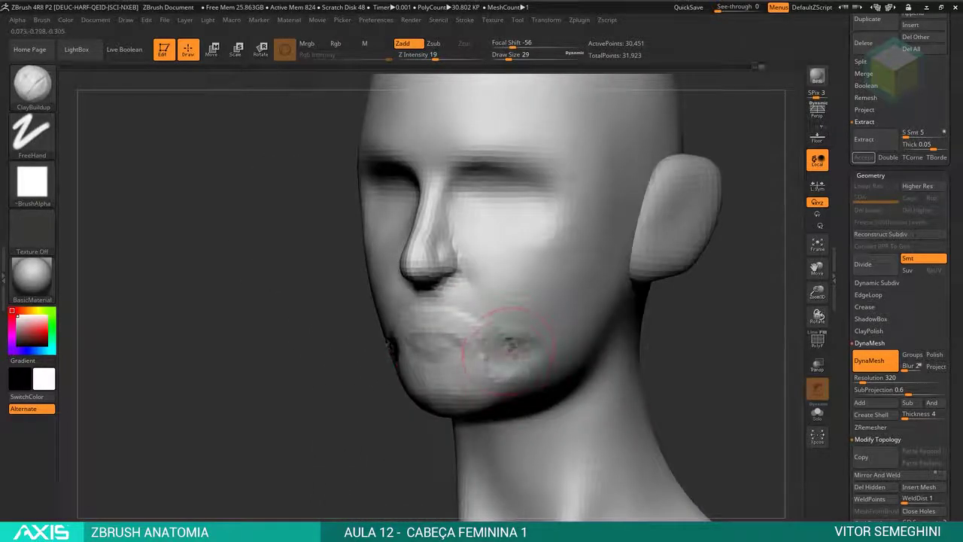
left_click_drag(505, 318, 504, 353, "shift")
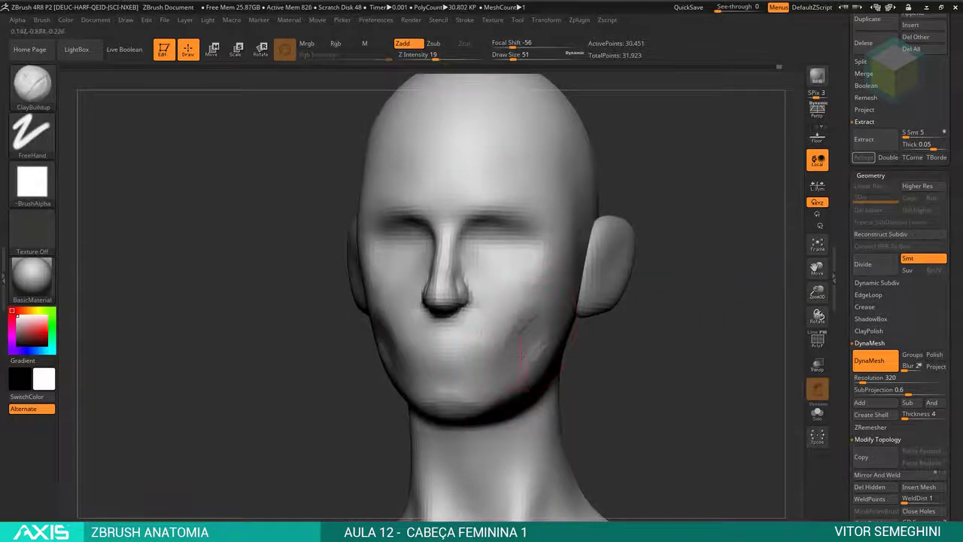
key("space")
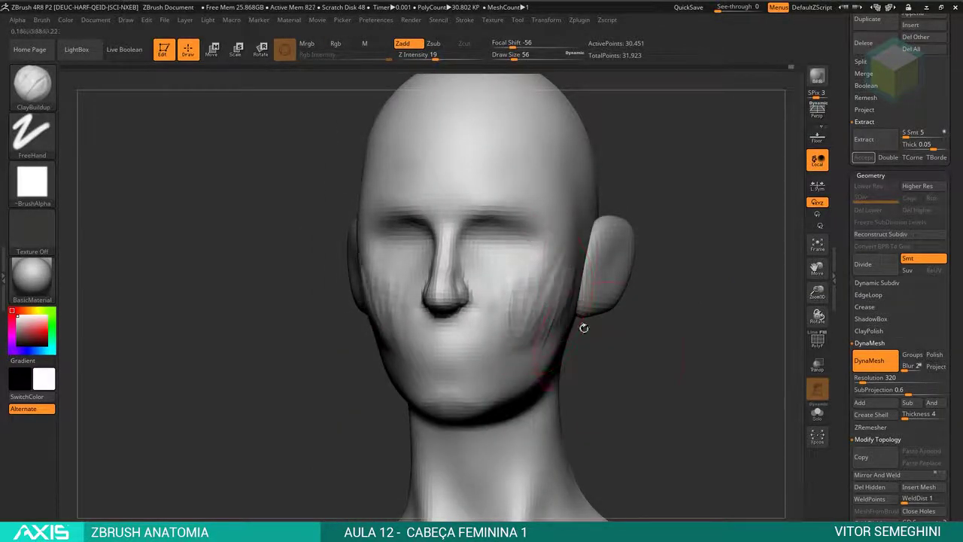
left_click_drag(583, 328, 541, 325)
left_click_drag(481, 275, 514, 320)
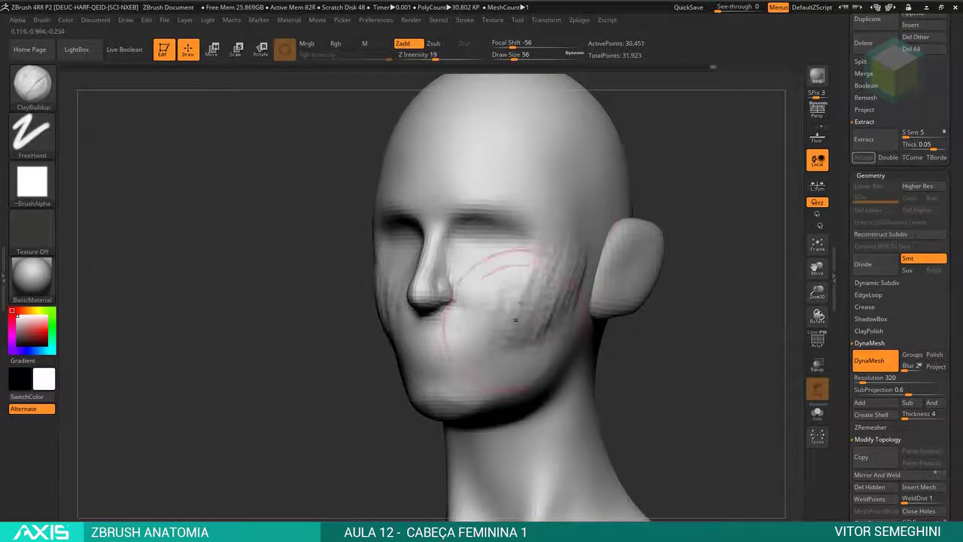
mouse_move(619, 346)
left_mouse_down()
mouse_move(580, 292)
mouse_move(598, 286)
left_mouse_up()
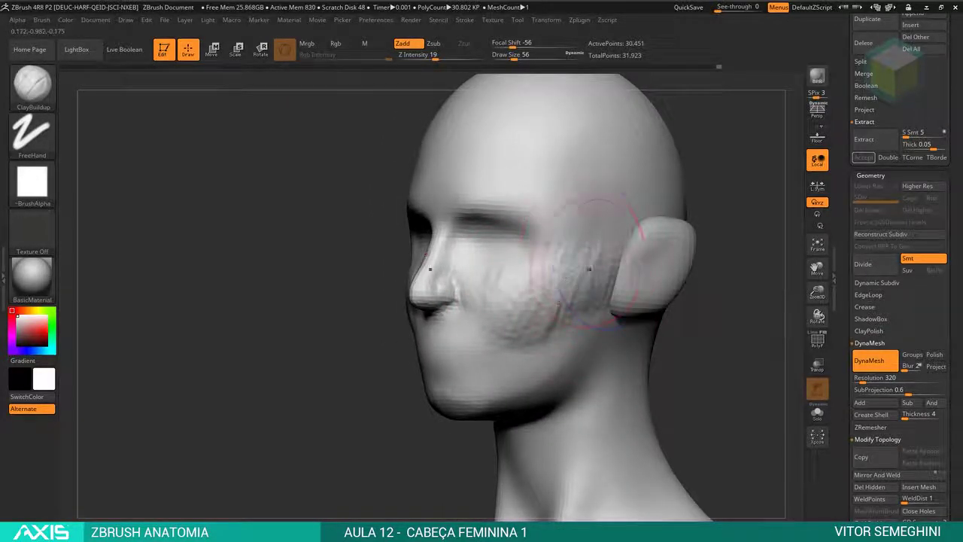
key("shift")
left_click_drag(709, 140, 760, 143)
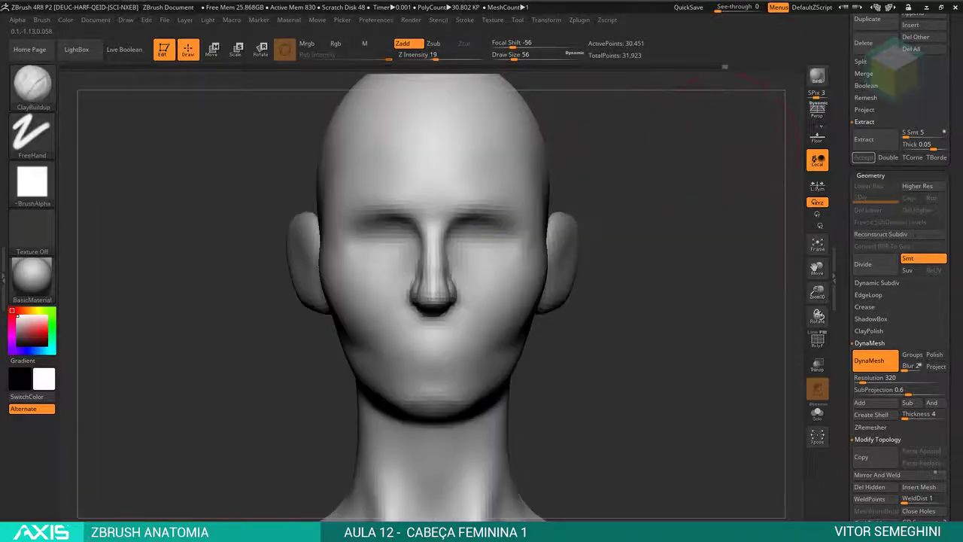
left_click_drag(707, 301, 662, 301)
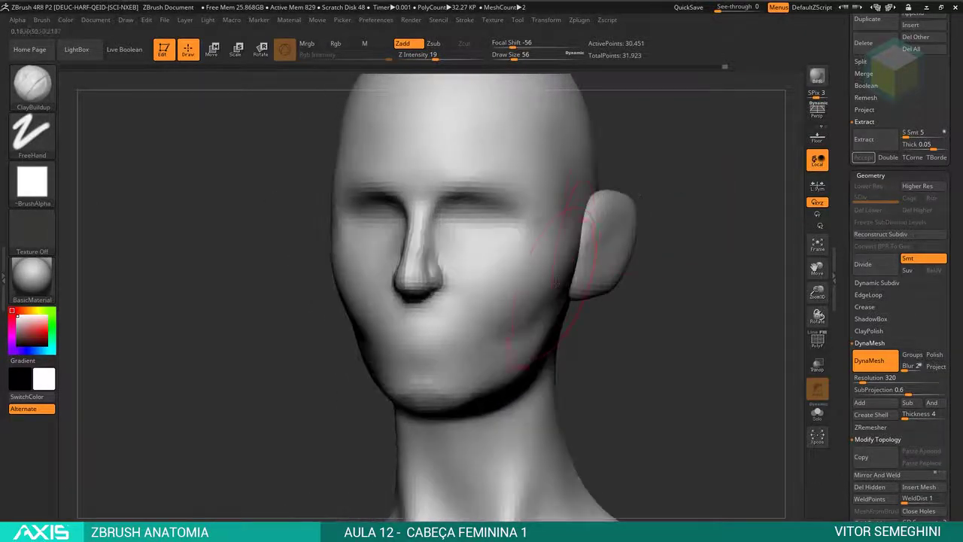
mouse_move(554, 280)
left_mouse_down("shift")
mouse_move(553, 310)
mouse_move(511, 316)
left_mouse_up("shift")
- Carve a nasolabial fold beside the nose with DamStandard Zsub, then undo the crease
key("b")
key("d")
key("s")
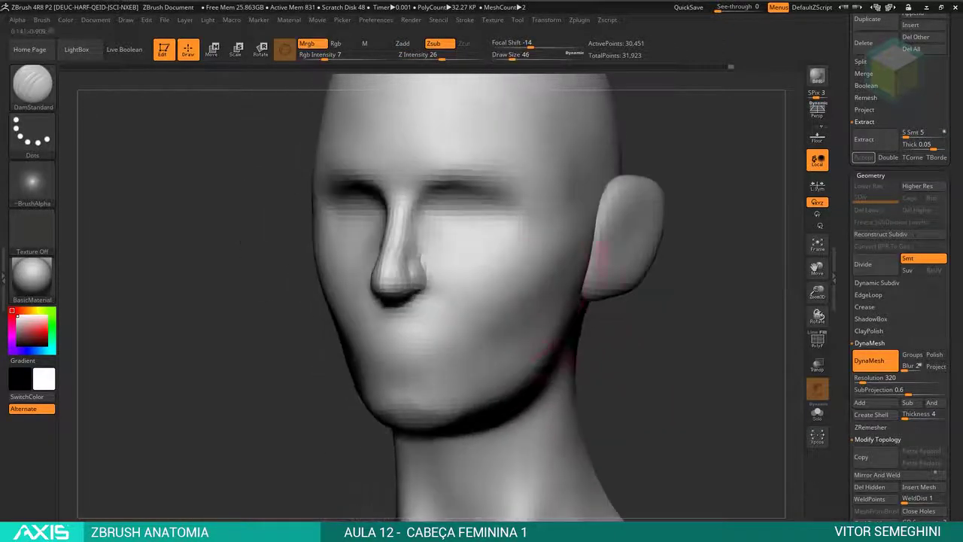
left_click_drag(440, 297, 519, 319)
left_click_drag(331, 275, 354, 308)
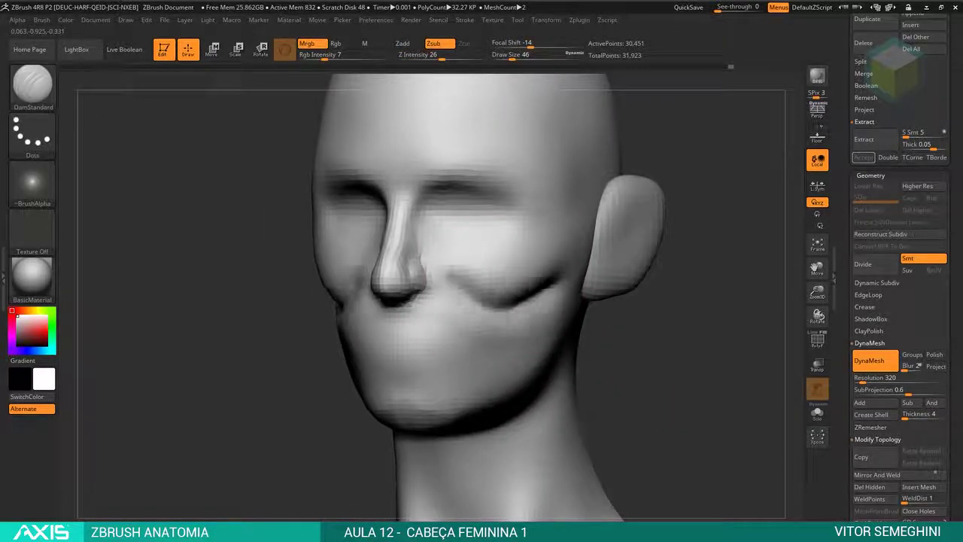
mouse_move(608, 316)
left_mouse_down("shift")
mouse_move(643, 340)
mouse_move(473, 287)
left_mouse_up("shift")
key("space")
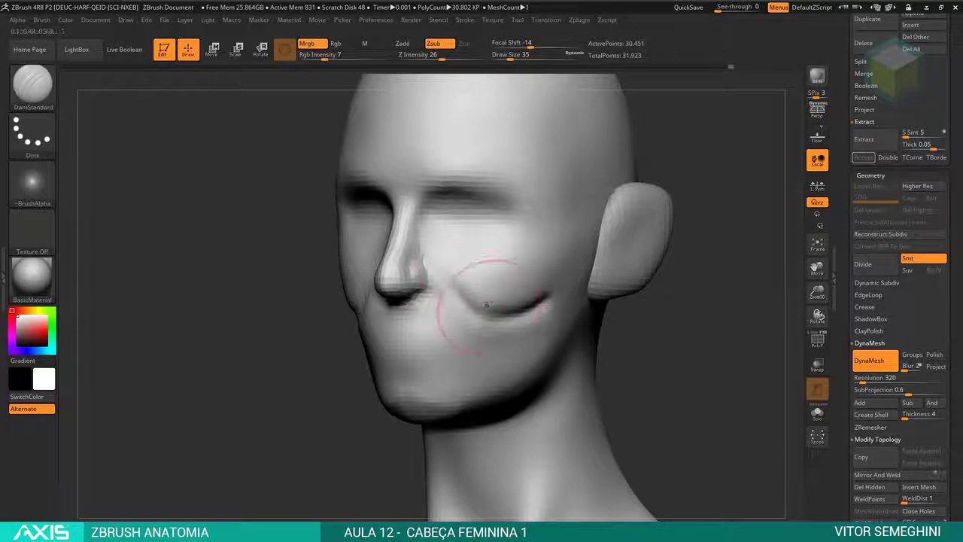
key("ctrl+z")
key("ctrl+z")
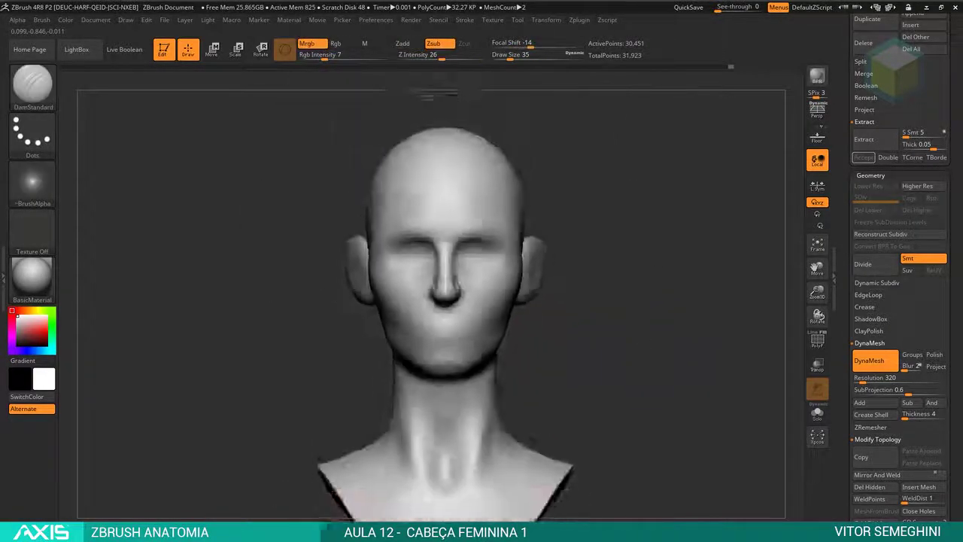
- Smooth away the cheek crease and soften the temple and forehead surface
mouse_move(602, 339)
left_mouse_down("alt")
mouse_move(591, 314)
mouse_move(512, 248)
left_mouse_up("alt")
left_click_drag(677, 339, 639, 316)
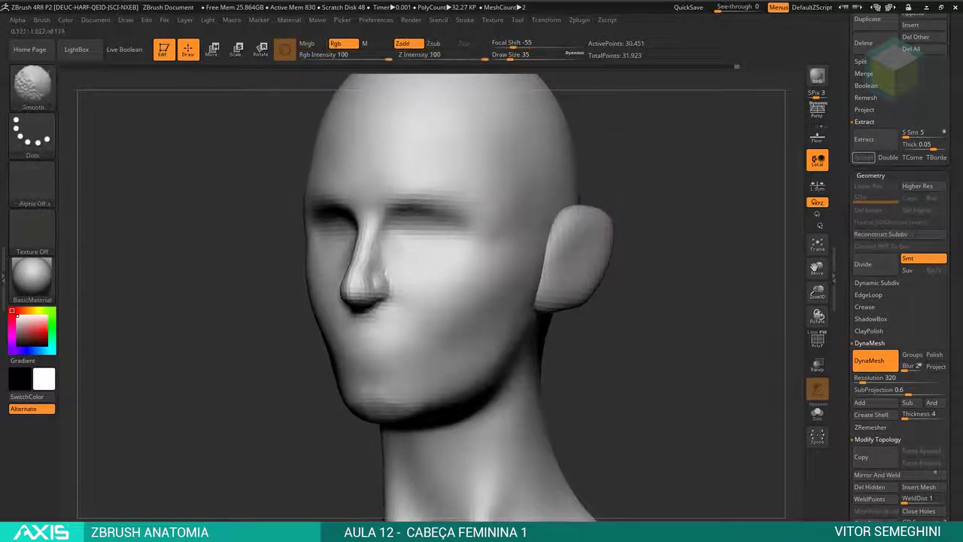
mouse_move(532, 217)
left_mouse_down("shift")
mouse_move(527, 226)
mouse_move(510, 197)
mouse_move(509, 236)
left_mouse_up("shift")
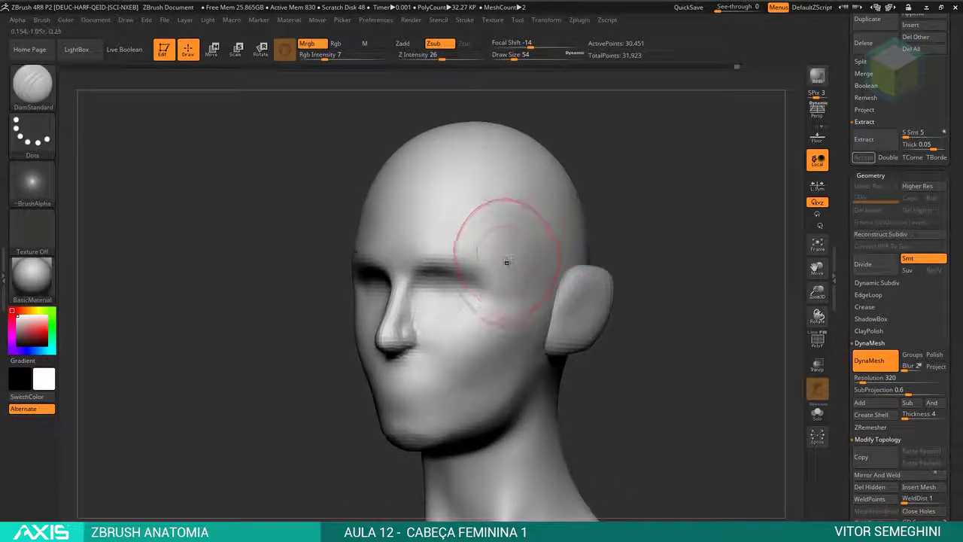
left_click_drag(516, 215, 513, 248, "shift")
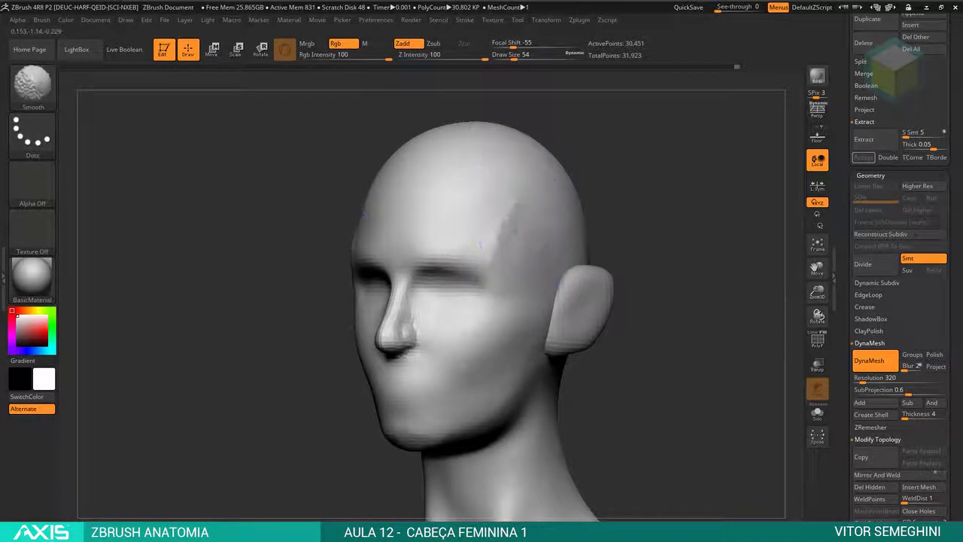
mouse_move(662, 248)
left_mouse_down("shift")
mouse_move(591, 202)
mouse_move(499, 236)
mouse_move(489, 218)
mouse_move(522, 202)
left_mouse_up("shift")
key("space")
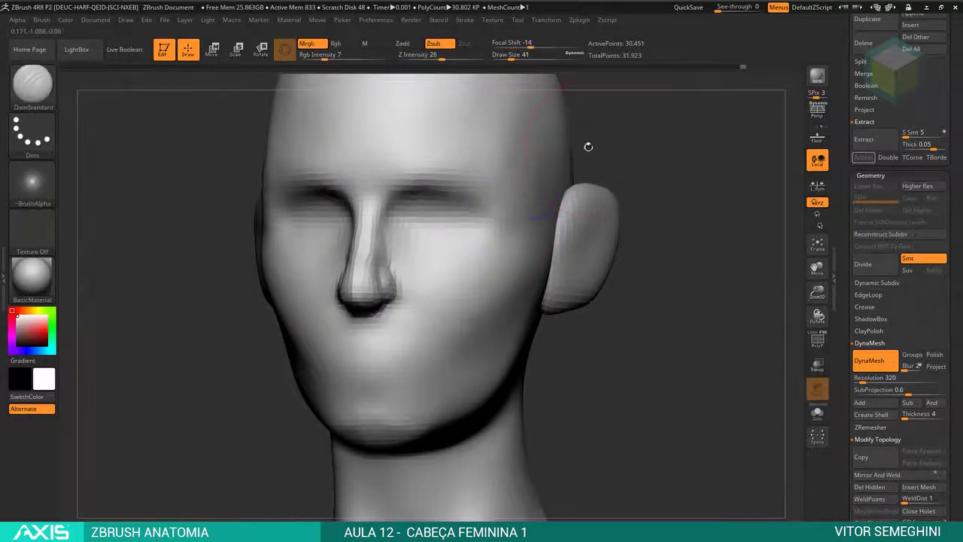
- Smooth around the eyes, reframe the head and check it from profile back to front
left_click_drag(589, 146, 527, 174)
left_click_drag(422, 203, 451, 211, "shift")
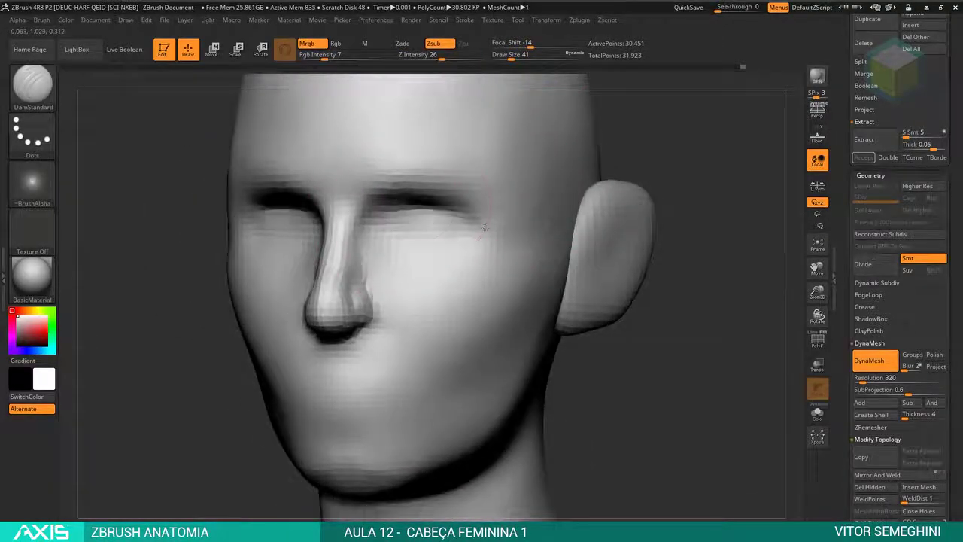
left_click_drag(693, 225, 669, 225, "shift")
key("f")
left_click_drag(630, 189, 561, 196)
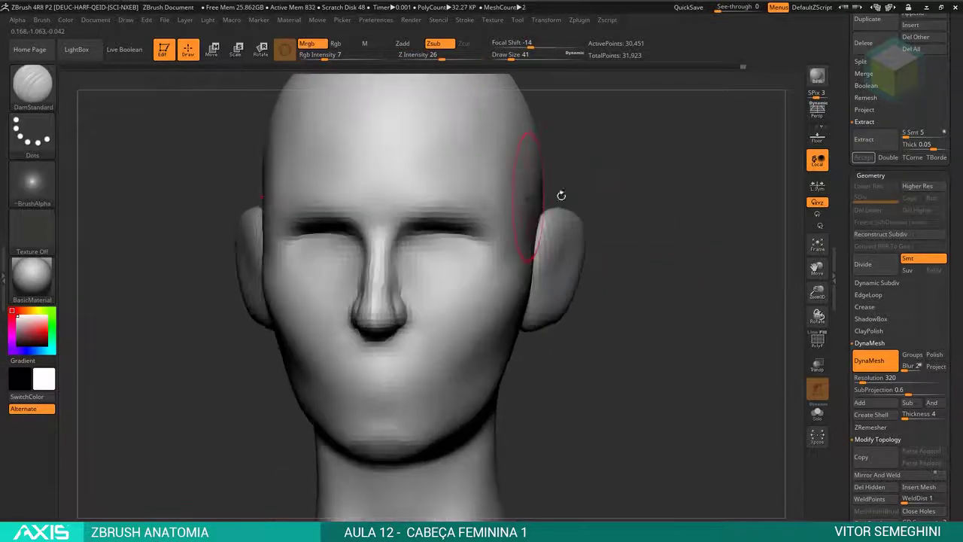
key("f")
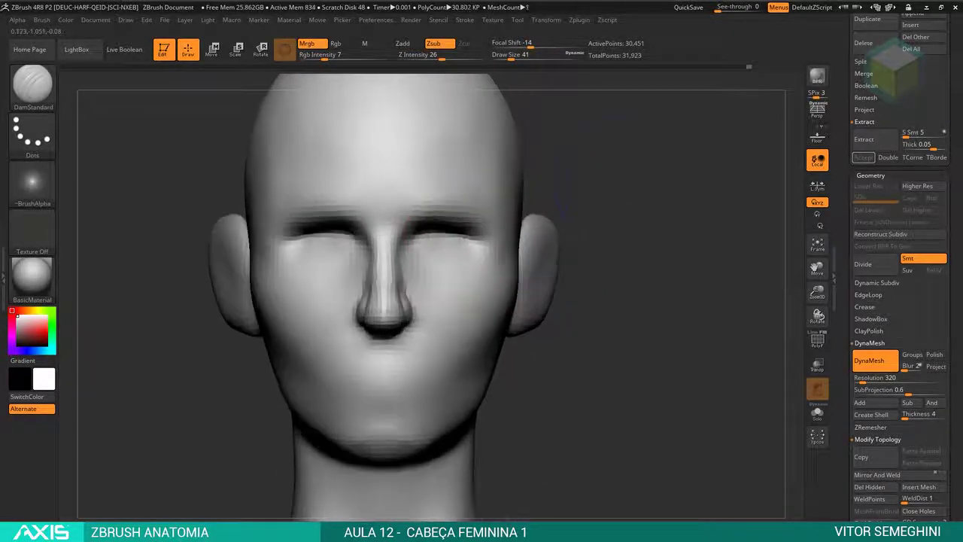
left_click_drag(587, 174, 569, 173, "shift")
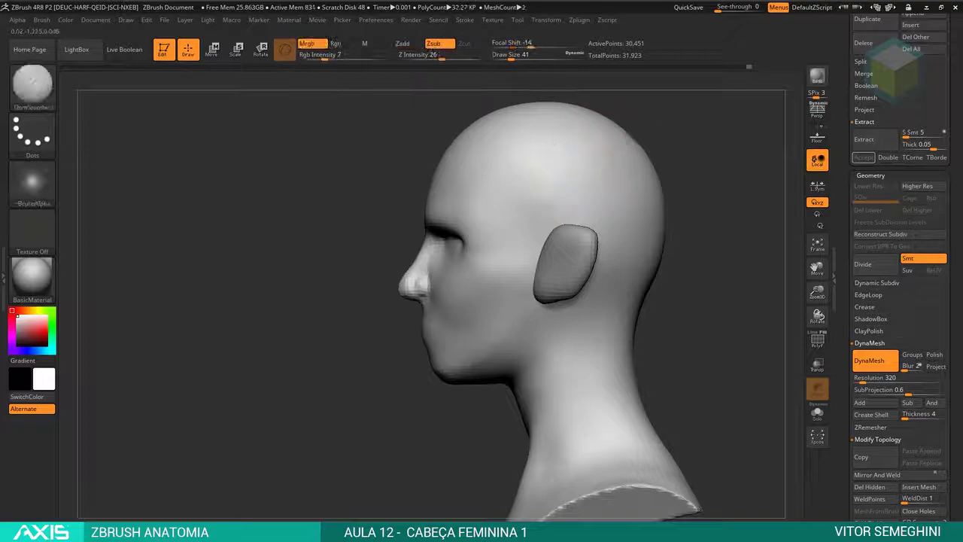
left_click_drag(633, 139, 648, 149)
key("shift")
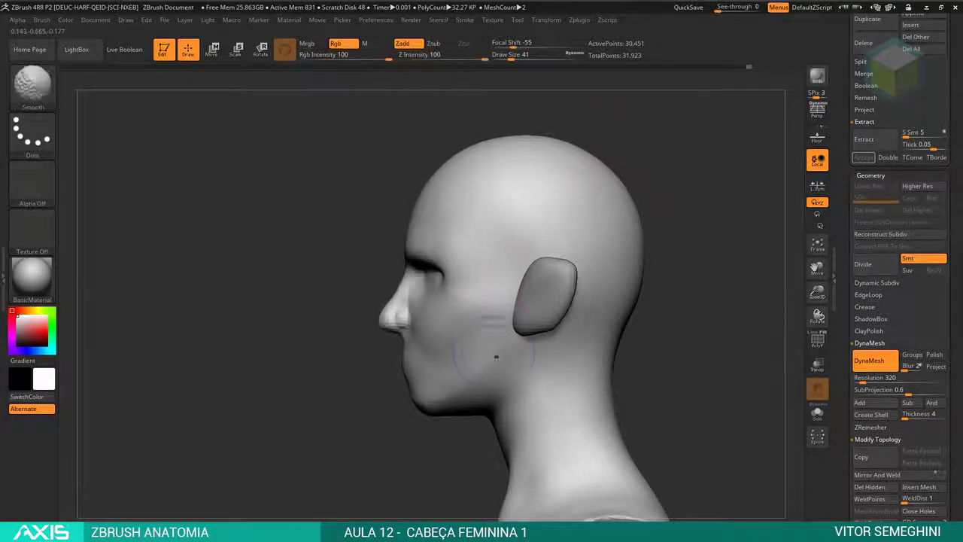
left_click_drag(662, 162, 508, 162)
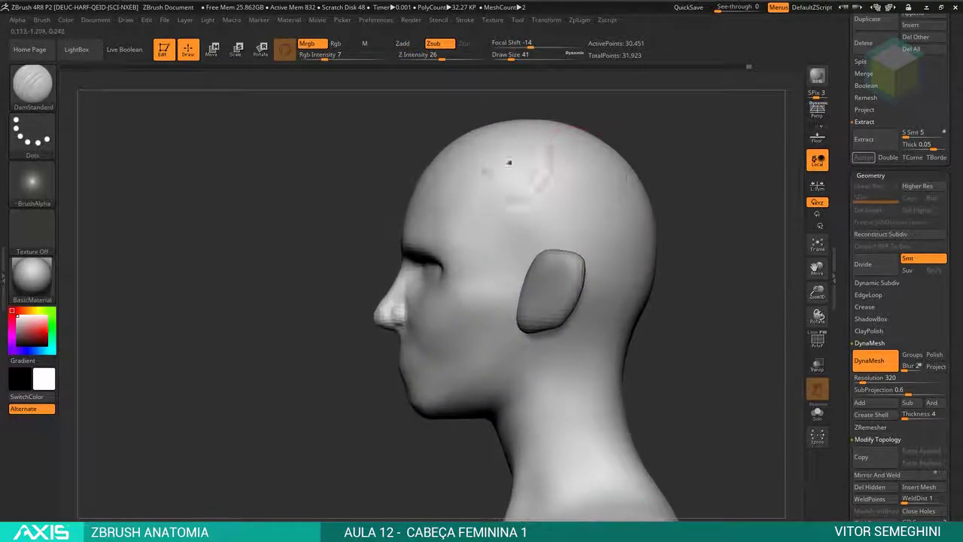
mouse_move(662, 161)
left_mouse_down("shift")
mouse_move(656, 155)
mouse_move(617, 208)
mouse_move(533, 242)
left_mouse_up("shift")
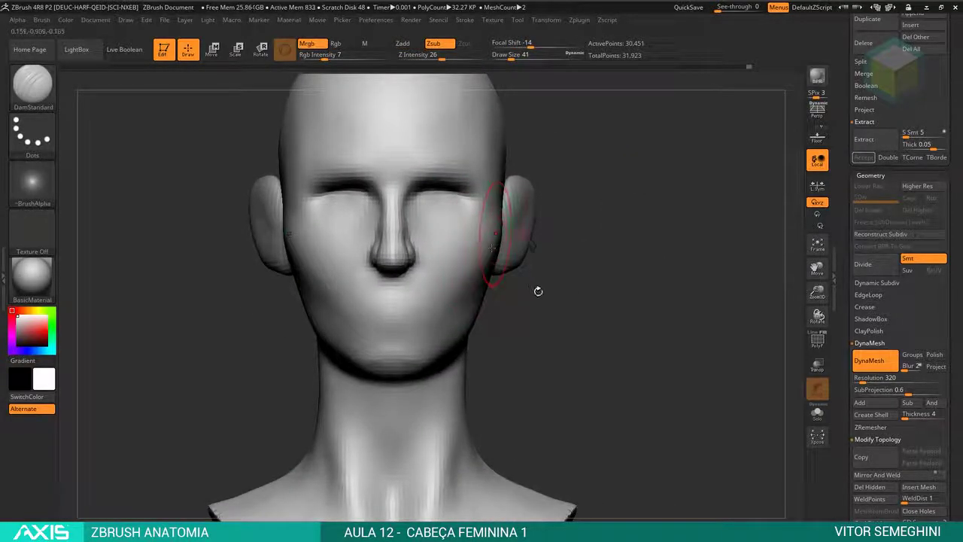
- Build up the side of the neck with ClayBuildup, smooth it, and lasso-mask under the jaw
left_click_drag(538, 291, 529, 287, "alt")
mouse_move(549, 346)
left_mouse_down("alt")
mouse_move(564, 221)
mouse_move(466, 241)
left_mouse_up("alt")
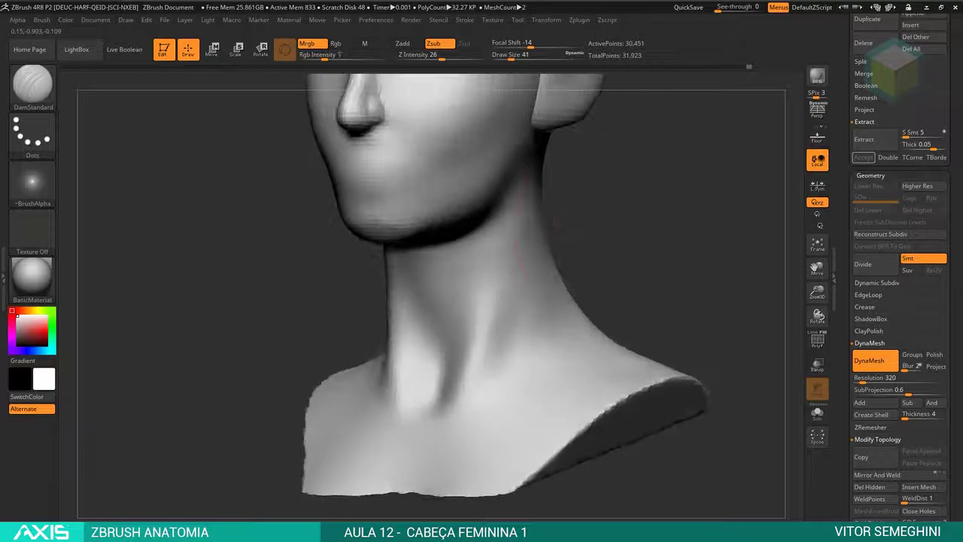
mouse_move(602, 301)
left_mouse_down()
mouse_move(662, 286)
mouse_move(589, 266)
left_mouse_up()
left_click_drag(553, 308, 532, 328)
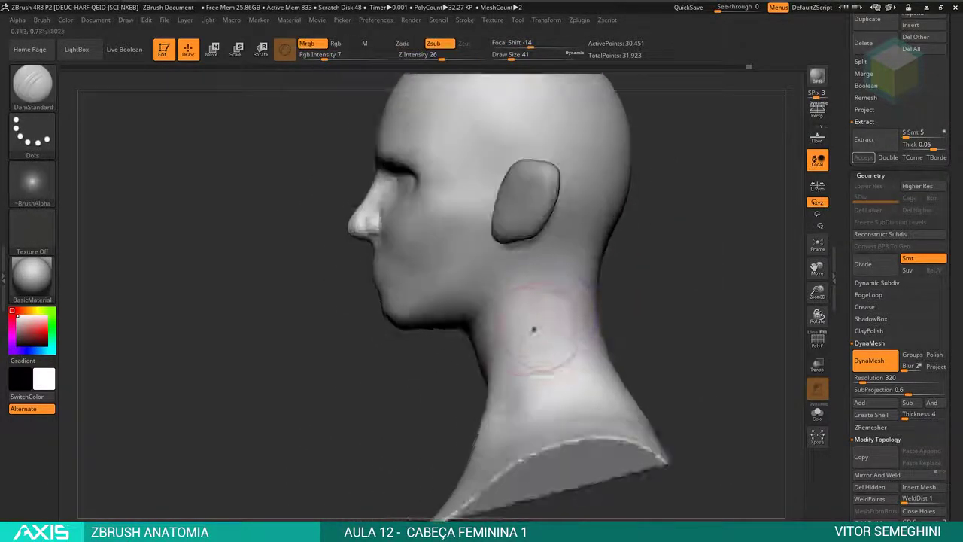
key("b")
key("c")
key("b")
left_click_drag(402, 383, 432, 340)
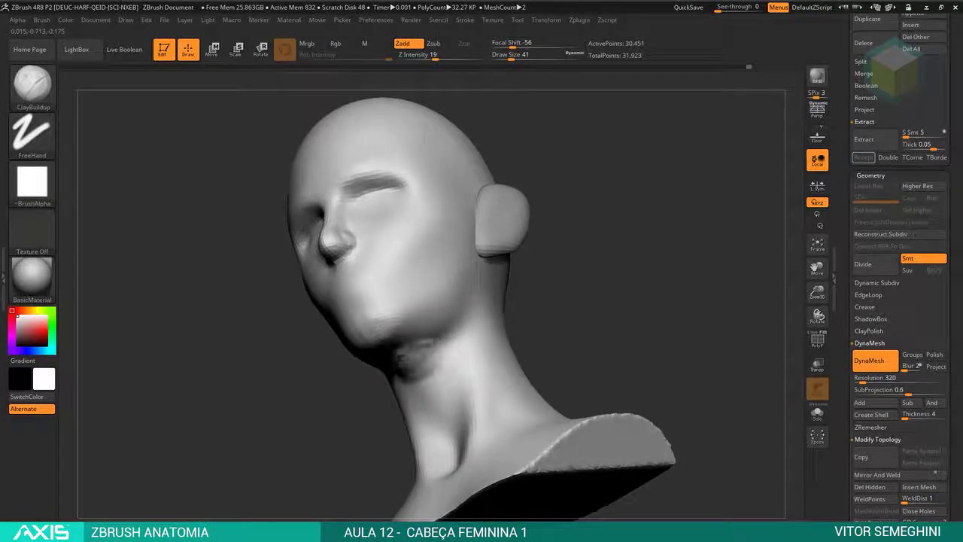
mouse_move(433, 340)
left_mouse_down("shift")
mouse_move(498, 370)
mouse_move(571, 331)
left_mouse_up("shift")
left_click_drag(617, 296, 616, 226, "alt")
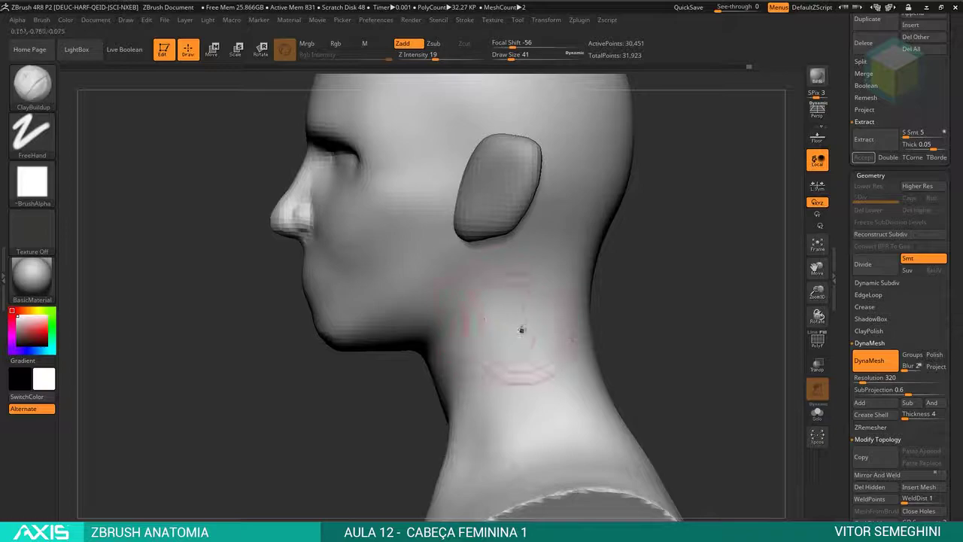
key("ctrl")
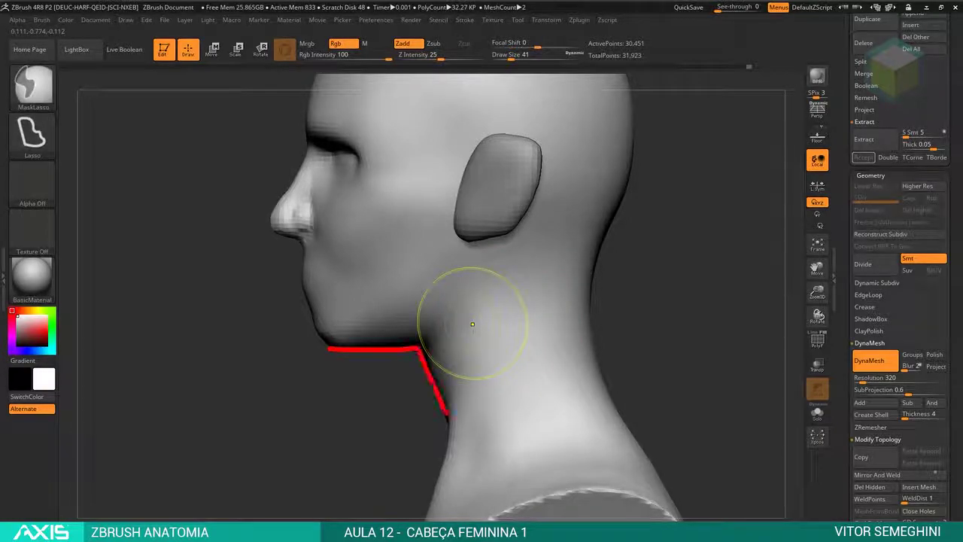
mouse_move(652, 281)
left_mouse_down()
mouse_move(623, 264)
mouse_move(677, 297)
mouse_move(651, 254)
mouse_move(632, 289)
mouse_move(634, 311)
mouse_move(595, 333)
left_mouse_up()
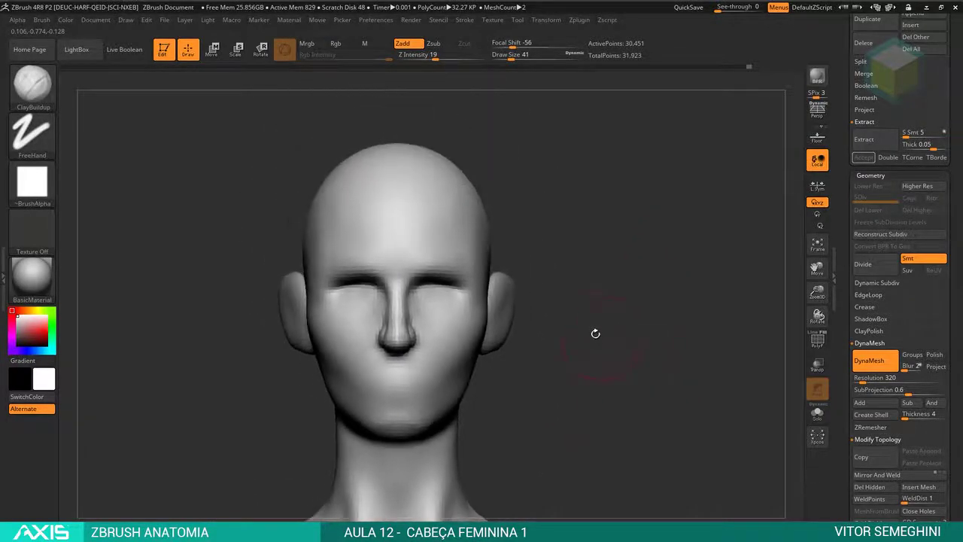
- Pick CurveSurface, then switch to the Move brush and reshape the head while rotating it
key("b")
left_click(533, 316)
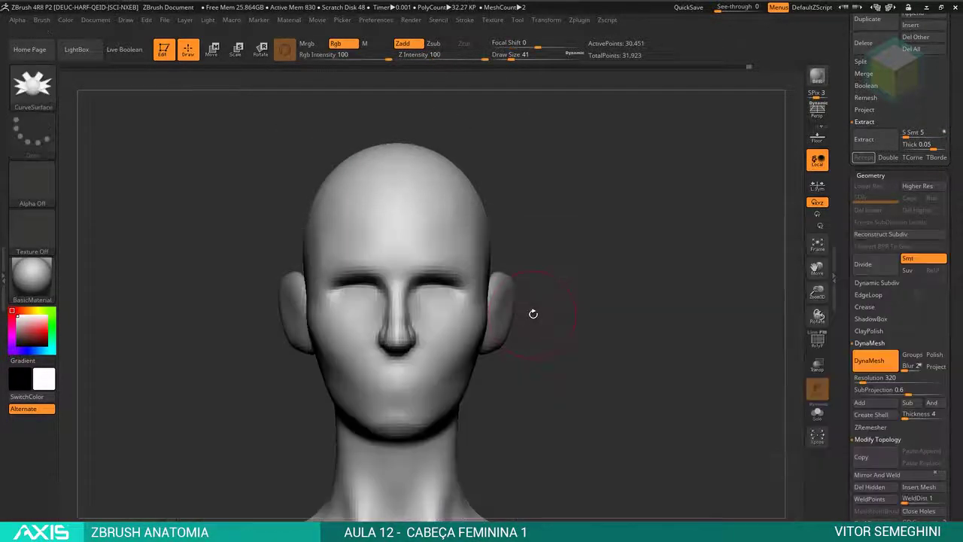
key("b")
key("m")
key("v")
key("space")
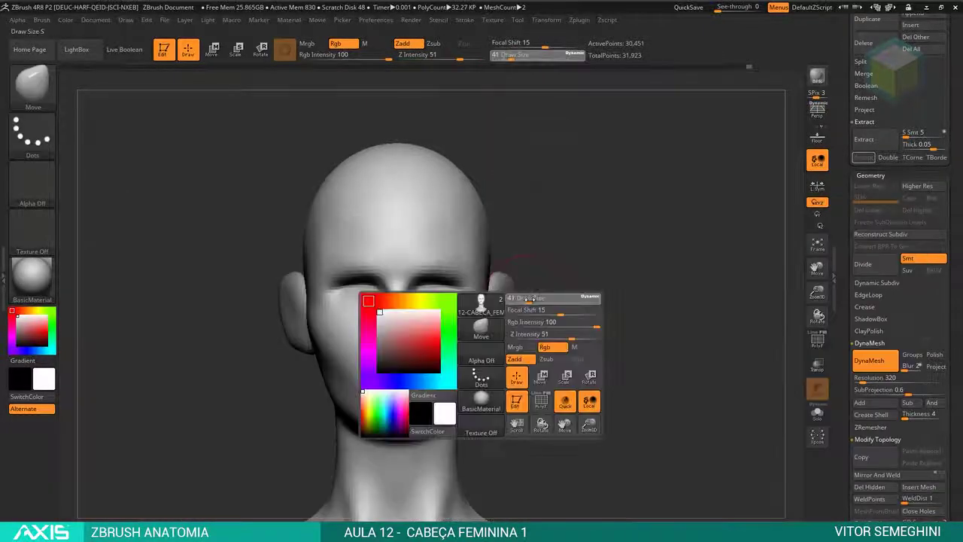
left_click_drag(562, 315, 477, 271)
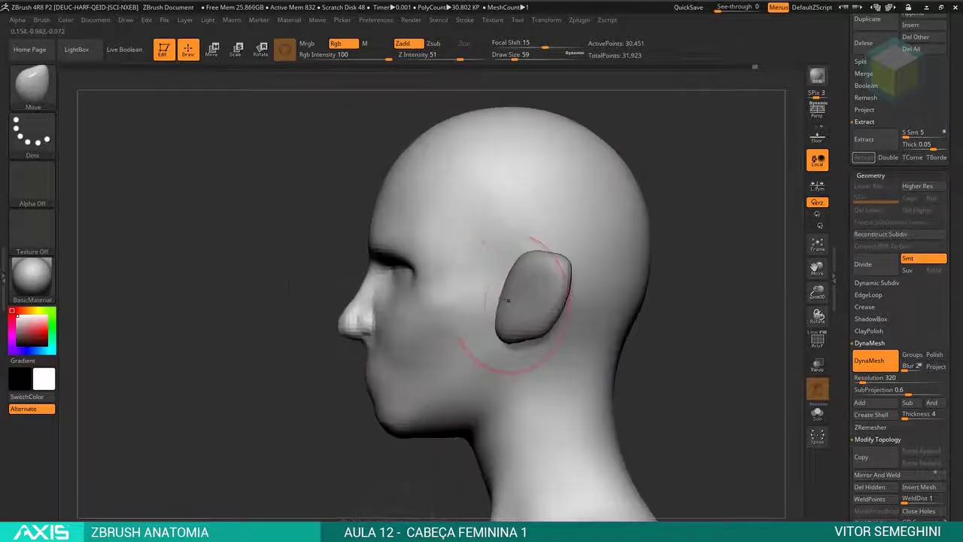
mouse_move(609, 180)
left_mouse_down()
mouse_move(543, 173)
mouse_move(591, 359)
left_mouse_up()
- Zoom in on the face and shrink the Move brush draw size
key("space")
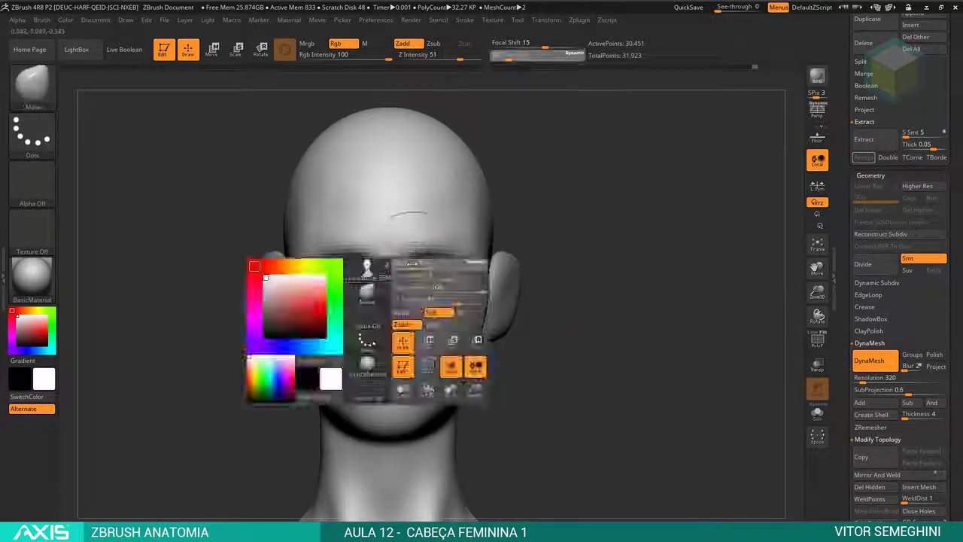
left_click_drag(369, 331, 369, 286, "alt")
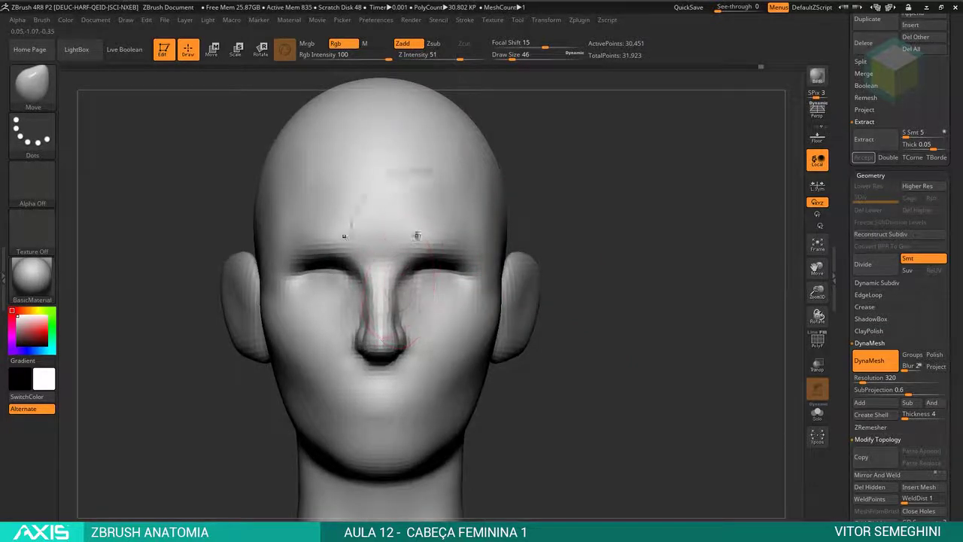
left_click_drag(436, 271, 461, 251, "alt")
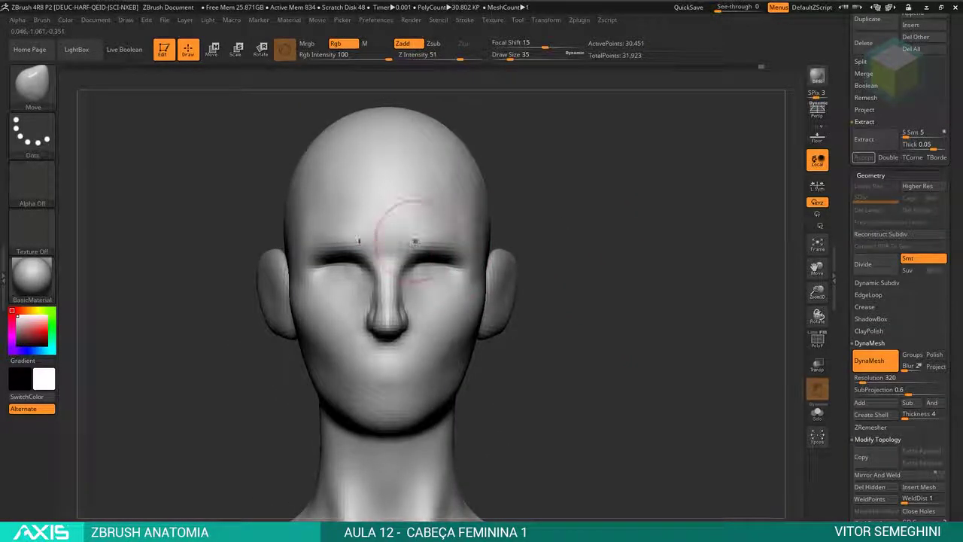
left_click_drag(541, 240, 536, 225, "shift")
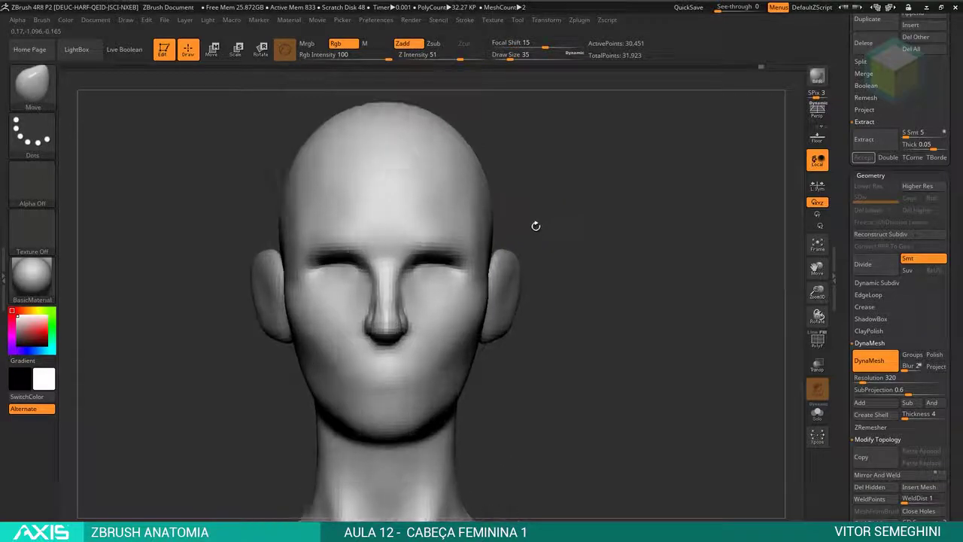
- Browse the Face Female board pins in Pinterest, study the freckled redhead pin, then return to ZBrush
key("alt+Tab")
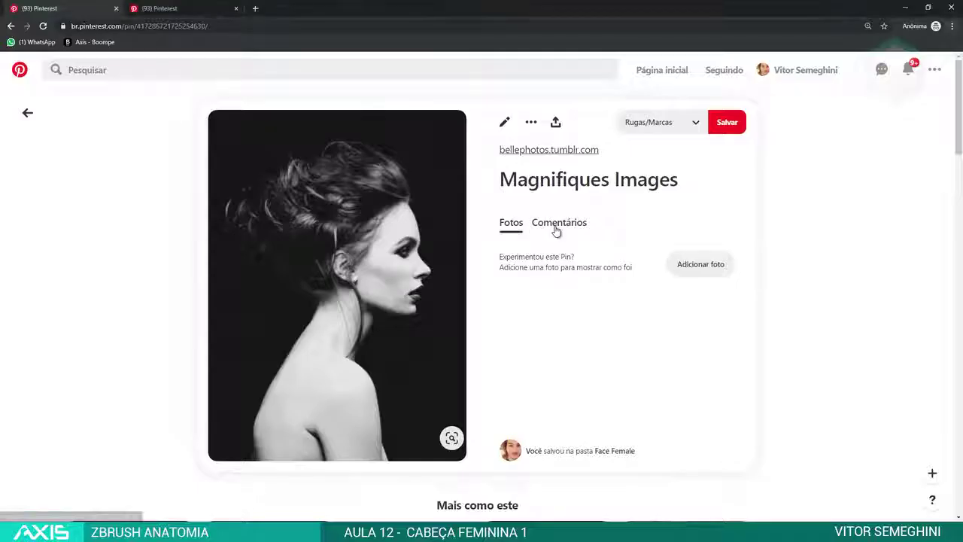
left_click(11, 26)
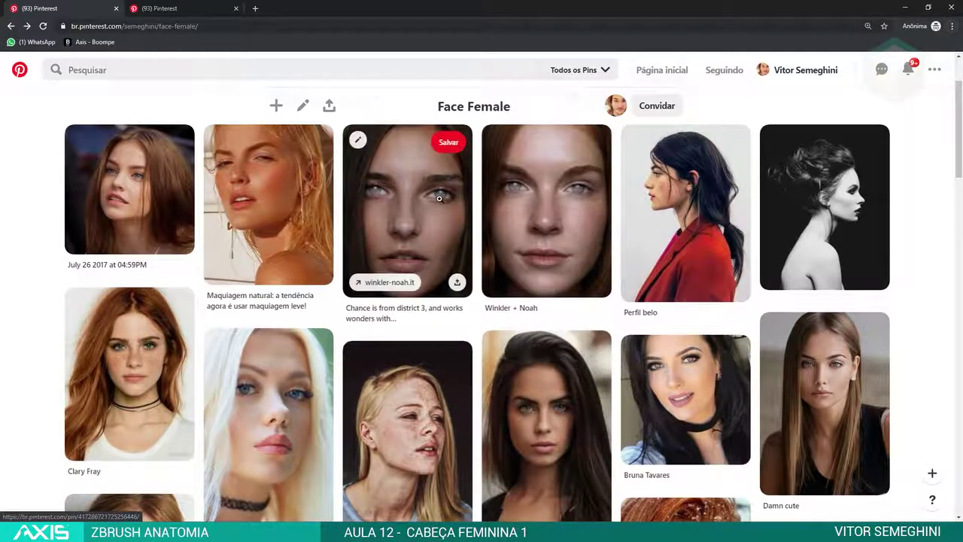
left_click(440, 198)
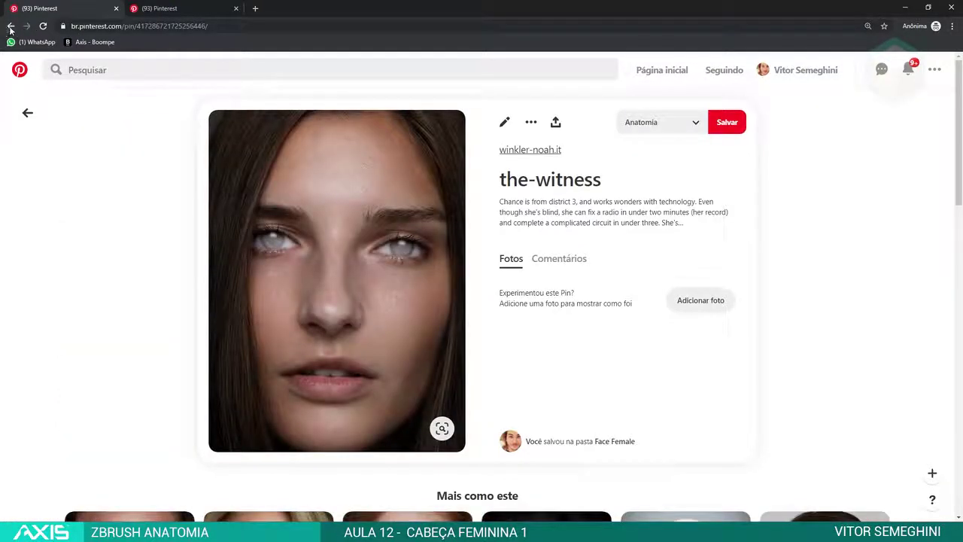
left_click(10, 28)
left_click(571, 225)
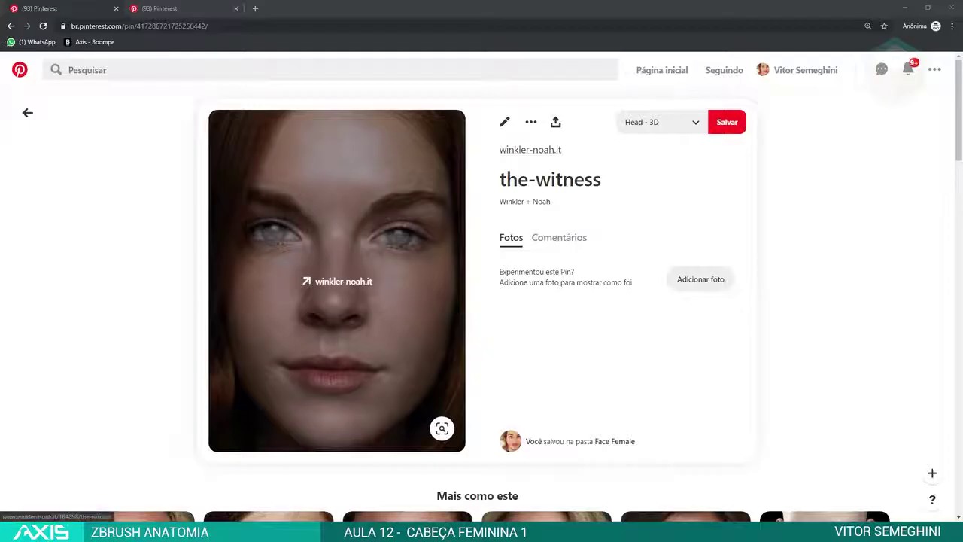
key("alt+Tab")
- Zoom in on the face and raise the brush size to 31
right_click_drag(576, 208, 576, 241, "ctrl")
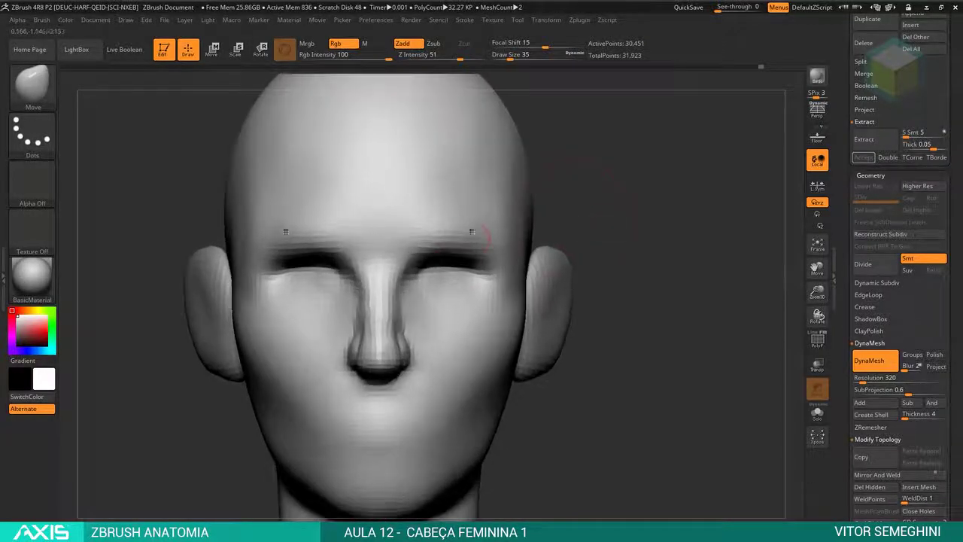
key("space")
left_click_drag(421, 254, 425, 254)
right_click_drag(408, 194, 531, 189, "ctrl")
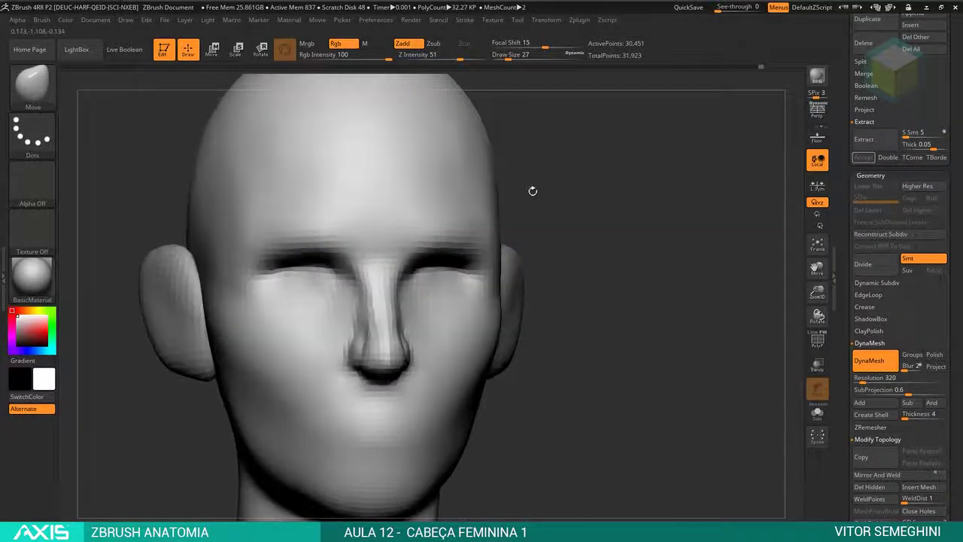
key("space")
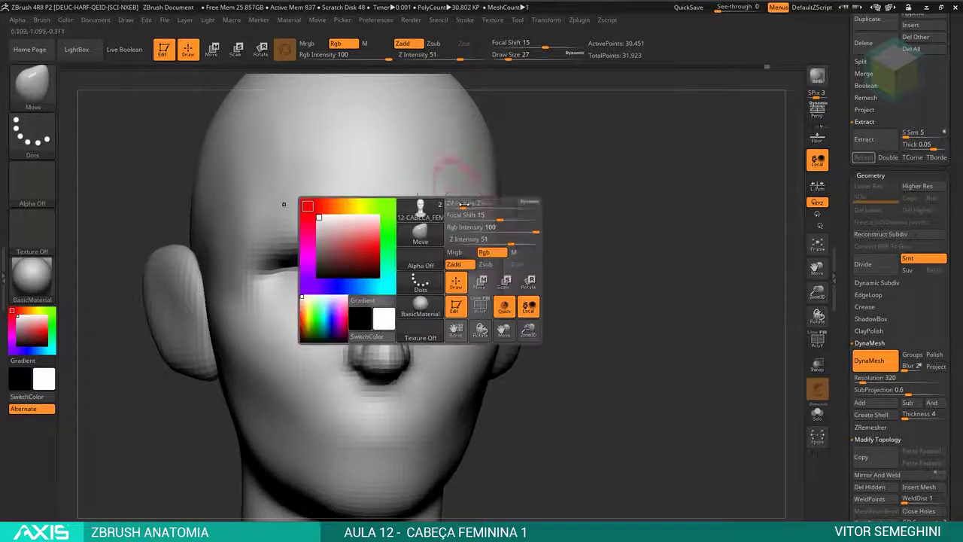
left_click_drag(454, 204, 465, 204)
- Orbit the head through three-quarter, profile and front views, enlarging the brush to 62 and back
right_click_drag(464, 203, 412, 273)
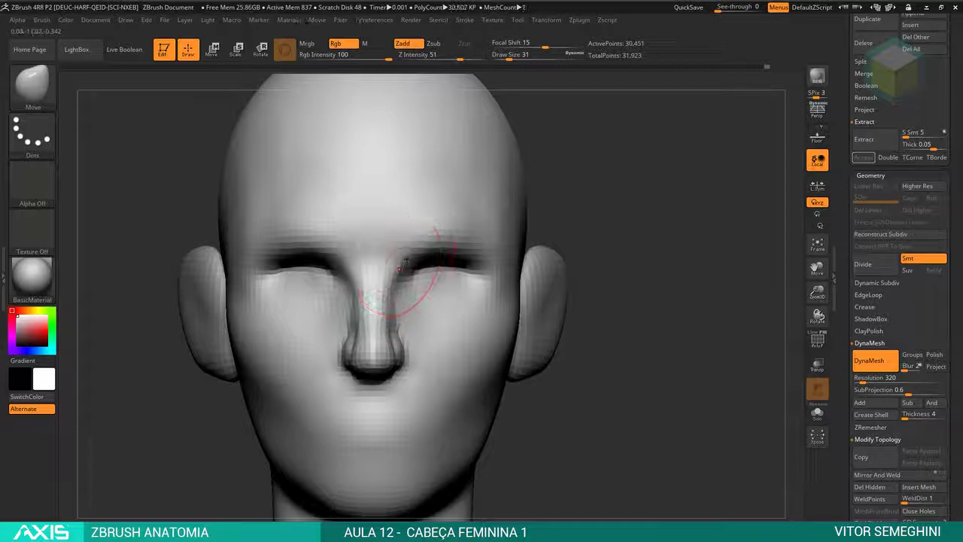
right_click_drag(380, 224, 466, 293)
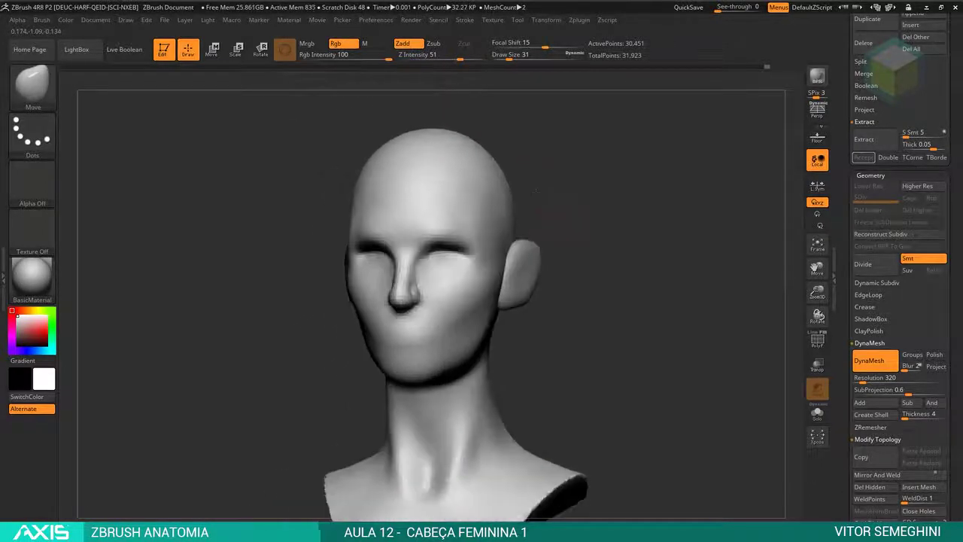
mouse_move(485, 235)
right_mouse_down()
mouse_move(524, 164)
mouse_move(370, 240)
mouse_move(475, 261)
mouse_move(449, 242)
mouse_move(417, 252)
mouse_move(467, 193)
right_mouse_up()
key("bracketright")
key("bracketright")
key("bracketright")
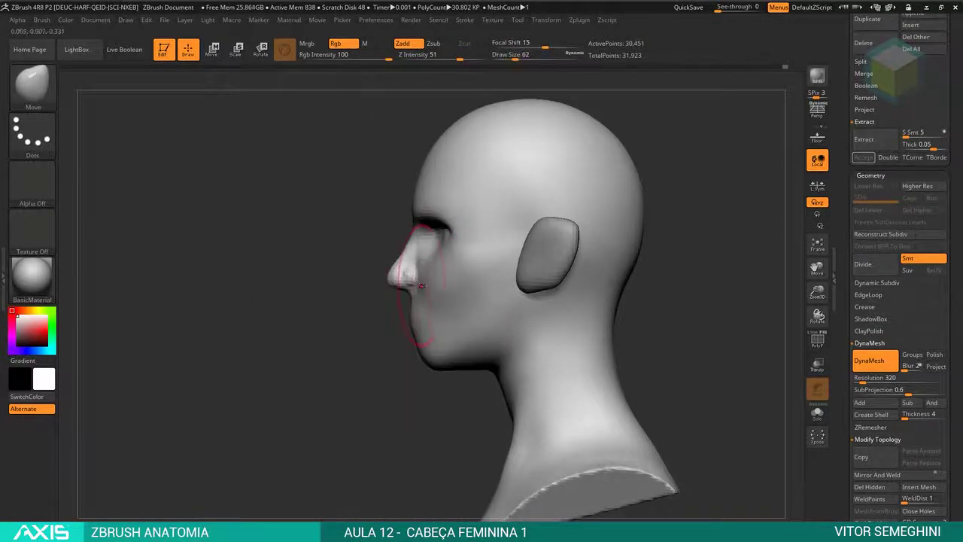
right_click_drag(429, 290, 421, 397)
key("bracketleft")
key("bracketleft")
key("bracketleft")
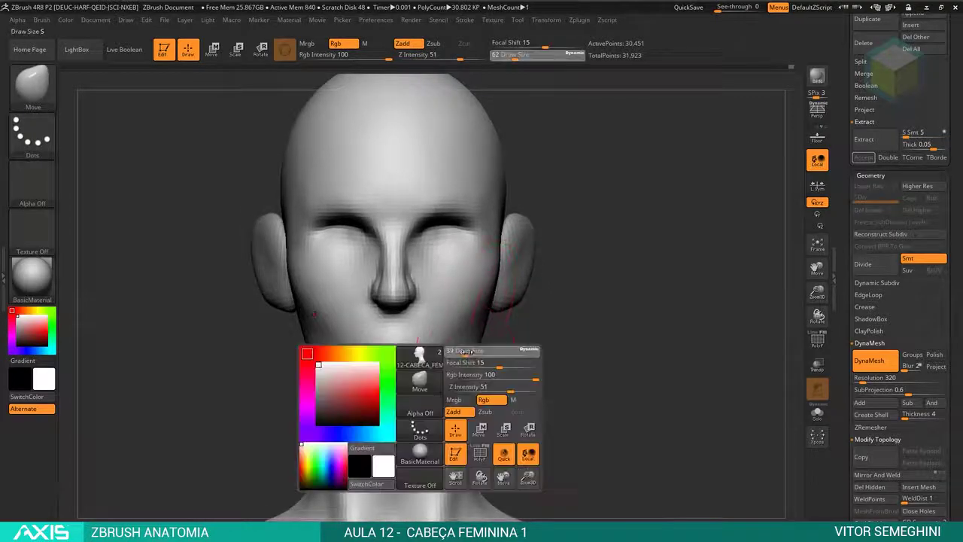
mouse_move(380, 404)
right_mouse_down()
mouse_move(537, 300)
mouse_move(488, 348)
mouse_move(572, 283)
mouse_move(527, 301)
right_mouse_up()
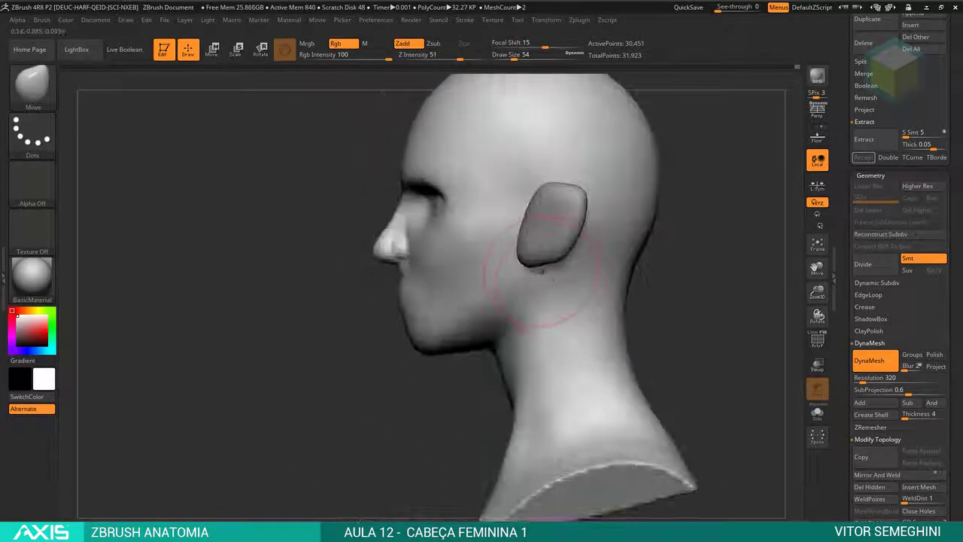
- Switch to the DamStandard brush set to carve inward at a three-quarter view
key("b")
key("d")
key("s")
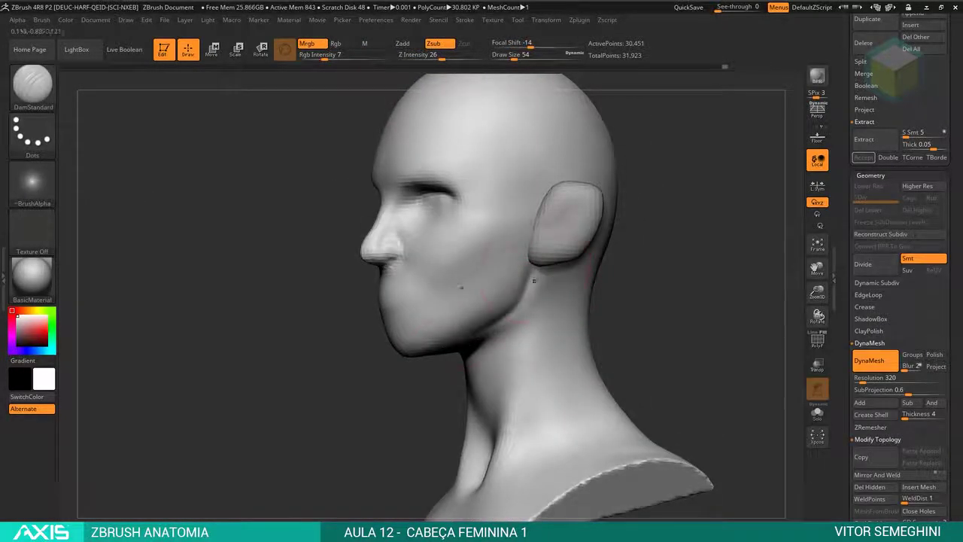
mouse_move(531, 290)
right_mouse_down()
mouse_move(489, 320)
mouse_move(651, 279)
mouse_move(496, 264)
mouse_move(645, 287)
mouse_move(522, 336)
right_mouse_up()
- Select the Move brush and orbit to a zoomed three-quarter view of the face
key("b")
key("c")
key("b")
key("b")
key("m")
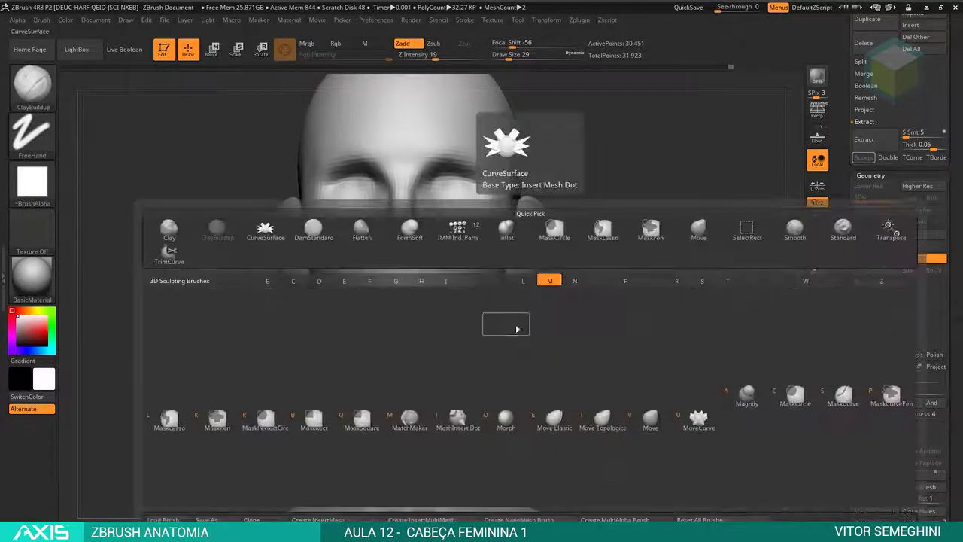
key("v")
right_click_drag(429, 354, 436, 308)
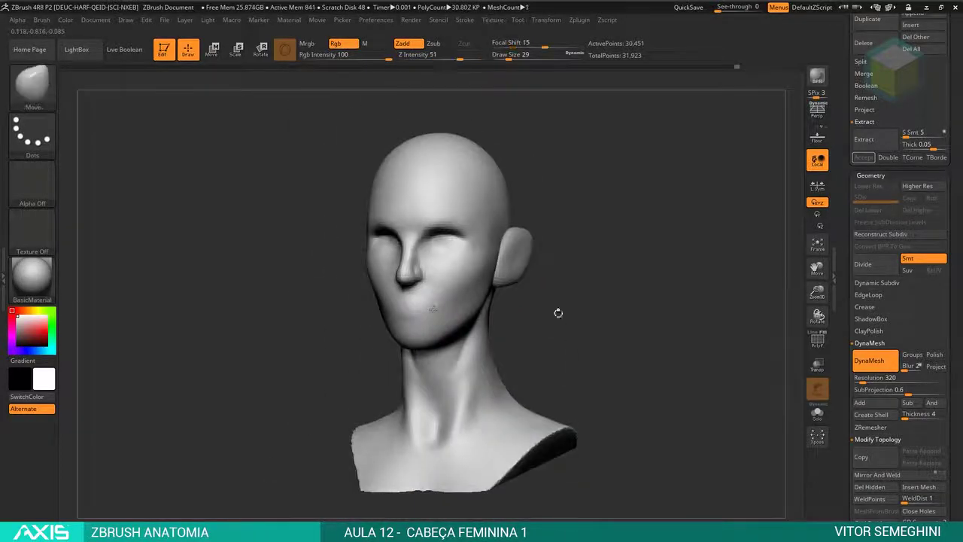
right_click_drag(558, 312, 612, 300)
mouse_move(345, 356)
right_mouse_down()
mouse_move(512, 322)
mouse_move(398, 322)
mouse_move(399, 312)
right_mouse_up()
- Switch back to DamStandard and turn the head to a left profile facing the ear
key("b")
key("d")
key("s")
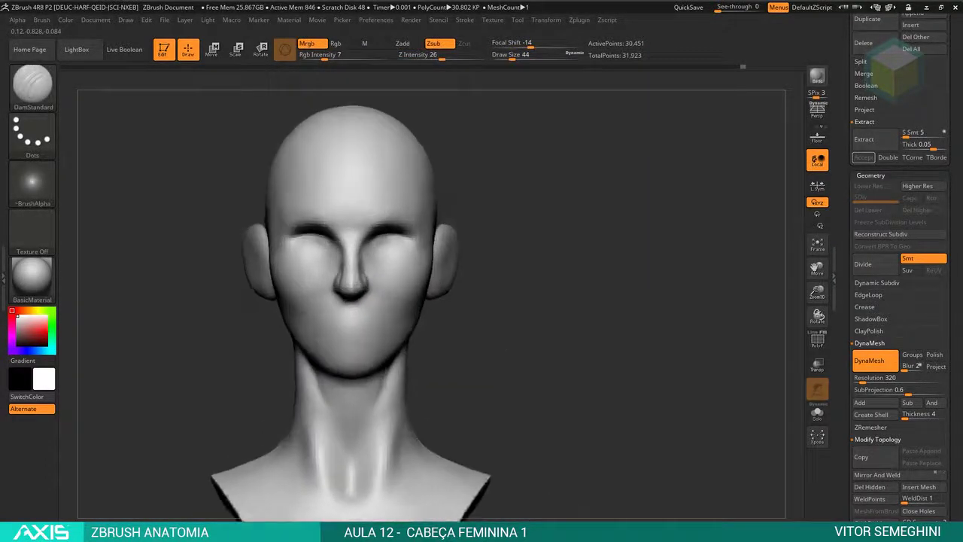
mouse_move(414, 316)
right_mouse_down("shift")
mouse_move(511, 339)
mouse_move(267, 324)
mouse_move(301, 300)
right_mouse_up("shift")
- Select the ear piece, pick the Move brush, and DynaMesh the ear at resolution 336
left_click(256, 290, "alt")
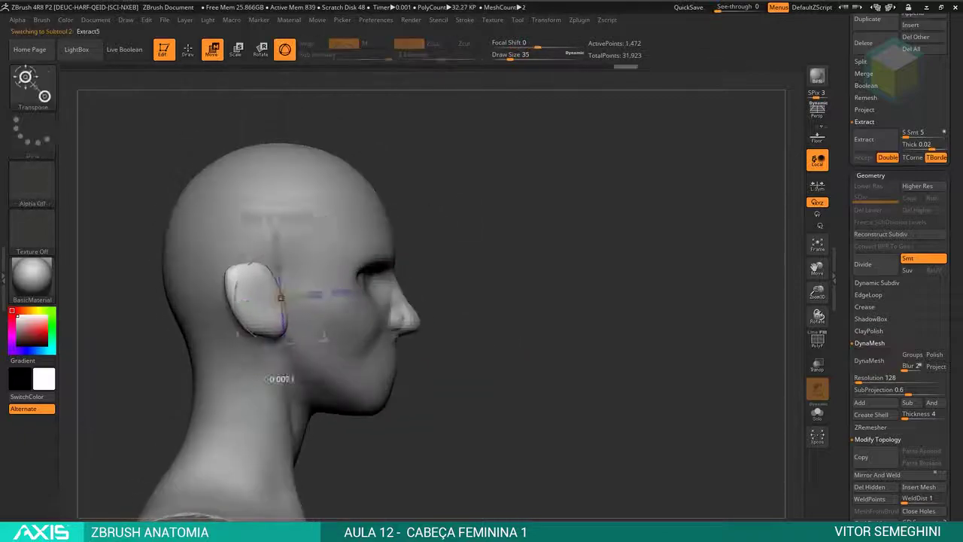
right_click_drag(380, 278, 507, 301)
key("b")
key("m")
key("v")
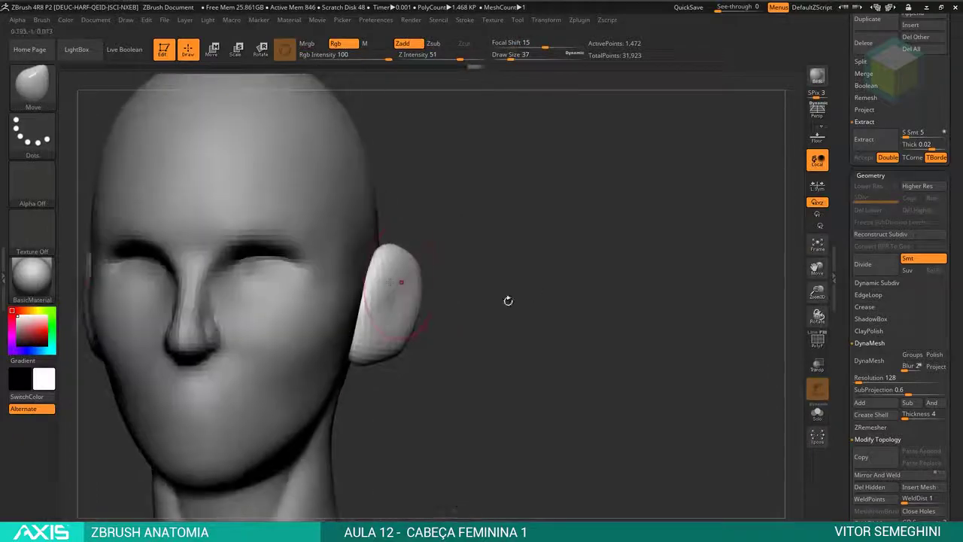
left_click(868, 361)
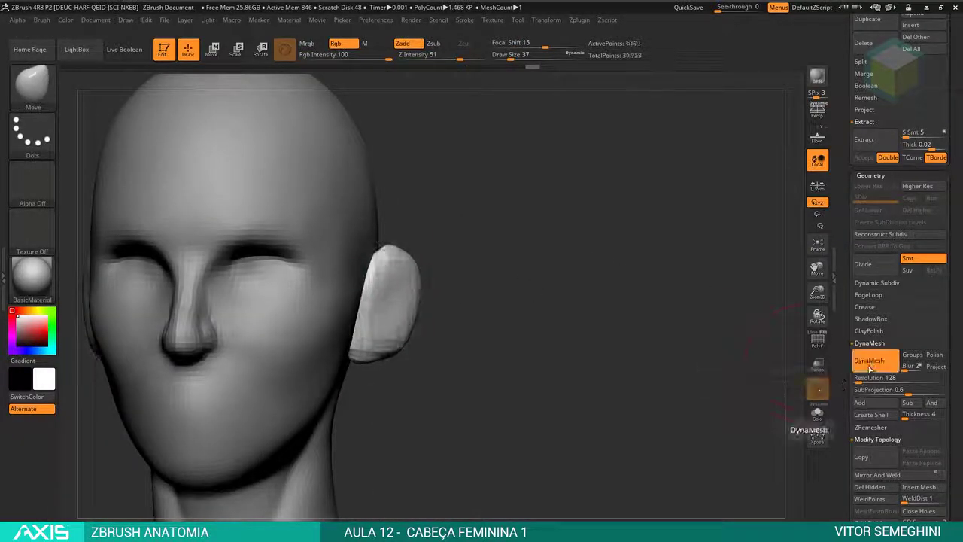
left_click_drag(752, 323, 662, 231)
- Carve a hollow bowl into the ear with ClayBuildup and smooth the detail
key("b")
key("c")
key("b")
key("space")
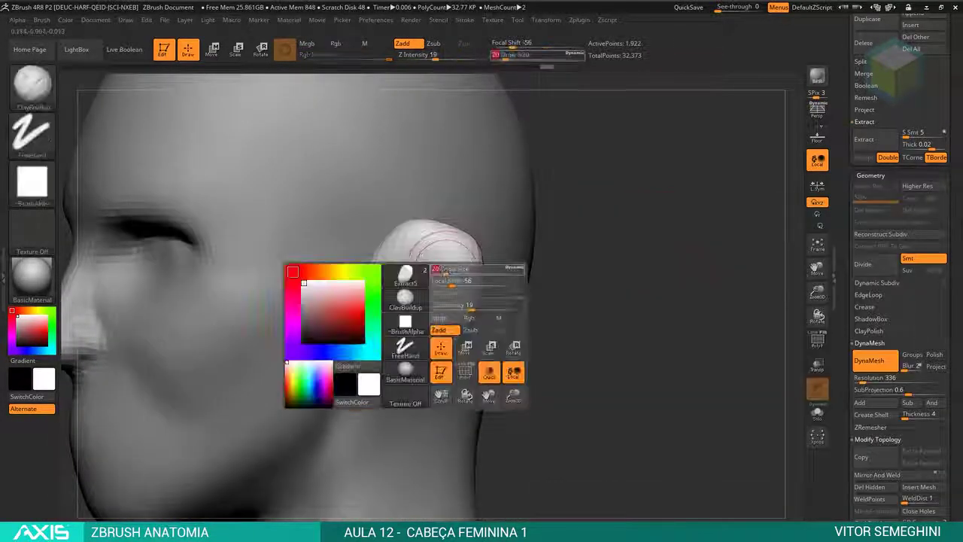
mouse_move(443, 252)
left_mouse_down()
mouse_move(391, 285)
mouse_move(422, 331)
mouse_move(428, 275)
left_mouse_up()
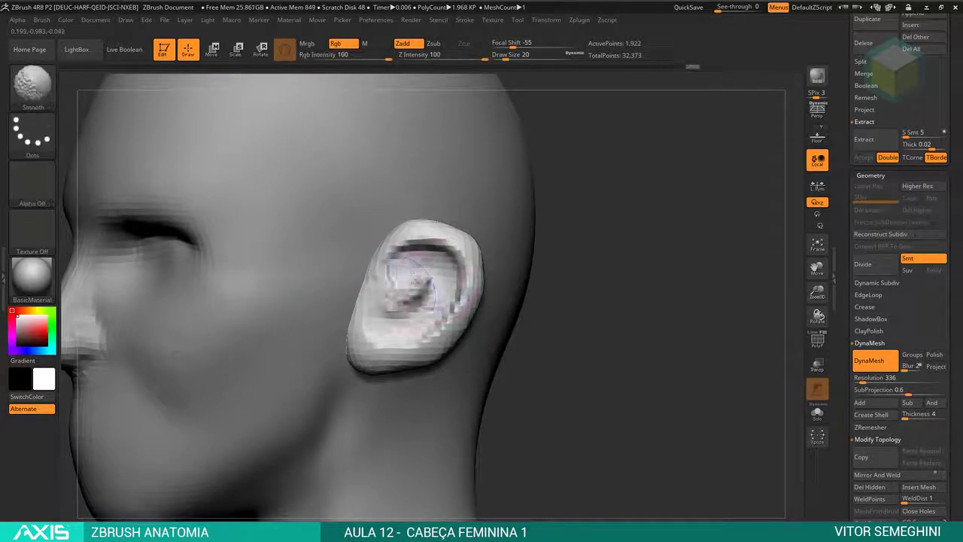
left_click_drag(557, 279, 582, 281, "ctrl")
- Solo the ear pieces, undo the last ear strokes, inspect the inner bowl, then turn Solo off
left_click(817, 413)
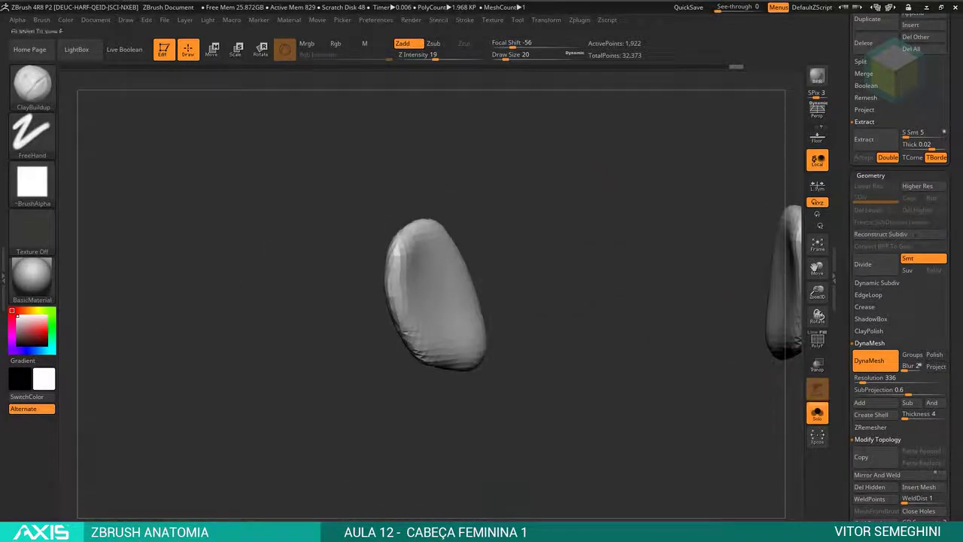
left_click(25, 21)
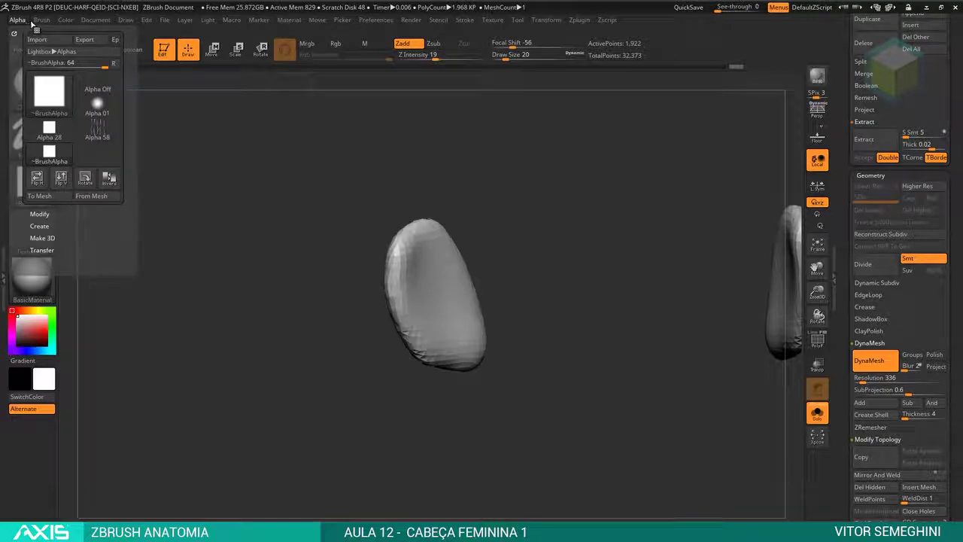
mouse_move(42, 20)
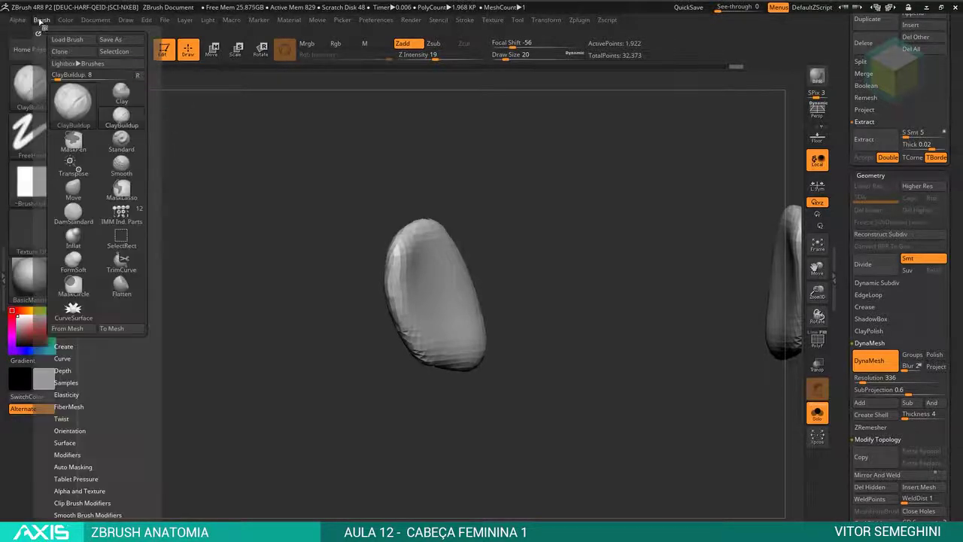
left_click(87, 515)
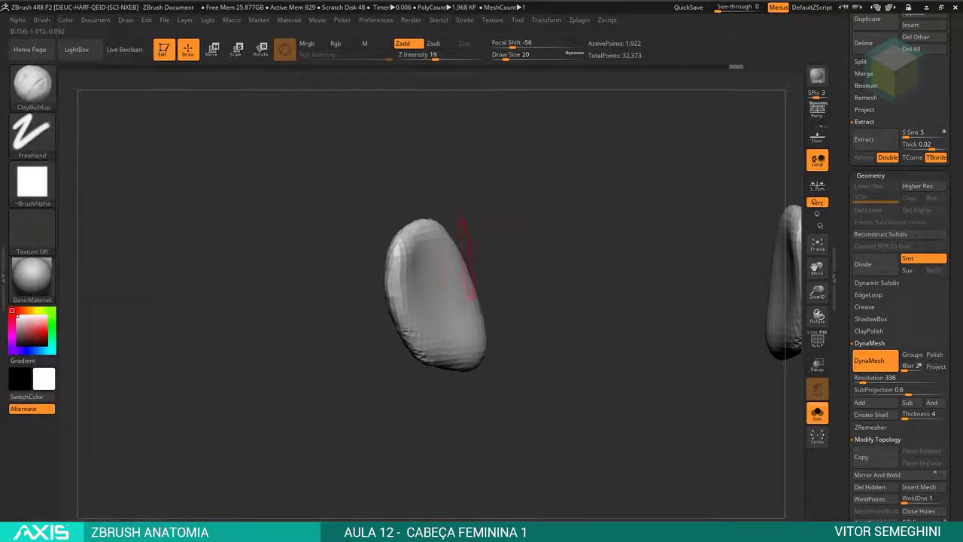
key("ctrl+z")
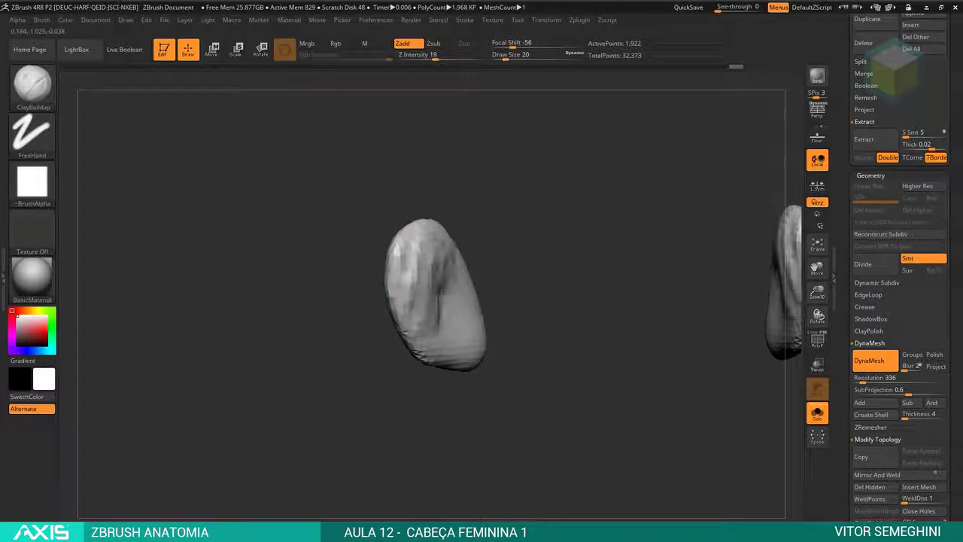
mouse_move(478, 288)
left_mouse_down()
mouse_move(464, 237)
mouse_move(456, 248)
mouse_move(497, 262)
mouse_move(473, 281)
left_mouse_up()
mouse_move(526, 248)
left_mouse_down()
mouse_move(542, 230)
mouse_move(572, 226)
mouse_move(523, 243)
left_mouse_up()
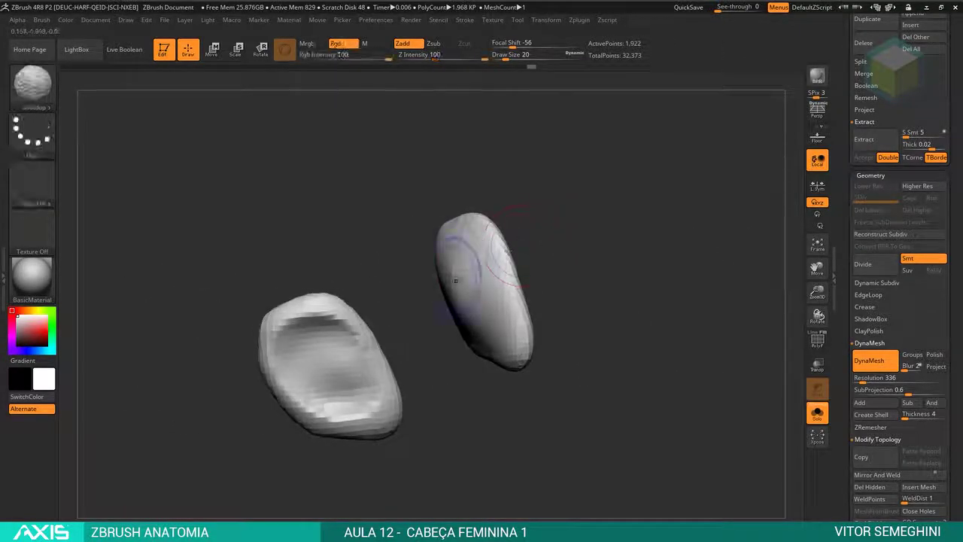
mouse_move(462, 263)
left_mouse_down()
mouse_move(542, 226)
mouse_move(667, 273)
left_mouse_up()
left_click(817, 412)
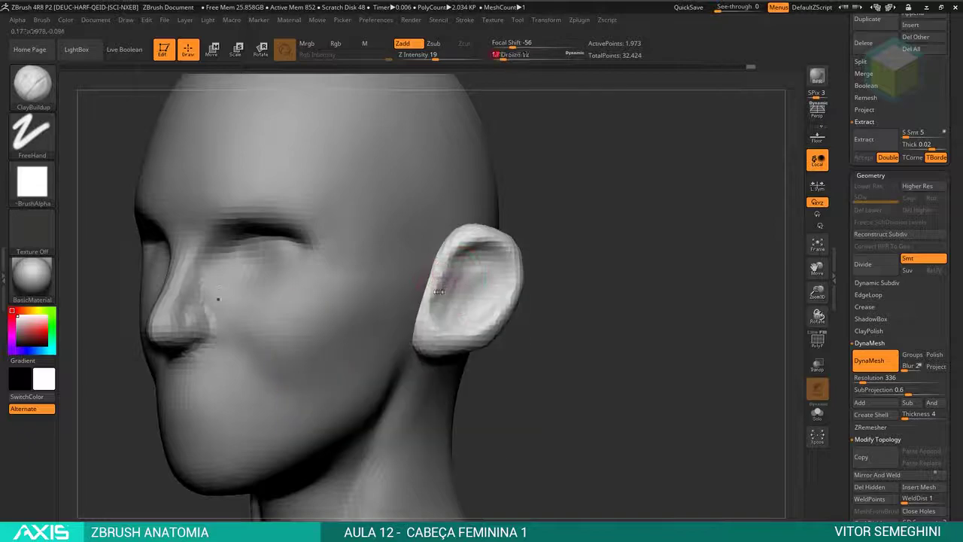
- Orbit around the ear, toggling Solo on and off to check it against the head
left_click_drag(439, 291, 485, 284)
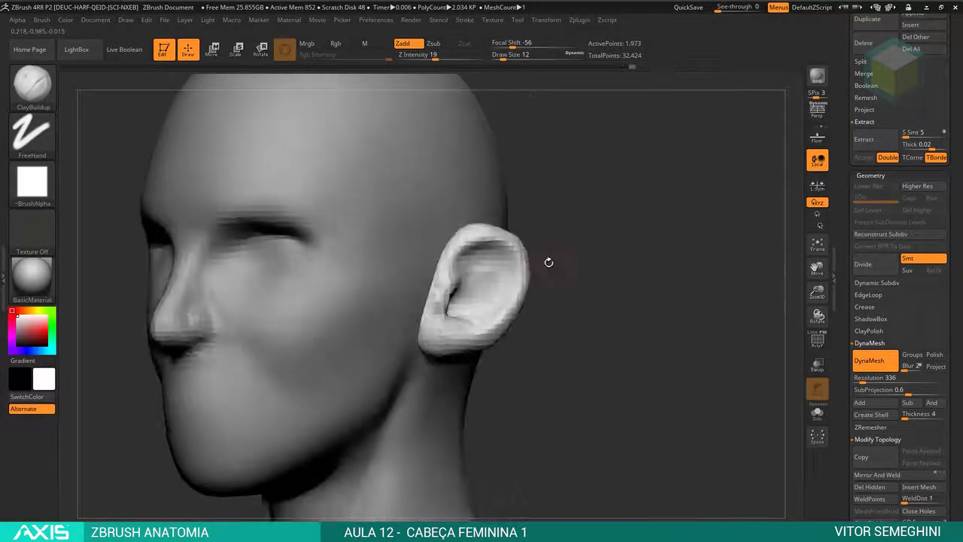
key("space")
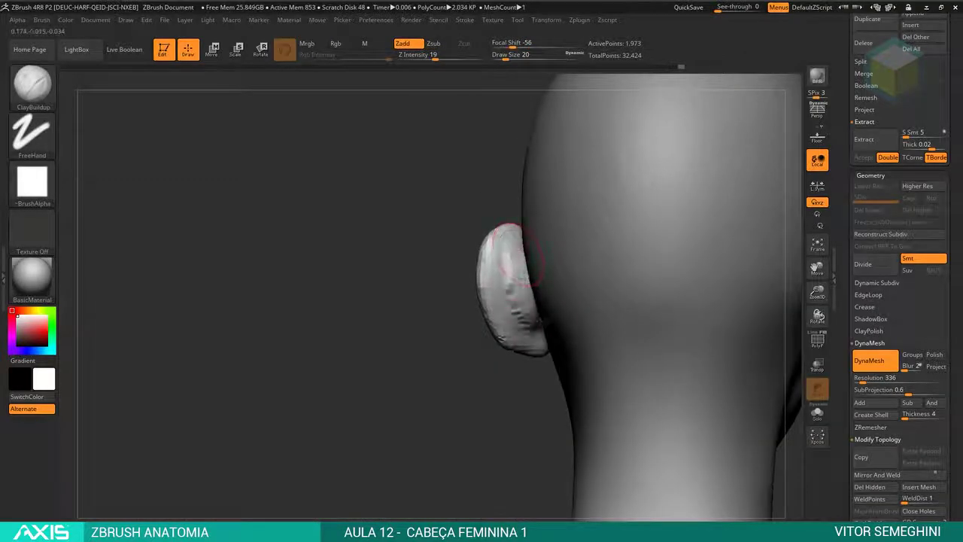
left_click_drag(516, 256, 508, 404)
left_click(816, 411)
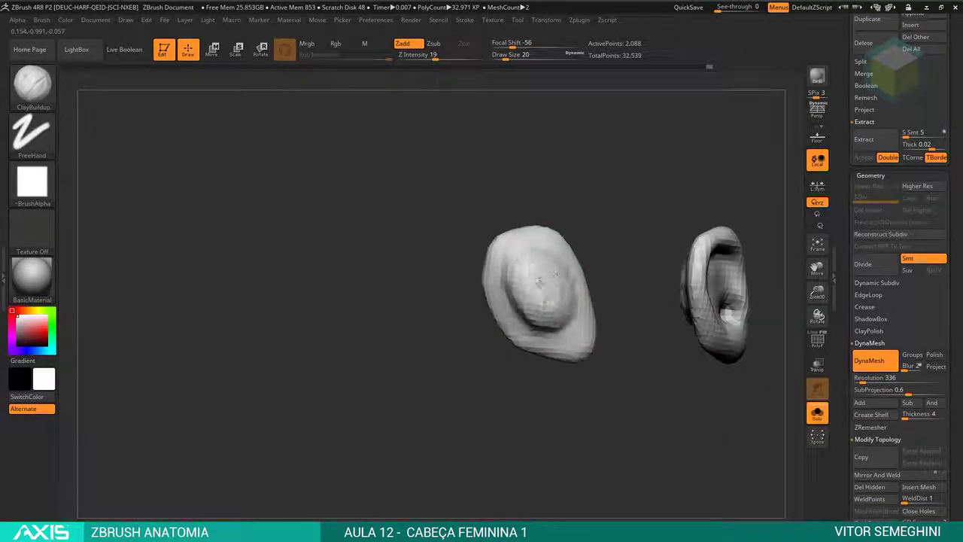
mouse_move(549, 254)
left_mouse_down()
mouse_move(612, 269)
mouse_move(560, 301)
mouse_move(565, 283)
left_mouse_up()
left_click(815, 411)
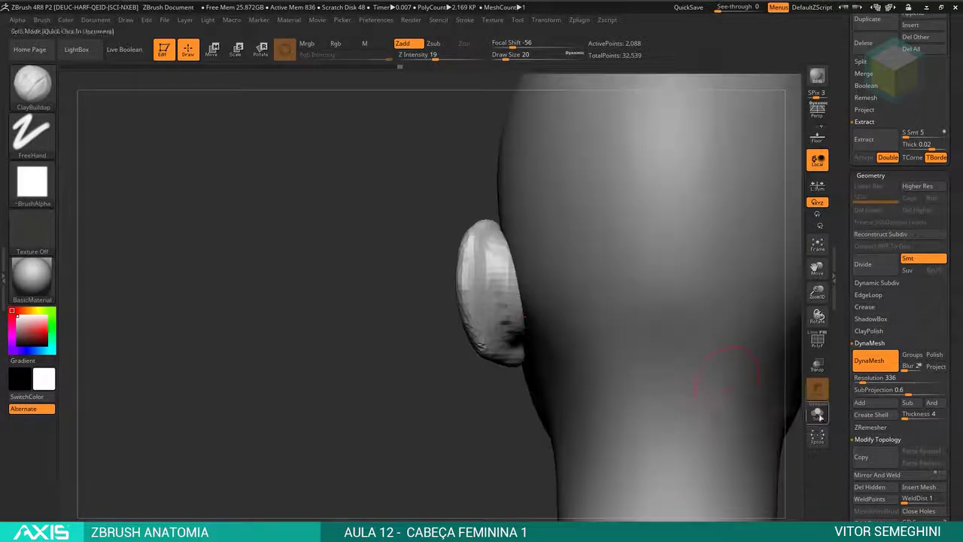
mouse_move(640, 367)
left_mouse_down()
mouse_move(586, 354)
mouse_move(639, 350)
left_mouse_up()
- Switch to the Move brush, adjust its size, and make the 12-CABECA_FEMININA head subtool active
key("b")
key("m")
key("v")
key("space")
left_click_drag(517, 341, 507, 342)
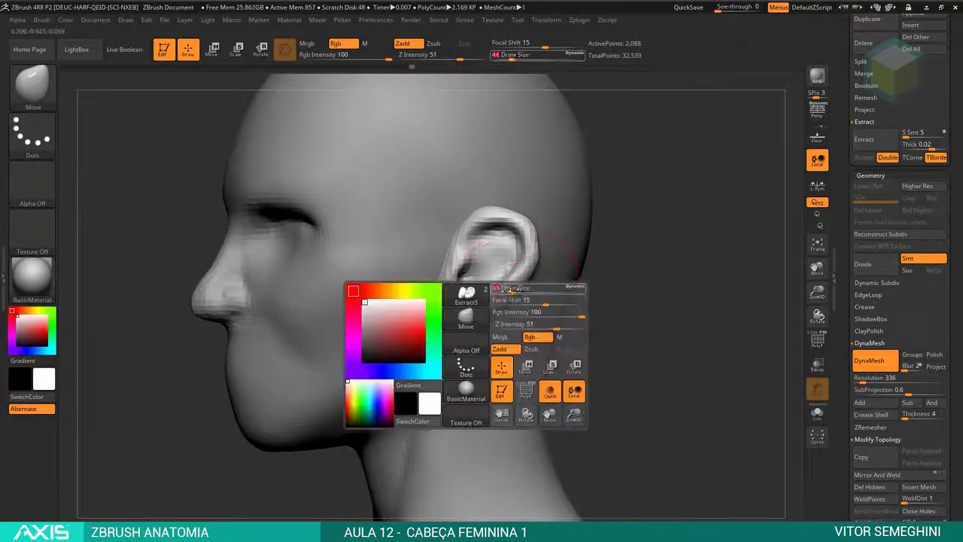
key("space")
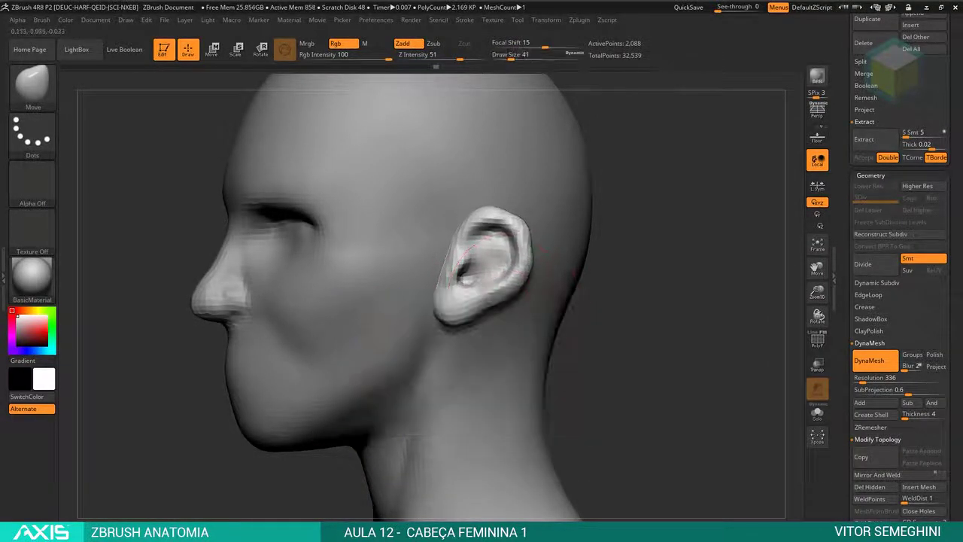
mouse_move(455, 309)
left_mouse_down()
mouse_move(512, 220)
mouse_move(527, 263)
mouse_move(522, 226)
left_mouse_up()
key("space")
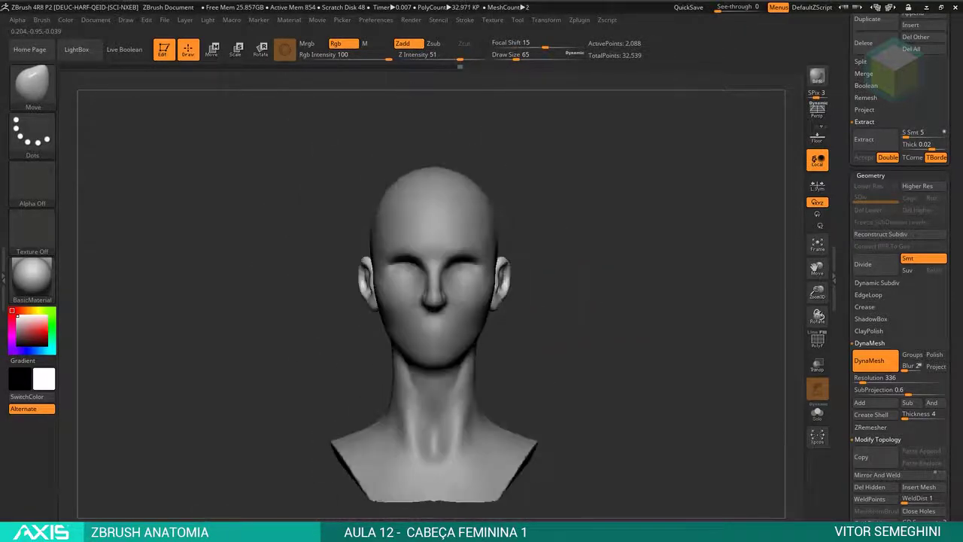
left_click_drag(601, 296, 565, 301)
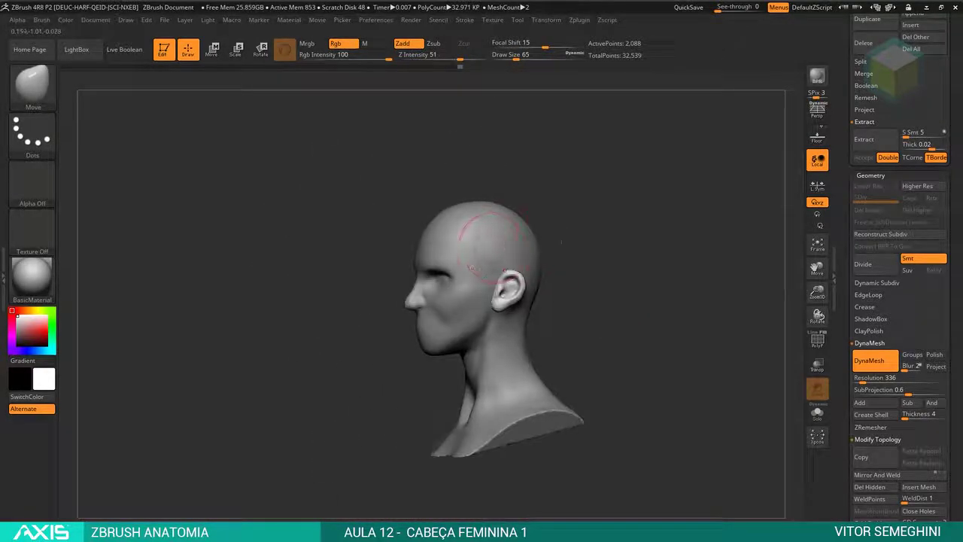
left_click_drag(562, 242, 544, 237, "shift")
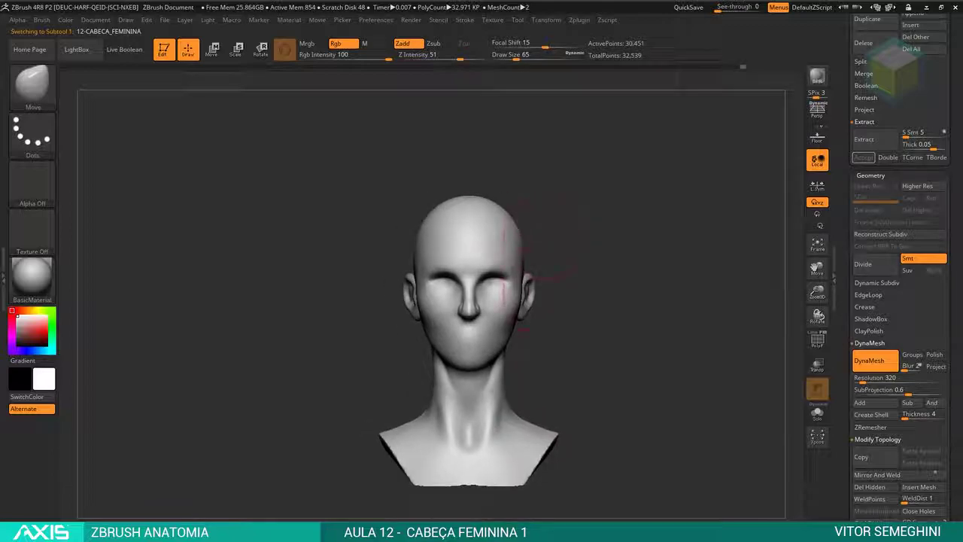
- Select the DamStandard brush and view the neck from a low three-quarter angle
key("space")
mouse_move(566, 274)
left_mouse_down()
mouse_move(601, 236)
mouse_move(598, 266)
left_mouse_up()
key("b")
key("d")
key("s")
key("space")
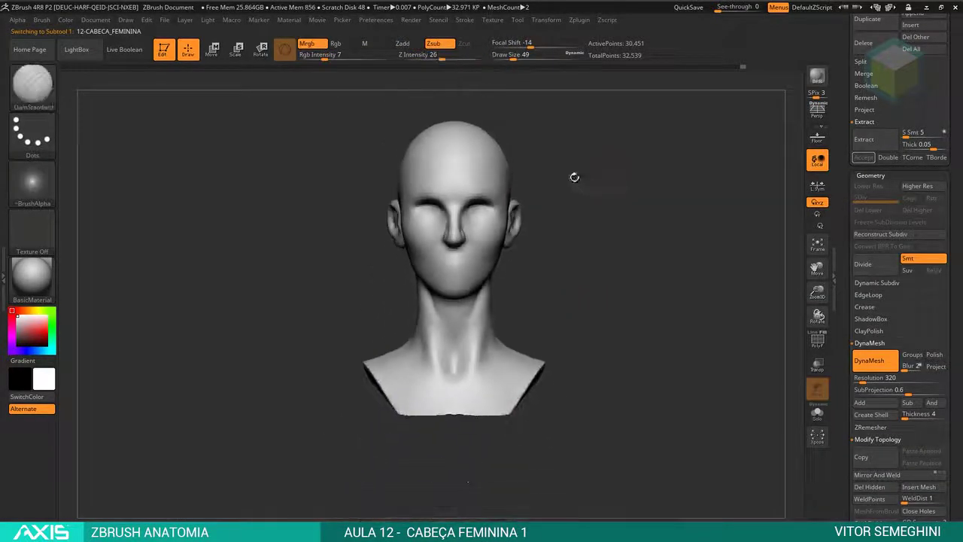
mouse_move(522, 216)
left_mouse_down("alt")
mouse_move(577, 222)
mouse_move(457, 266)
left_mouse_up("alt")
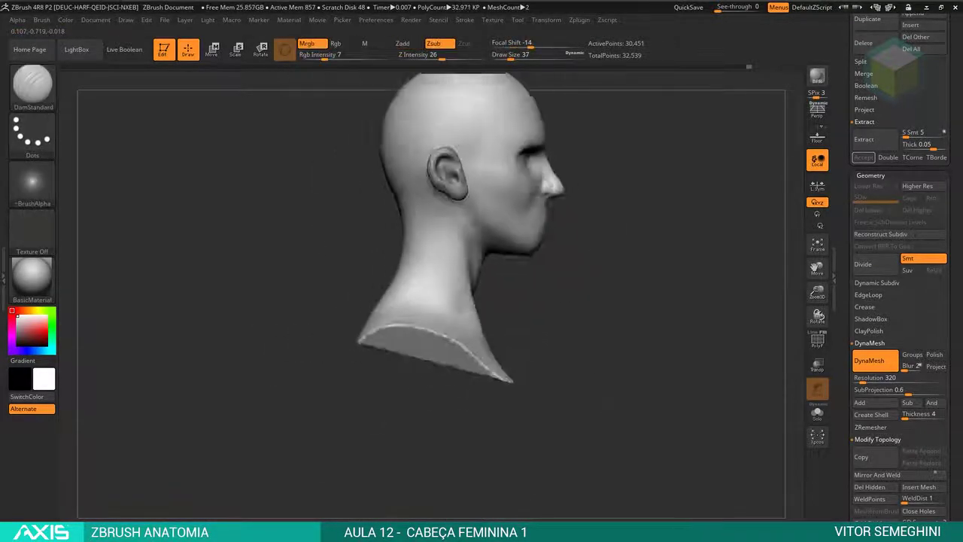
mouse_move(559, 230)
left_mouse_down()
mouse_move(548, 266)
mouse_move(502, 315)
mouse_move(533, 297)
mouse_move(530, 361)
mouse_move(513, 354)
left_mouse_up()
- Scale the whole bust down slightly with Transpose, then return to sculpting
key("w")
left_click_drag(647, 354, 538, 265)
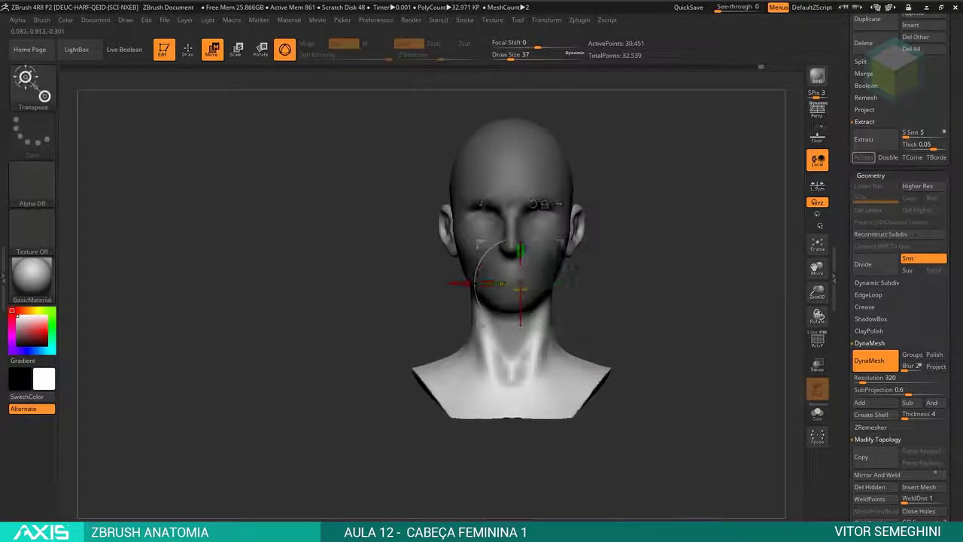
key("q")
left_click_drag(526, 219, 586, 219)
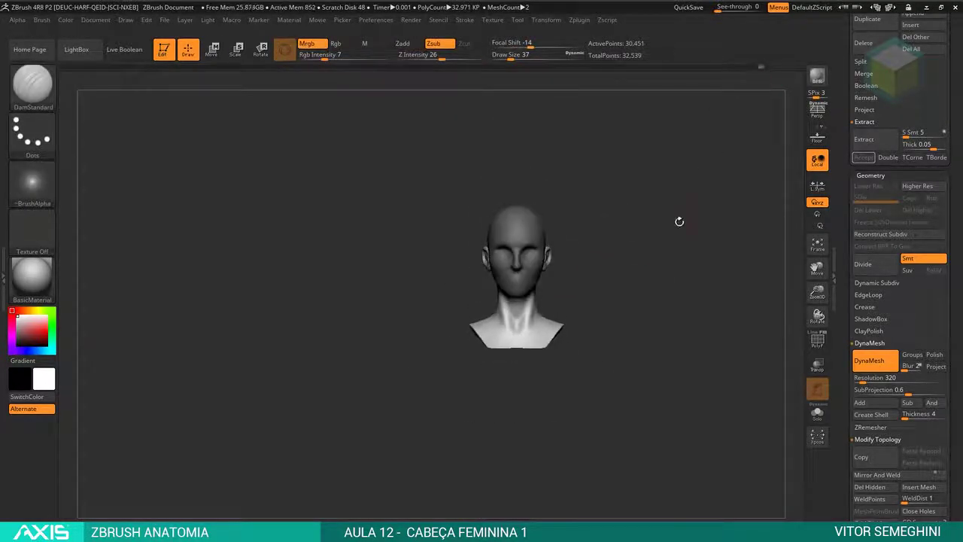
mouse_move(679, 221)
left_mouse_down()
mouse_move(639, 218)
mouse_move(602, 241)
mouse_move(571, 268)
mouse_move(593, 253)
mouse_move(587, 306)
mouse_move(556, 258)
mouse_move(563, 267)
left_mouse_up()
- Switch to the Move brush and orbit to inspect the back of the neck and shoulders
key("b")
key("m")
key("v")
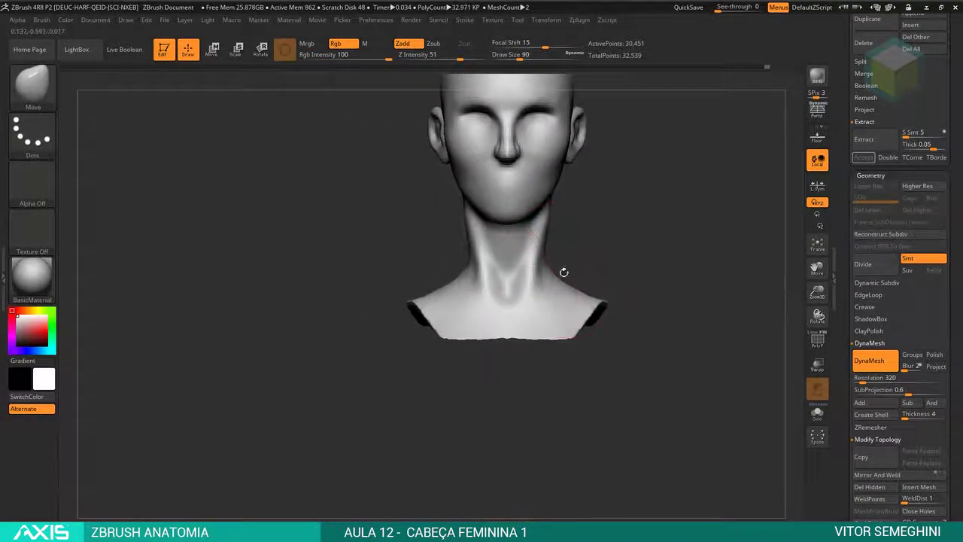
key("f")
left_click_drag(644, 239, 568, 255)
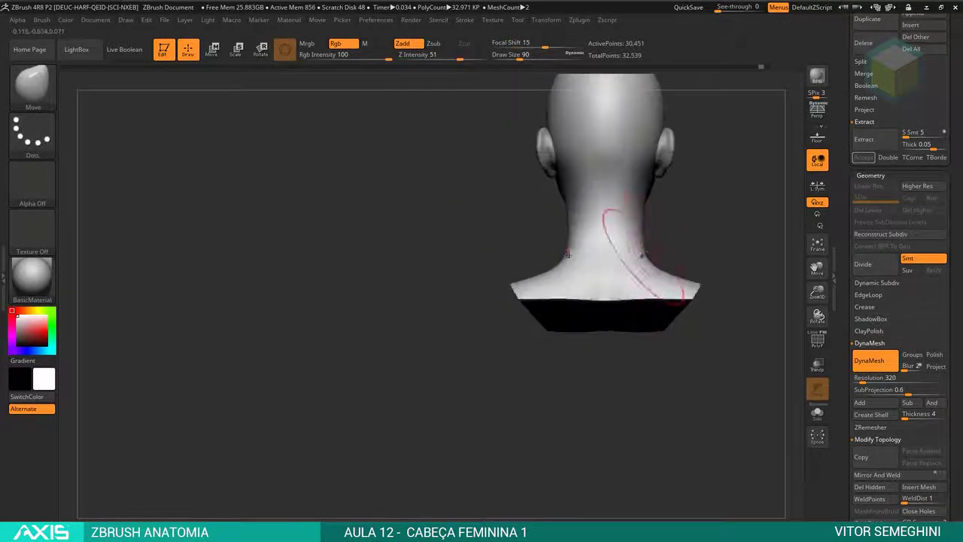
mouse_move(624, 235)
left_mouse_down()
mouse_move(613, 257)
mouse_move(624, 258)
left_mouse_up()
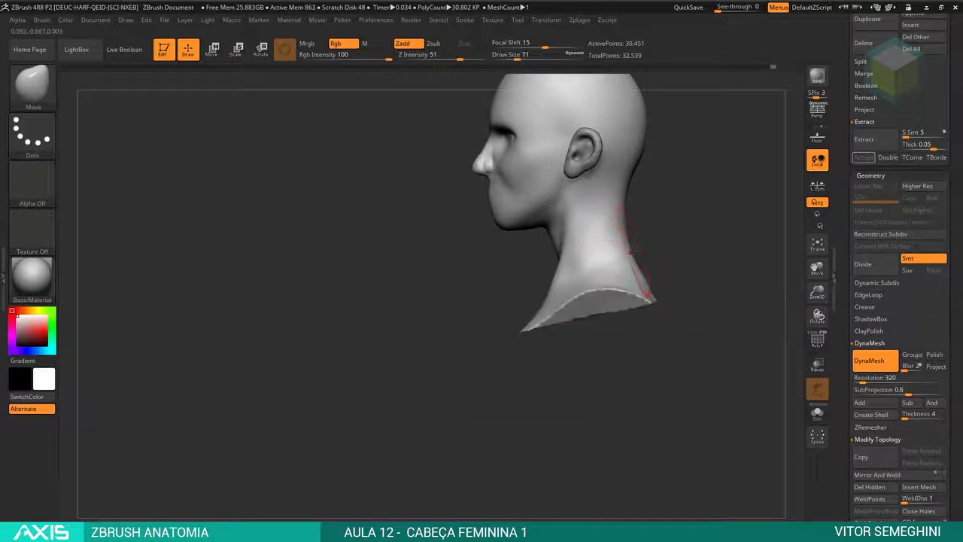
mouse_move(551, 311)
left_mouse_down()
mouse_move(500, 334)
mouse_move(615, 379)
mouse_move(549, 309)
left_mouse_up()
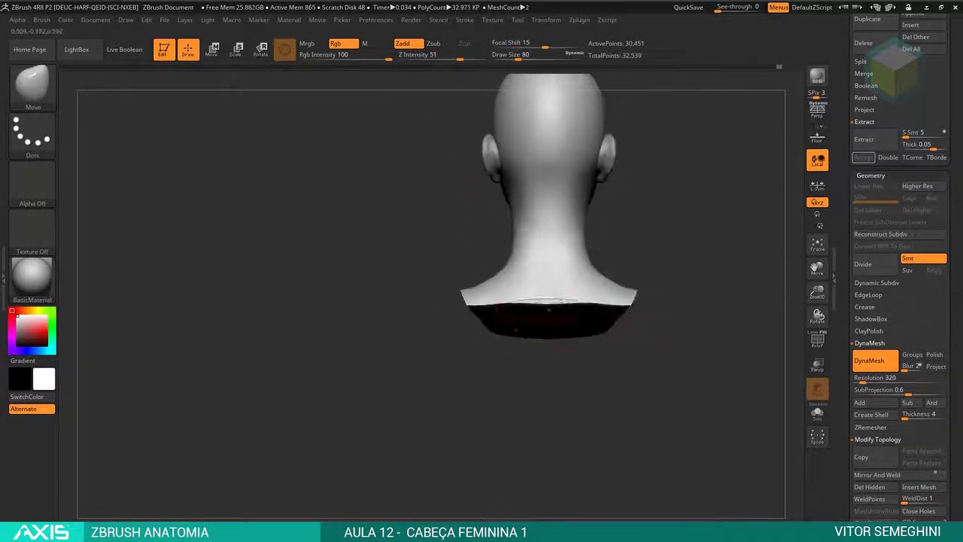
mouse_move(600, 343)
left_mouse_down()
mouse_move(571, 331)
mouse_move(610, 306)
mouse_move(556, 341)
mouse_move(527, 338)
mouse_move(632, 343)
mouse_move(607, 343)
left_mouse_up()
- Set DamStandard to Zsub and zoom in on the neck from the left profile
key("b")
key("d")
key("s")
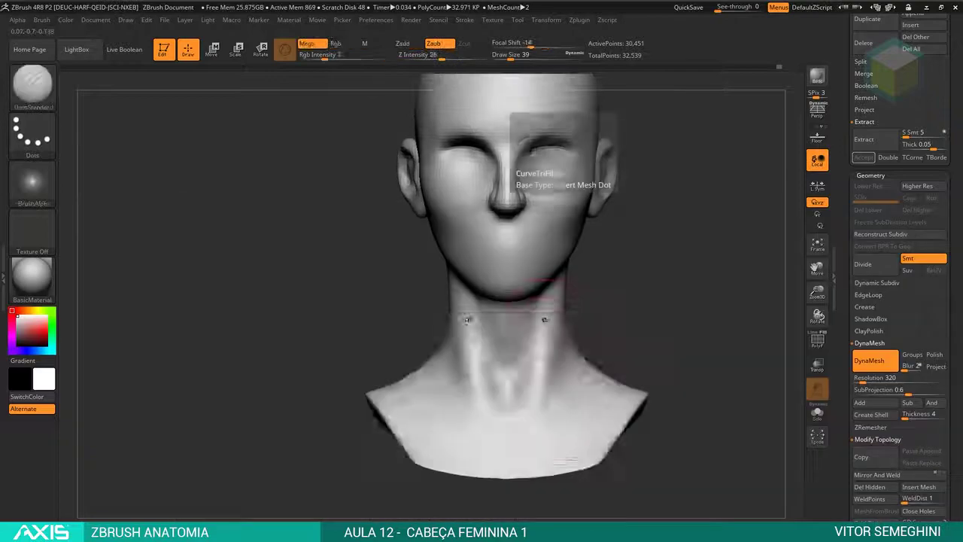
key("space")
key("f")
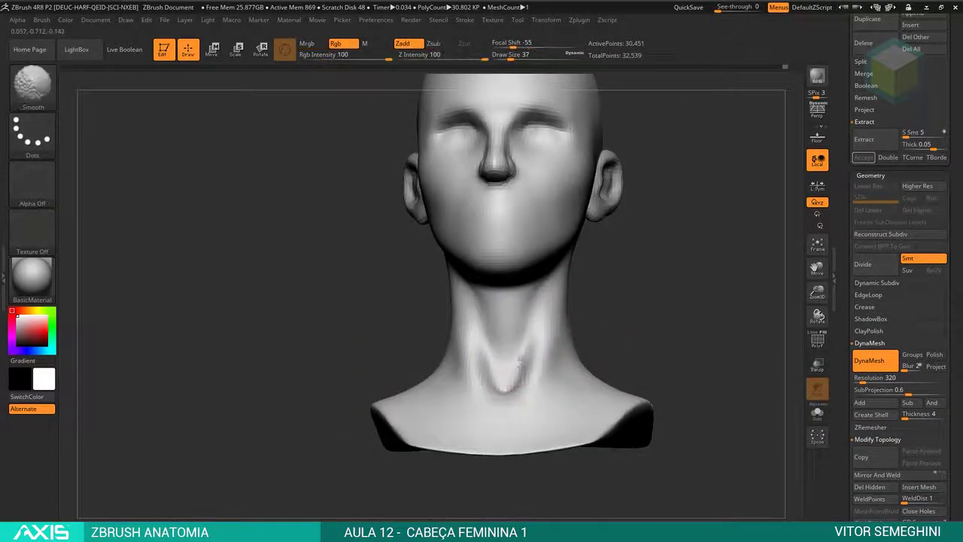
left_click_drag(677, 339, 624, 288)
key("b")
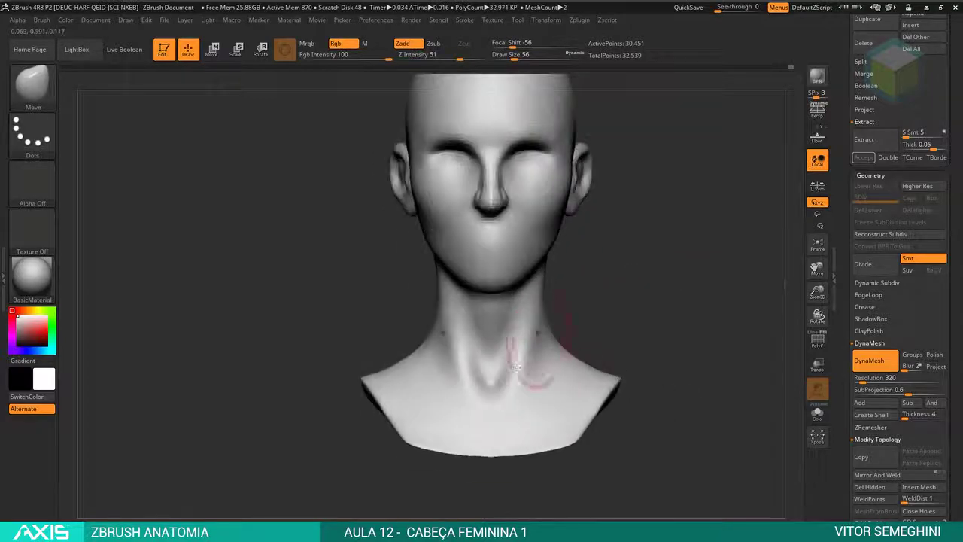
left_click_drag(516, 355, 623, 290, "alt")
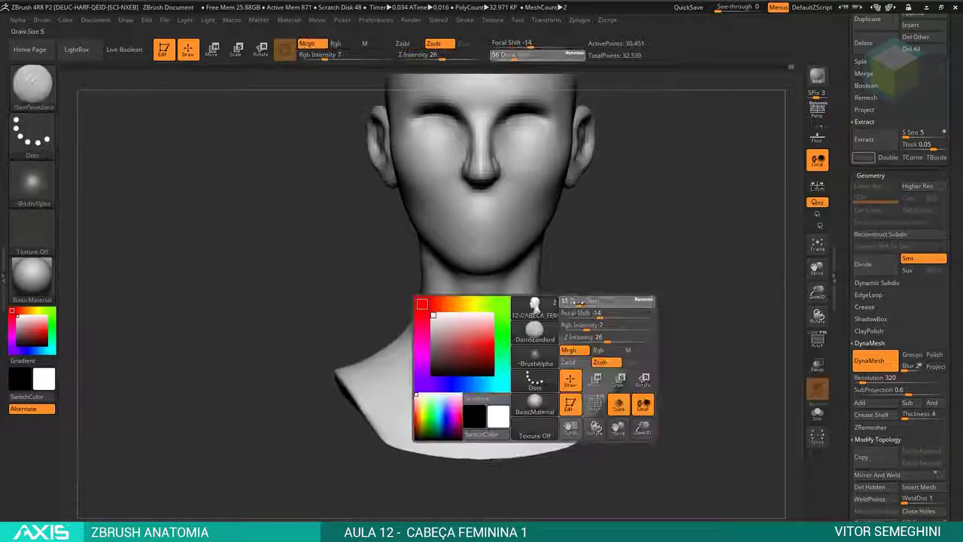
- Carve a groove down the neck to the collarbone, then smooth the neck-base notch at size 17
left_click_drag(515, 374, 546, 374)
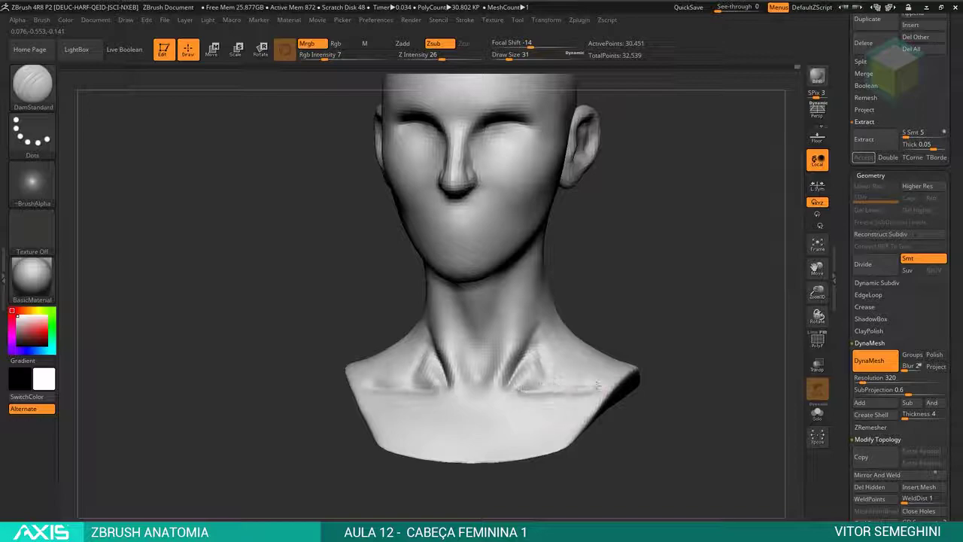
key("shift")
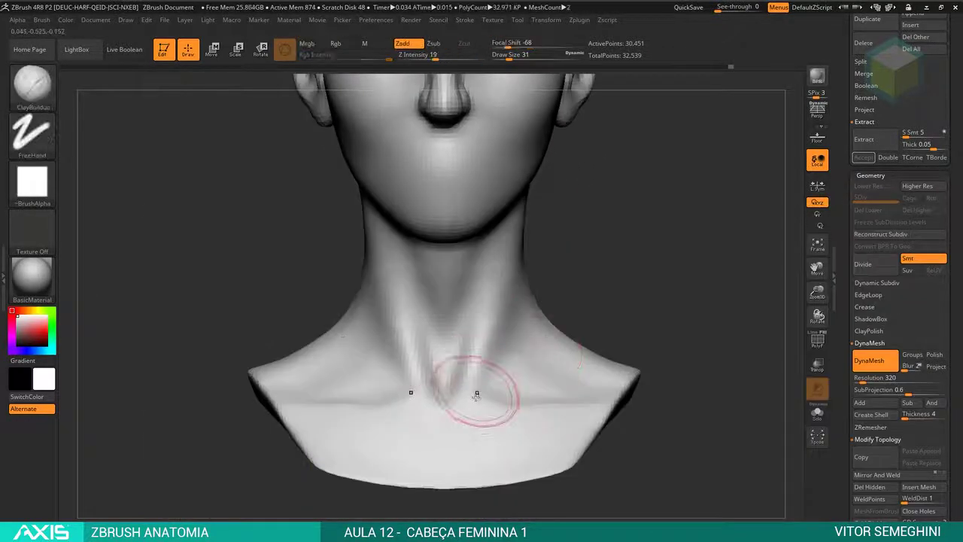
key("space")
mouse_move(476, 393)
left_mouse_down()
mouse_move(467, 412)
mouse_move(331, 410)
left_mouse_up()
left_click_drag(444, 354, 448, 428, "shift")
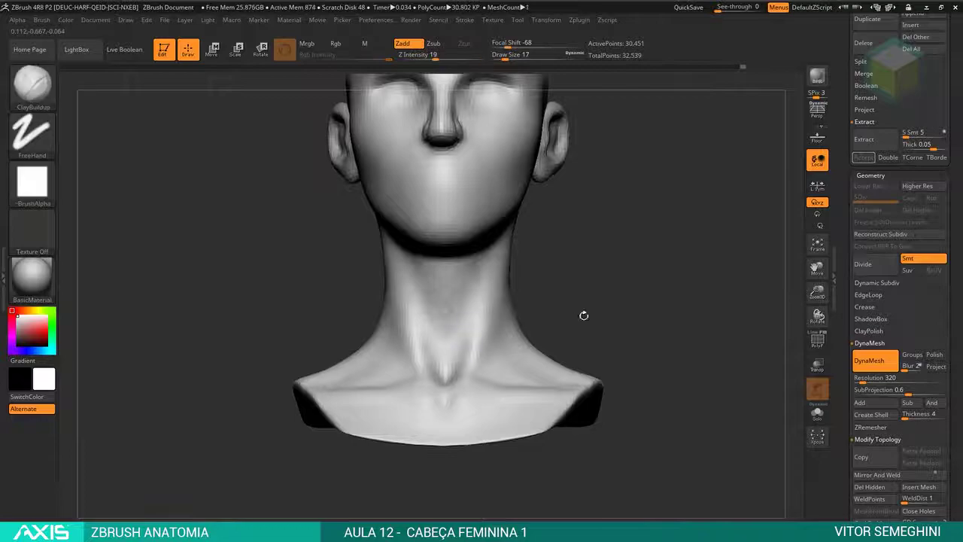
mouse_move(582, 316)
left_mouse_down()
mouse_move(485, 328)
mouse_move(565, 303)
left_mouse_up()
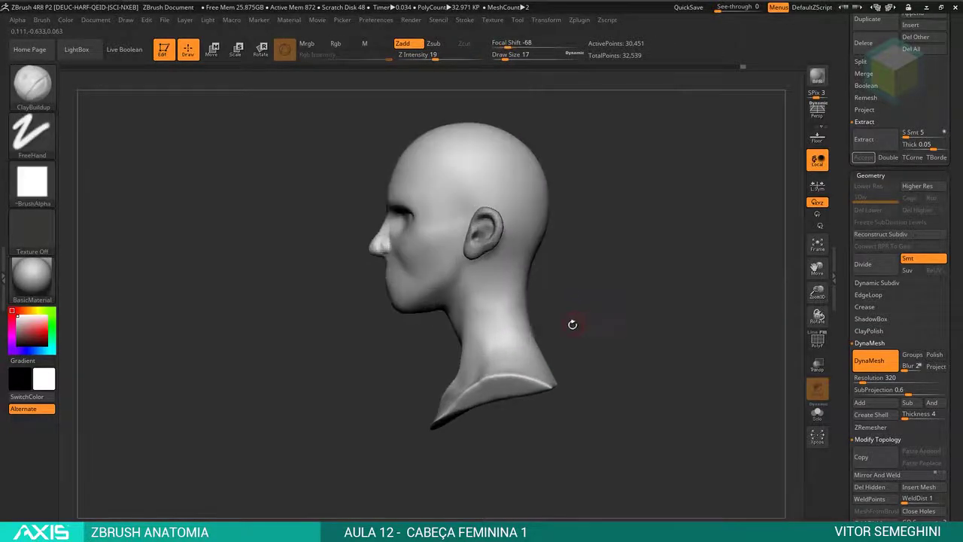
key("bracketleft")
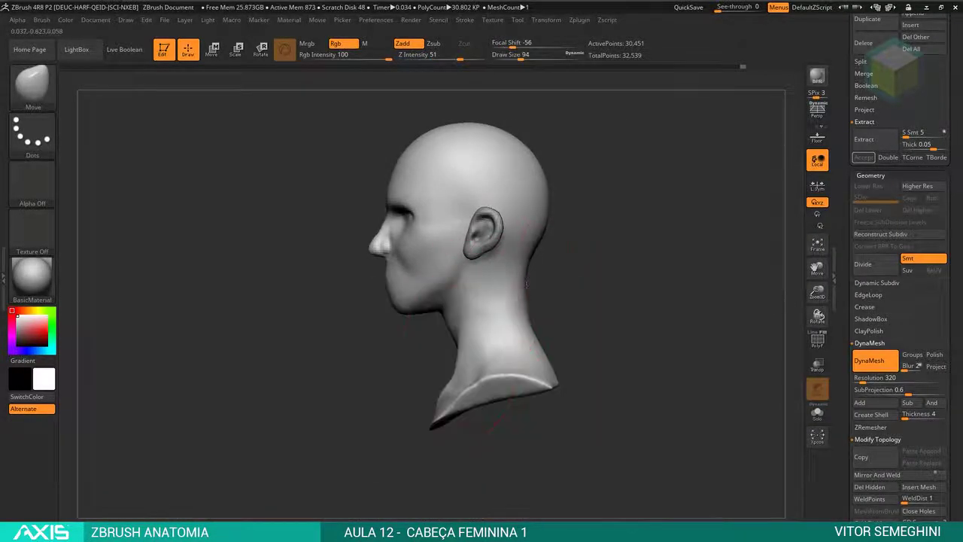
scroll(452, 308, "up", 3)
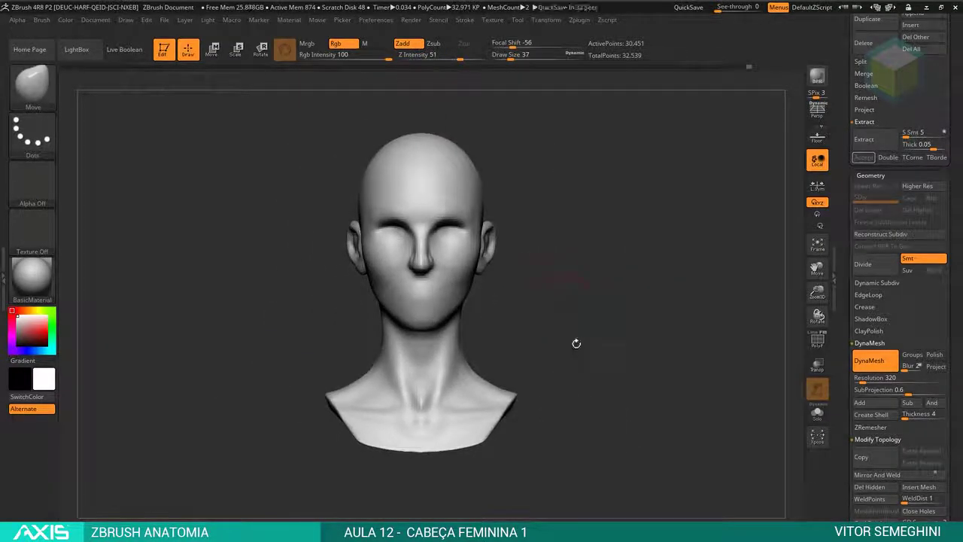
mouse_move(325, 380)
left_mouse_down()
mouse_move(668, 324)
mouse_move(605, 313)
mouse_move(640, 314)
mouse_move(645, 326)
mouse_move(494, 259)
left_mouse_up()
left_click_drag(553, 301, 470, 248, "alt")
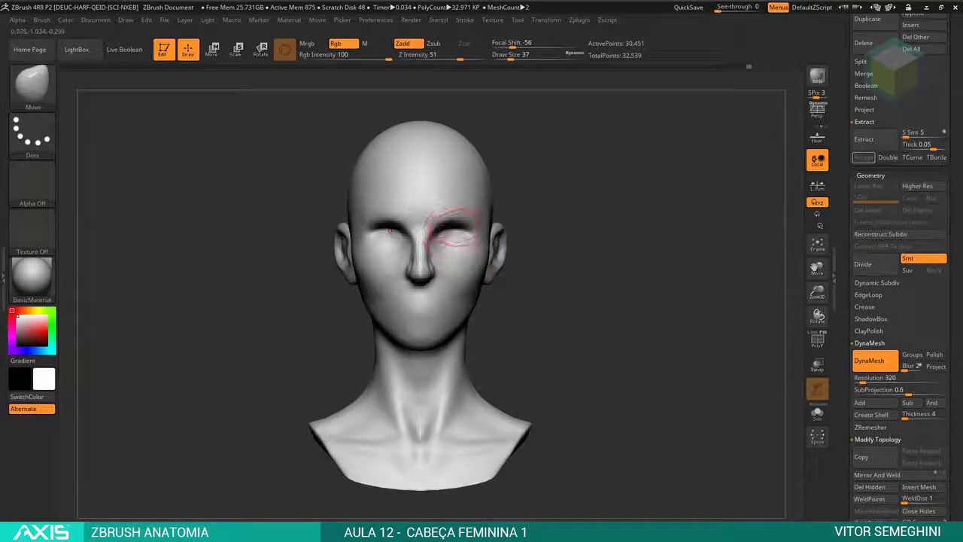
left_click_drag(568, 261, 539, 260)
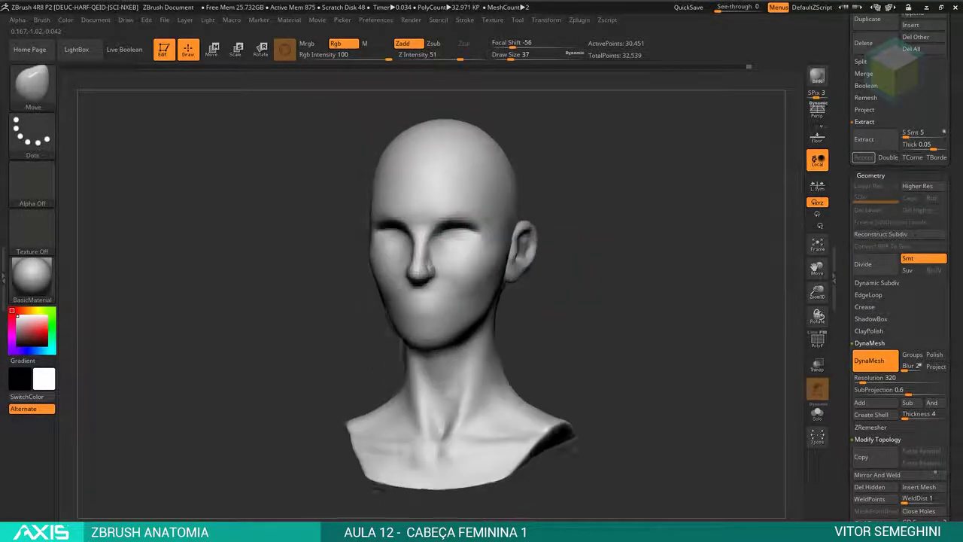
mouse_move(637, 253)
left_mouse_down()
mouse_move(578, 289)
mouse_move(606, 291)
mouse_move(555, 282)
mouse_move(584, 278)
mouse_move(582, 294)
mouse_move(571, 281)
left_mouse_up()
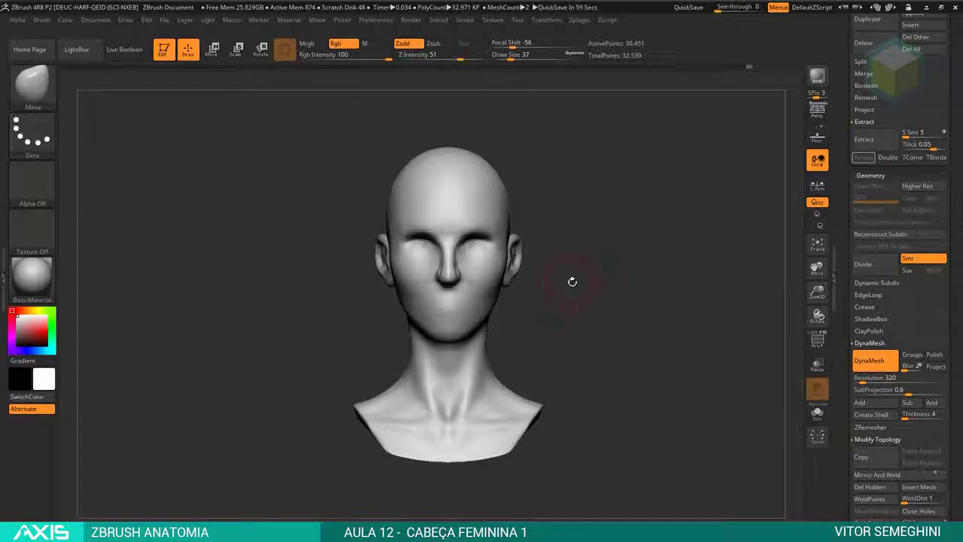